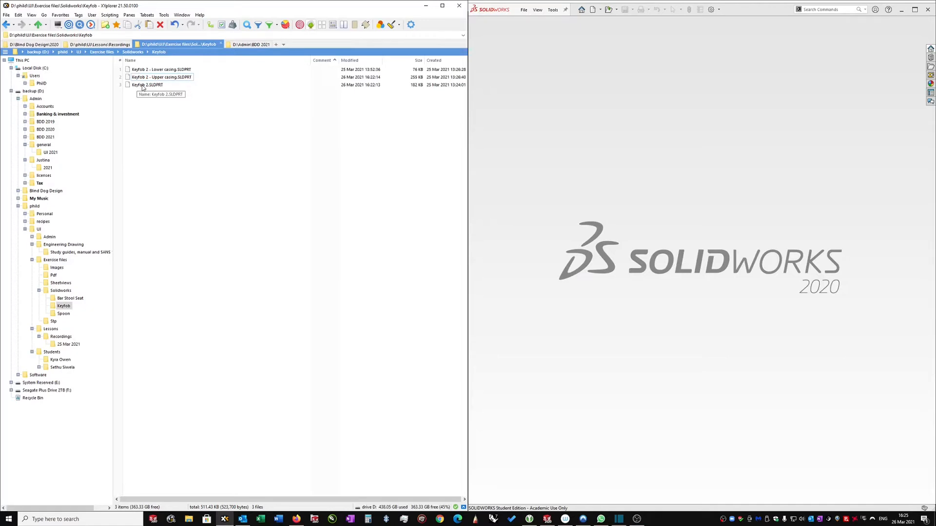
Open Keyfob 2.SLDPRT from the Keyfob folder and maximize its part window with the model fitted to view.
{"action": "double_click", "coordinate": [139, 85]}
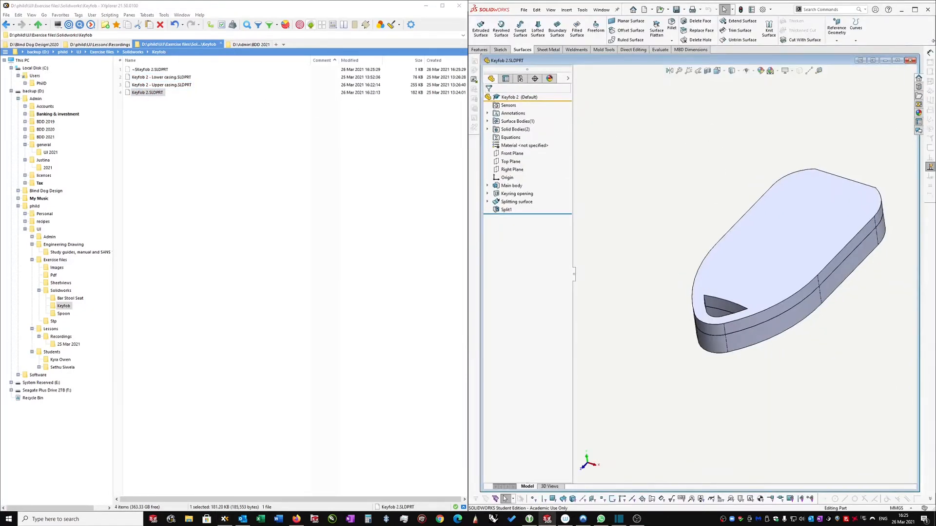
{"action": "left_click", "coordinate": [897, 60]}
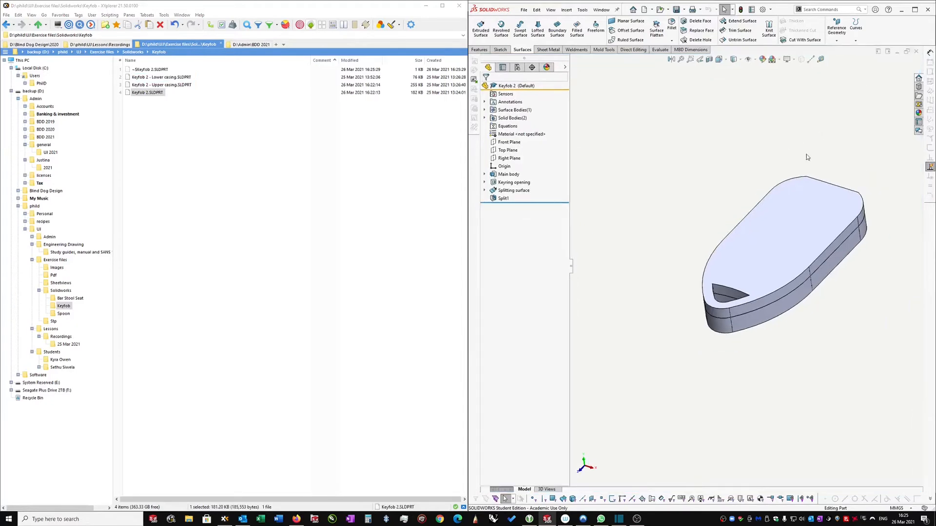
{"action": "key", "text": "f"}
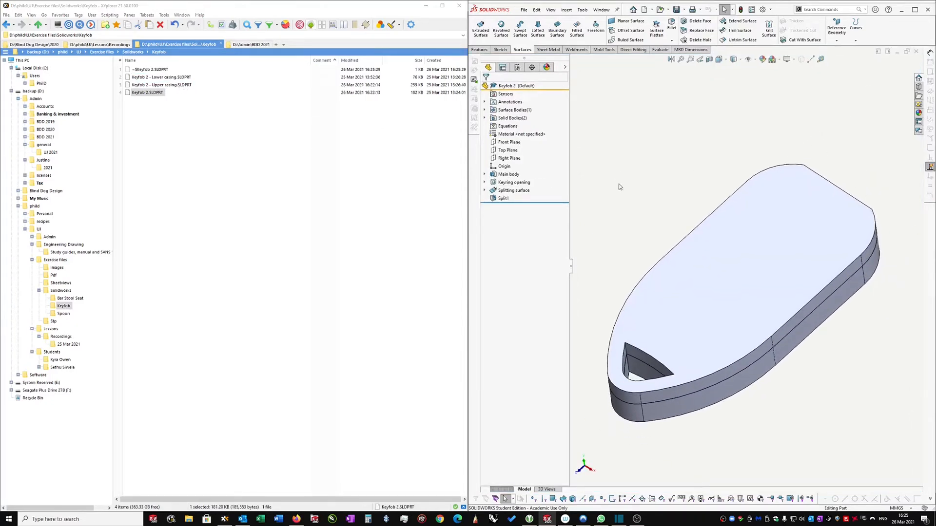
Set the distance dimension of the Keyring opening sketch in Keyfob 2 to 22 mm.
{"action": "double_click", "coordinate": [513, 190]}
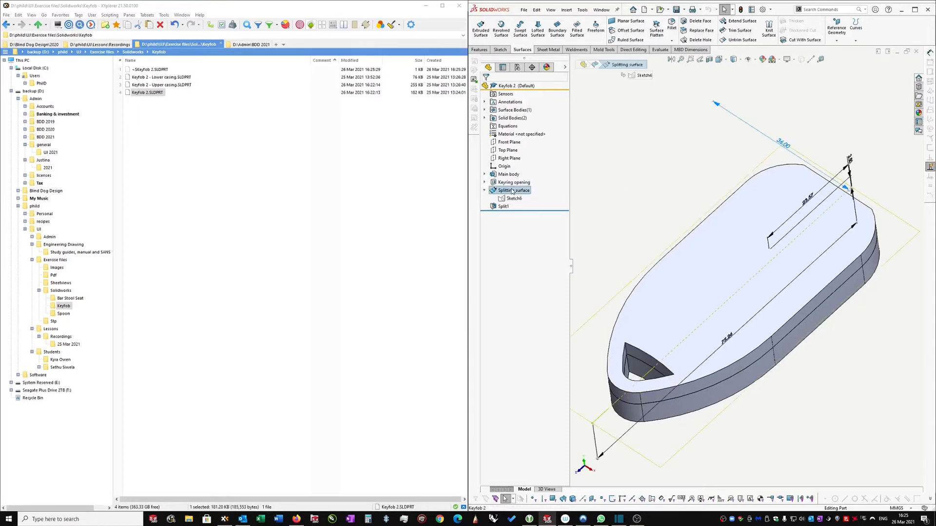
{"action": "left_click", "coordinate": [585, 199]}
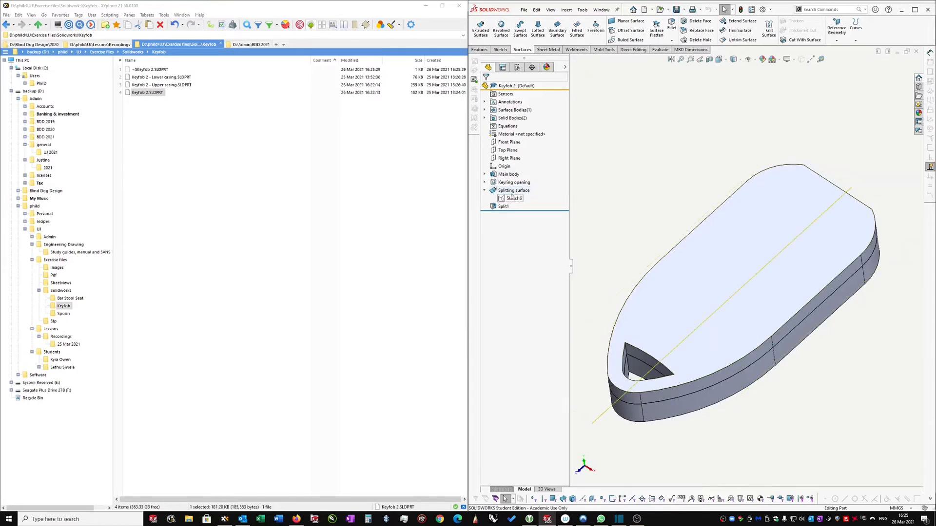
{"action": "double_click", "coordinate": [644, 365]}
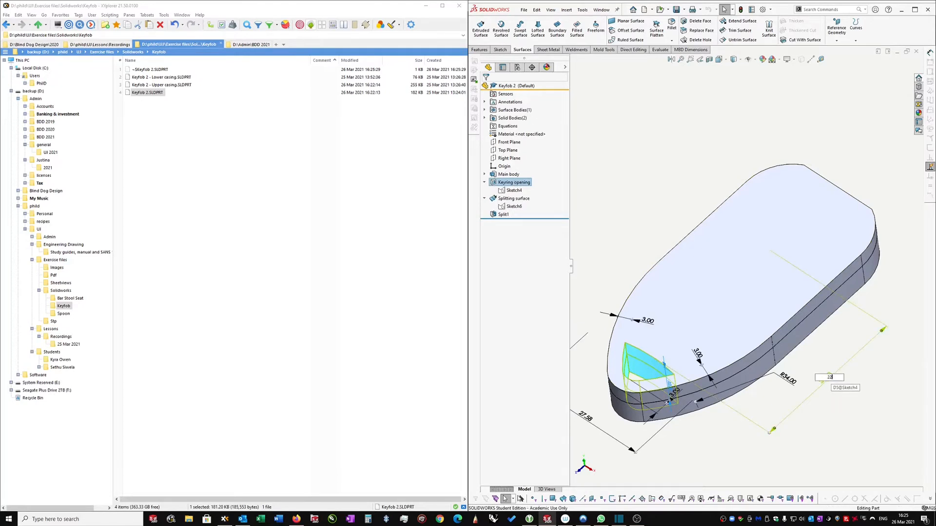
{"action": "key", "text": "Return"}
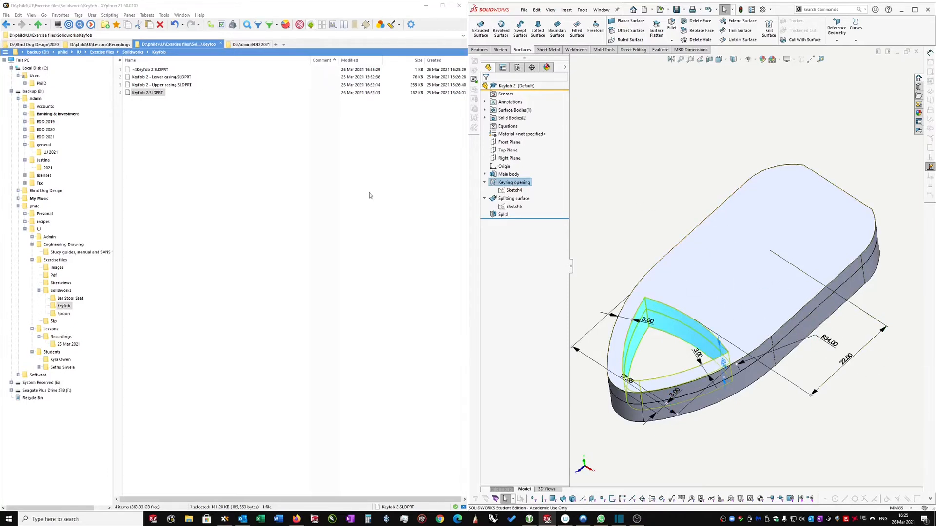
Open Keyfob 2 - Upper casing.SLDPRT and tile the two part windows vertically.
{"action": "left_click", "coordinate": [176, 85]}
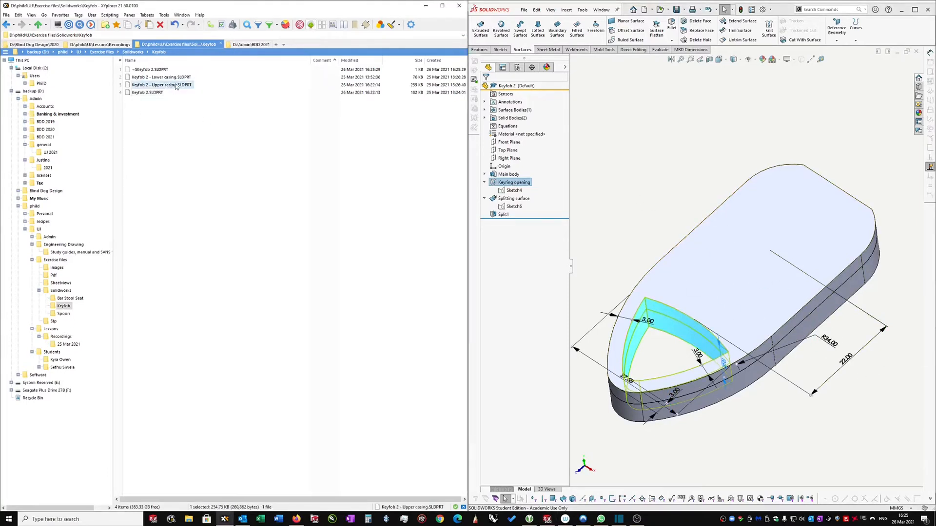
{"action": "double_click", "coordinate": [176, 85]}
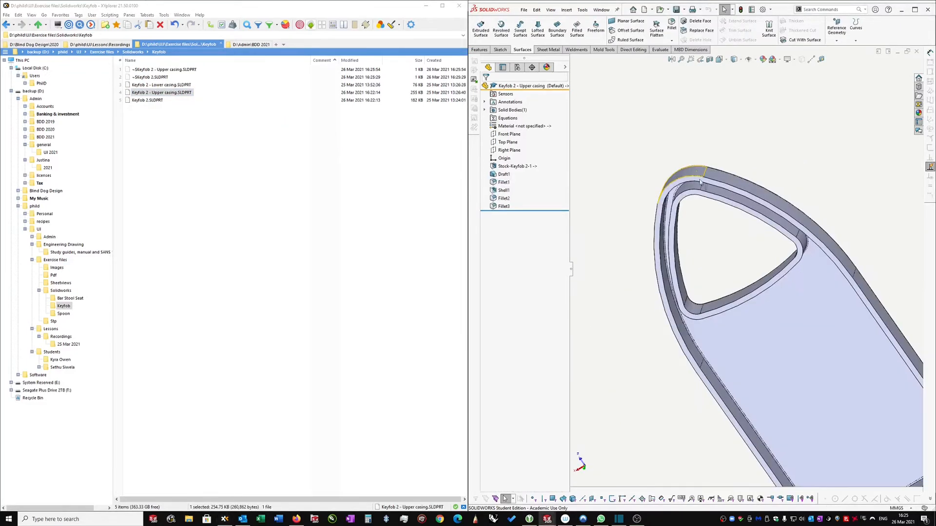
{"action": "left_click", "coordinate": [603, 10]}
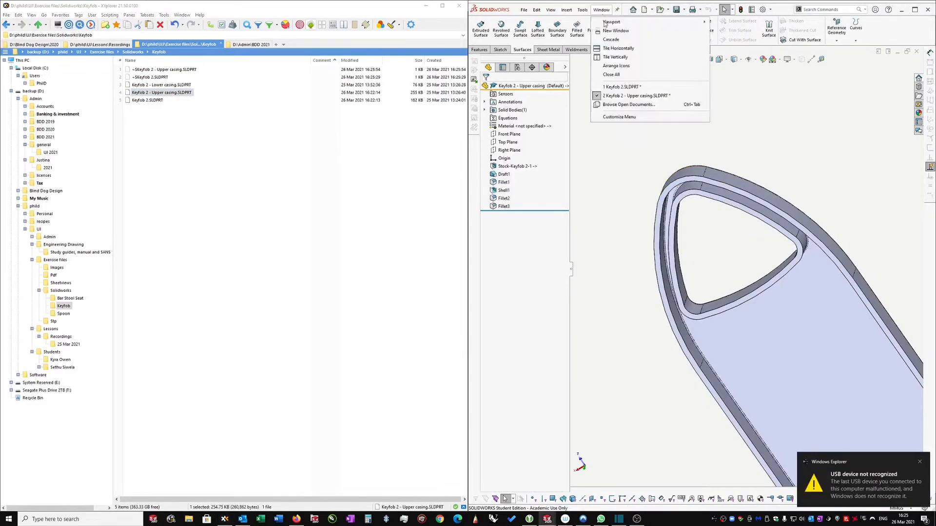
{"action": "left_click", "coordinate": [614, 57]}
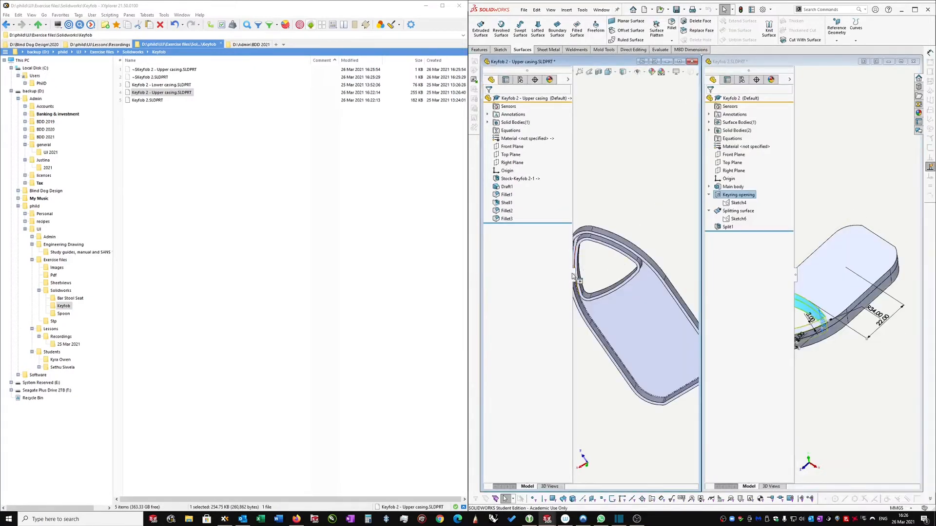
Hide the feature tree in the upper casing window while keeping the Keyfob 2 tree shown.
{"action": "left_click", "coordinate": [574, 276]}
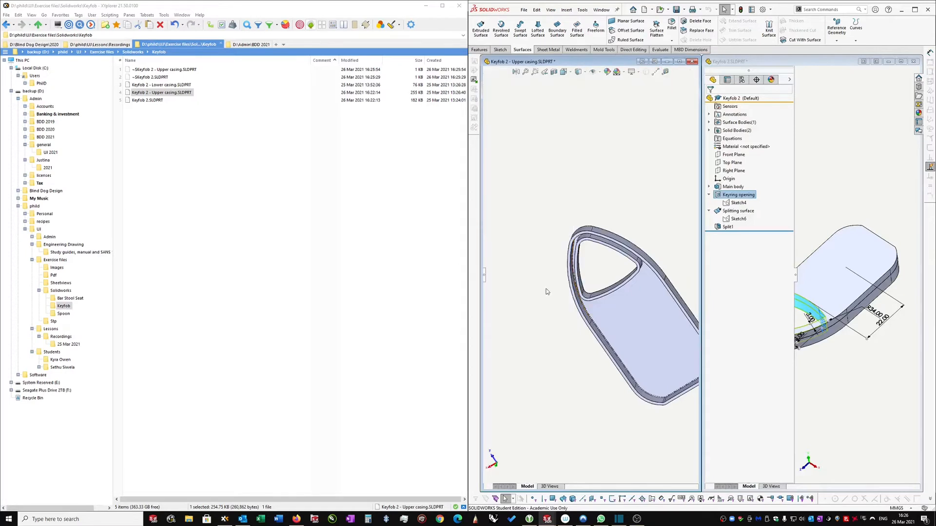
{"action": "left_click", "coordinate": [795, 275]}
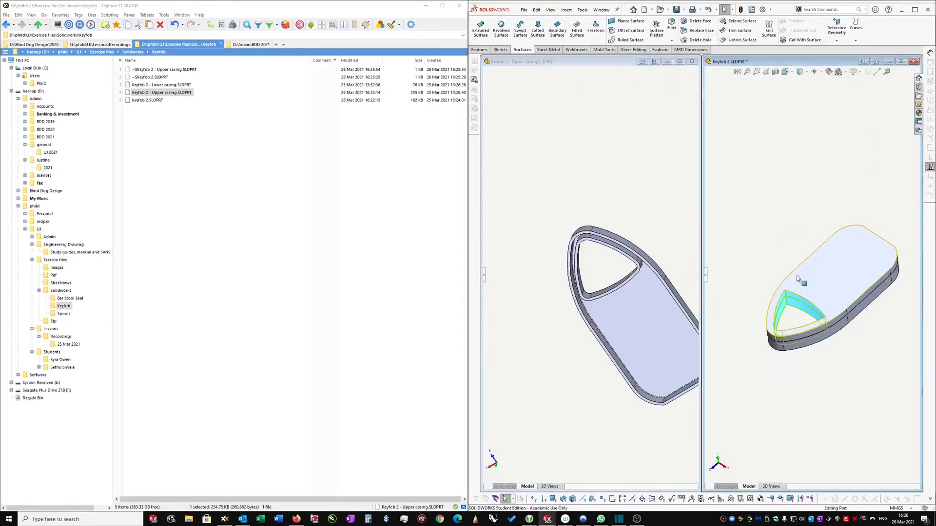
{"action": "left_click", "coordinate": [485, 278]}
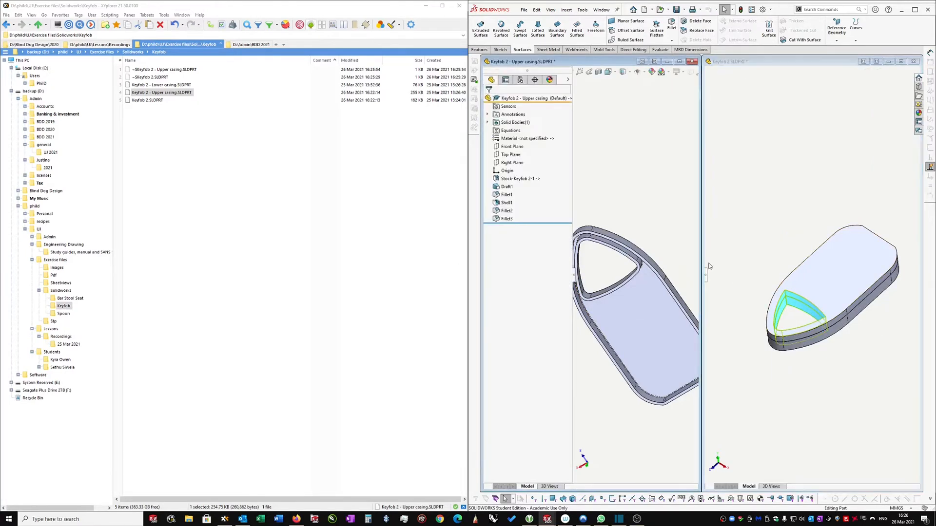
{"action": "left_click", "coordinate": [707, 276]}
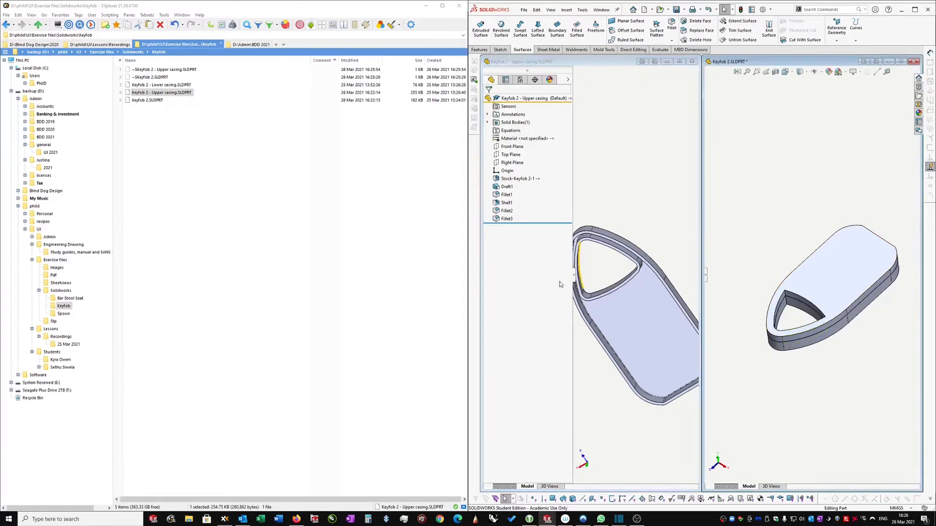
{"action": "left_click", "coordinate": [705, 278]}
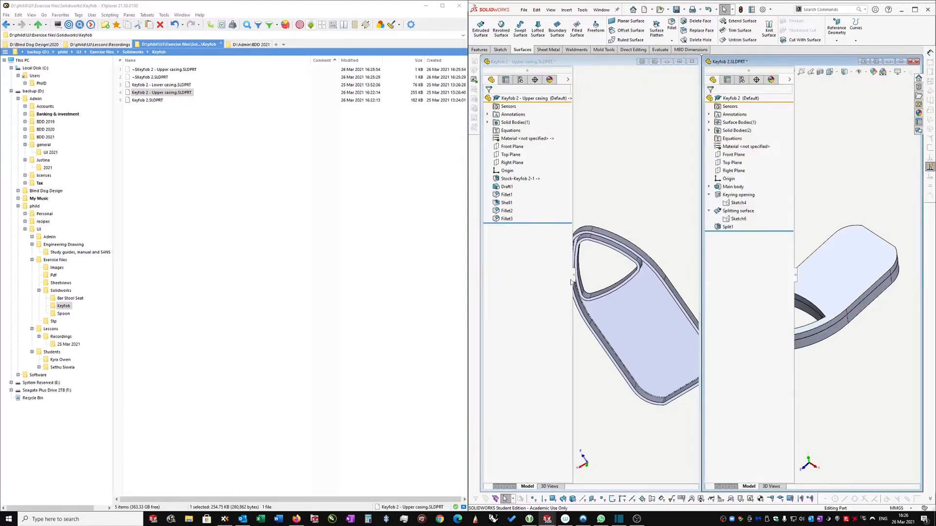
{"action": "left_click", "coordinate": [571, 282]}
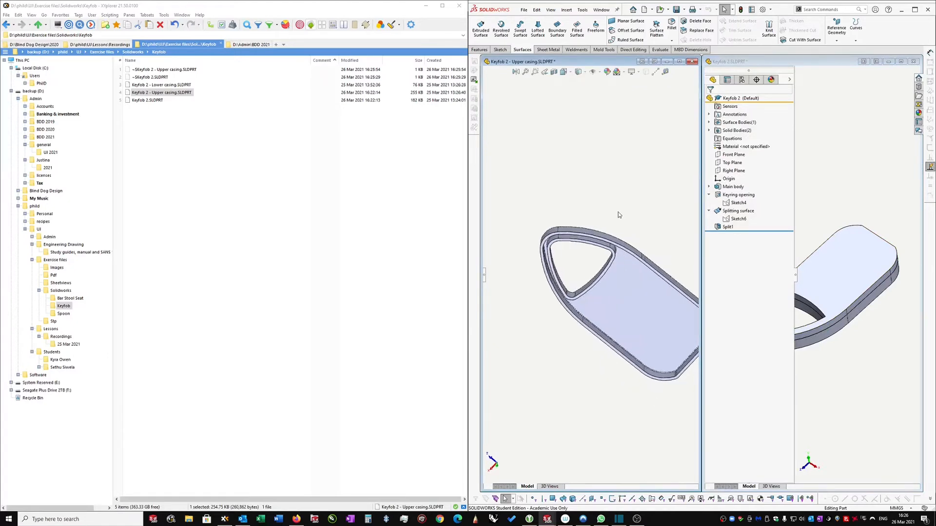
{"action": "mouse_move", "coordinate": [618, 212]}
{"action": "middle_mouse_down"}
{"action": "mouse_move", "coordinate": [621, 226]}
{"action": "mouse_move", "coordinate": [601, 209]}
{"action": "middle_mouse_up"}
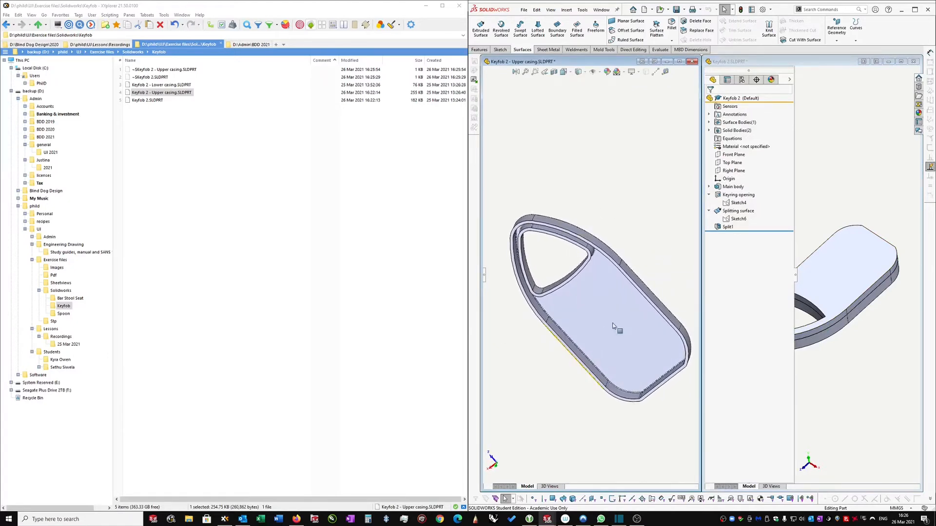
{"action": "scroll", "coordinate": [849, 254], "scroll_direction": "up", "scroll_amount": 1}
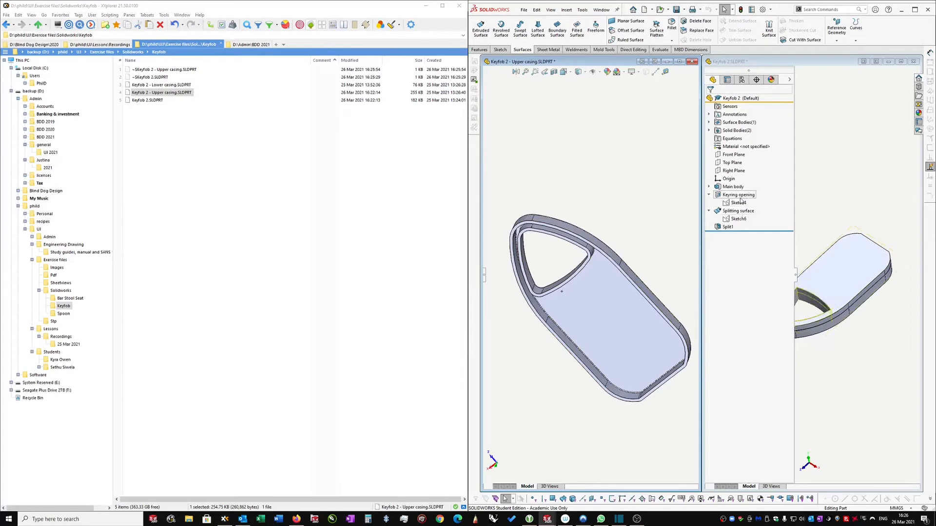
Set the distance dimension of the Keyring opening sketch to 34 mm and rebuild the Keyfob 2 part.
{"action": "left_click", "coordinate": [739, 195]}
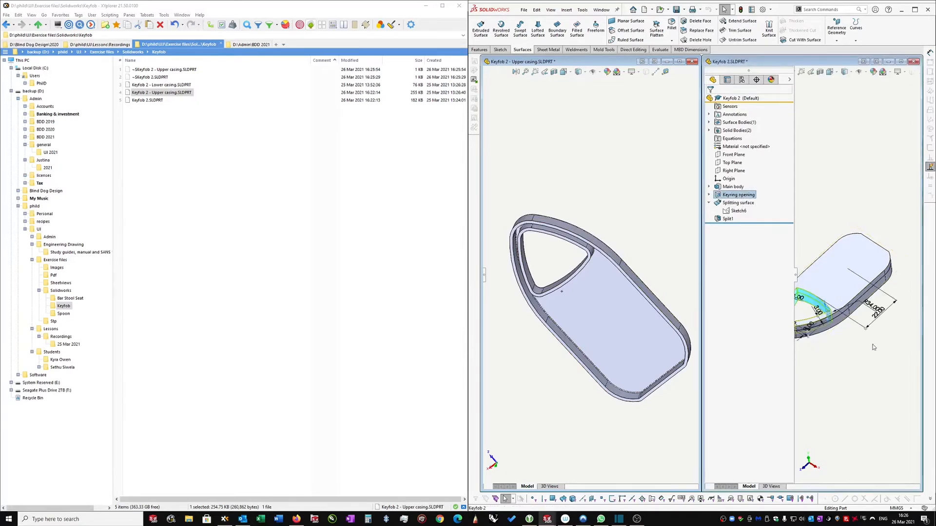
{"action": "double_click", "coordinate": [877, 312]}
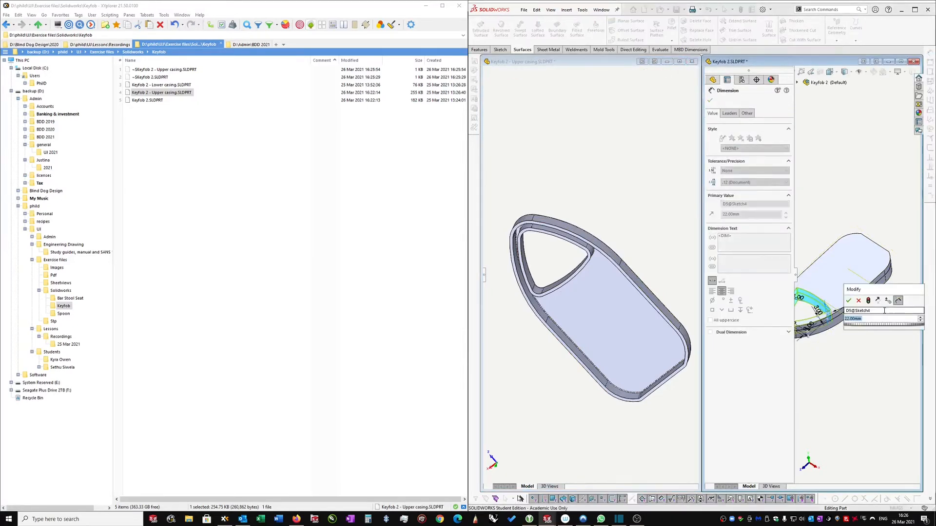
{"action": "type", "text": "34"}
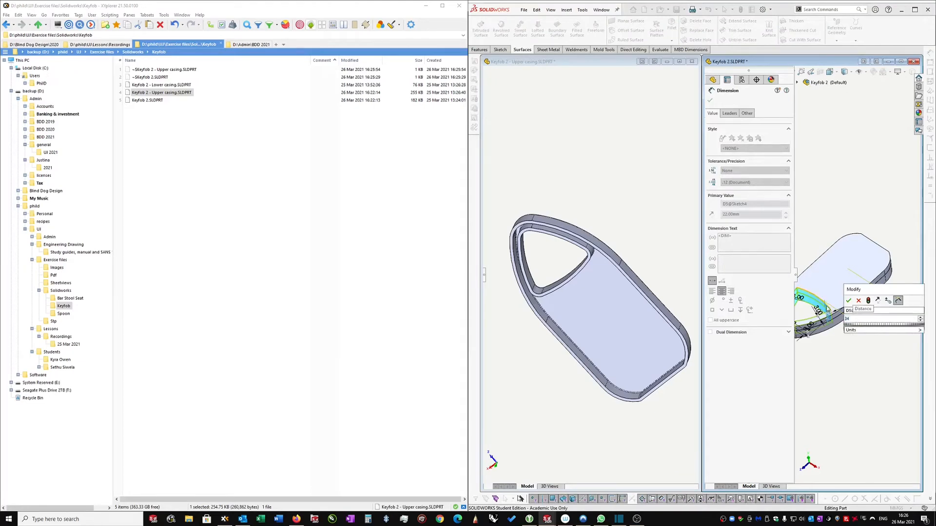
{"action": "left_click", "coordinate": [868, 300]}
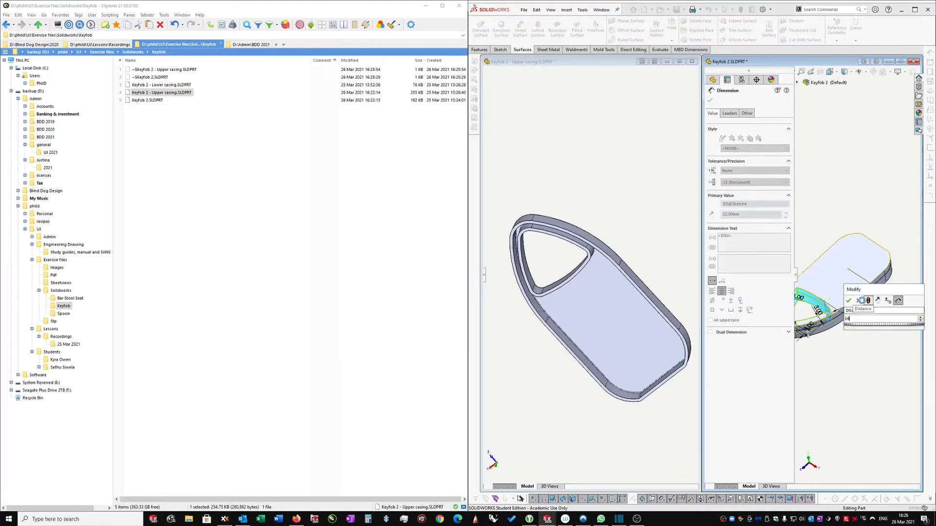
{"action": "left_click", "coordinate": [849, 301]}
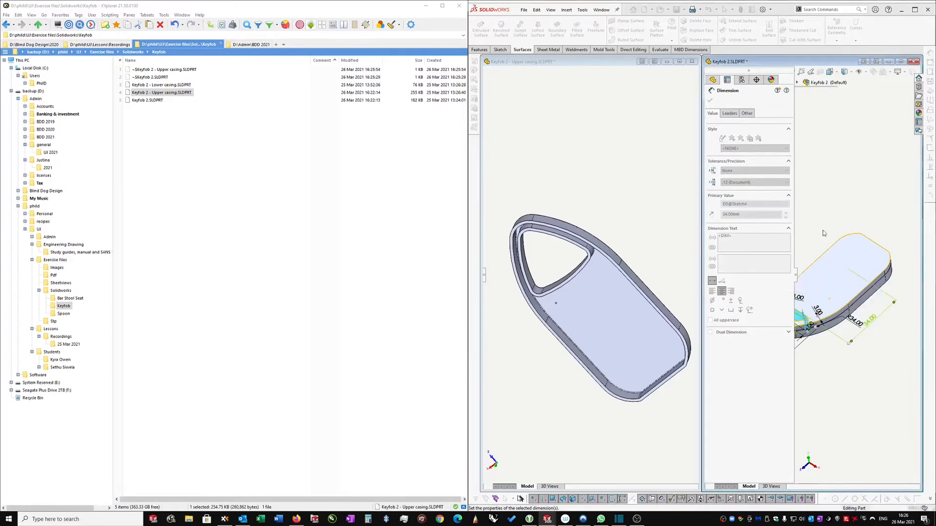
Show the upper casing's feature tree and compare its keyring opening with the one in the Keyfob 2 part.
{"action": "left_click", "coordinate": [622, 215]}
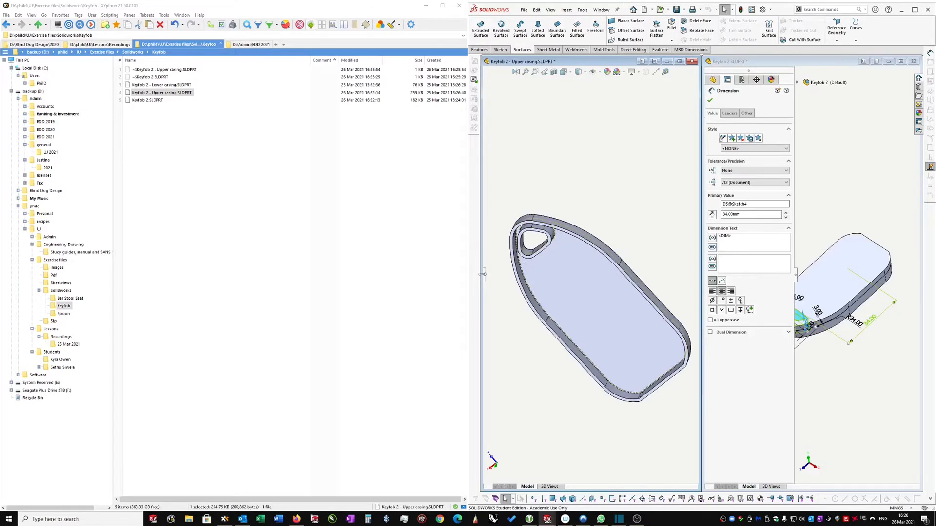
{"action": "left_click", "coordinate": [485, 276]}
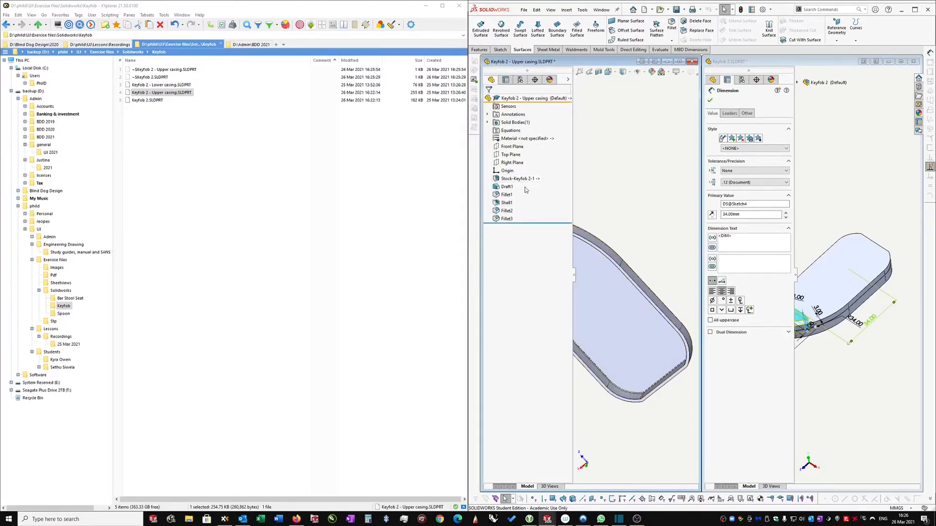
{"action": "scroll", "coordinate": [626, 220], "scroll_direction": "up", "scroll_amount": 1}
{"action": "middle_click_drag", "start_coordinate": [616, 214], "coordinate": [618, 254], "text": "ctrl"}
{"action": "scroll", "coordinate": [845, 218], "scroll_direction": "up", "scroll_amount": 2}
{"action": "scroll", "coordinate": [845, 218], "scroll_direction": "down", "scroll_amount": 2}
{"action": "scroll", "coordinate": [840, 244], "scroll_direction": "up", "scroll_amount": 1}
{"action": "left_click", "coordinate": [854, 242]}
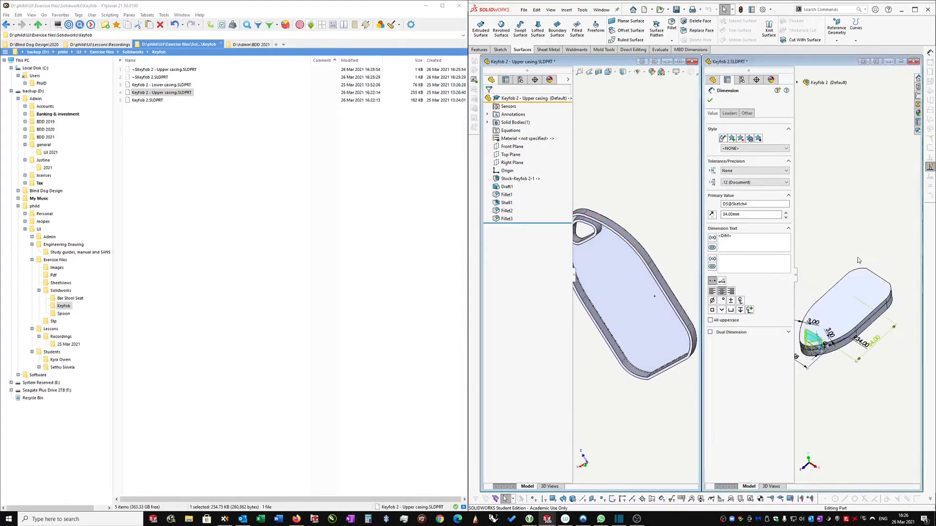
{"action": "scroll", "coordinate": [868, 316], "scroll_direction": "up", "scroll_amount": 2}
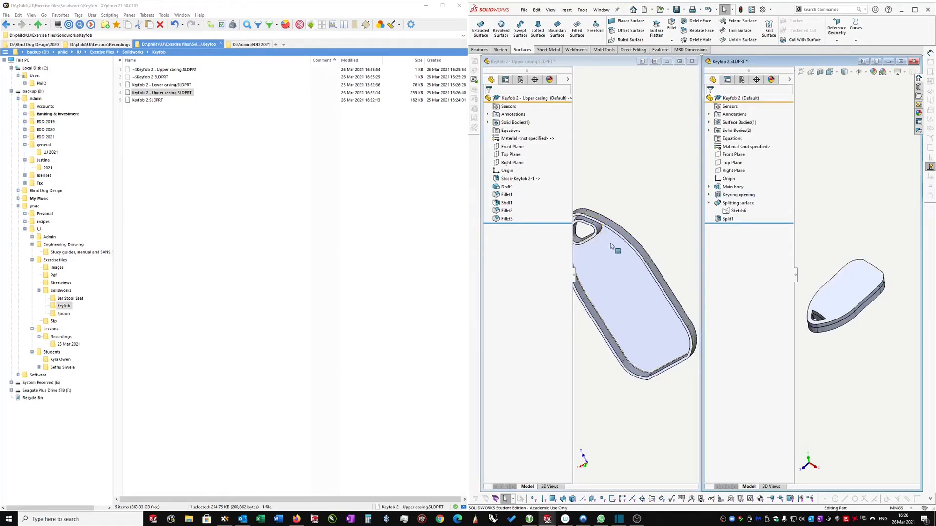
Hide the feature tree in the upper casing window again and return to the Keyfob 2 window.
{"action": "left_click", "coordinate": [262, 113]}
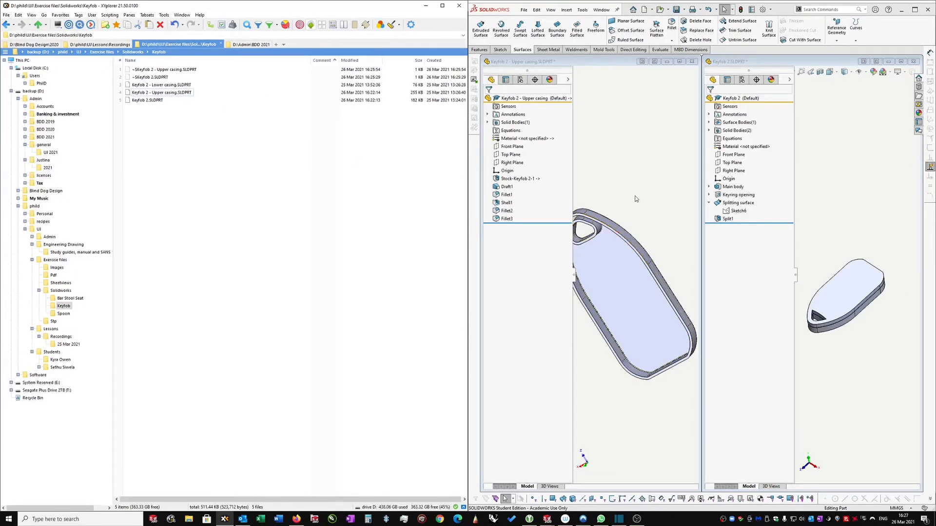
{"action": "scroll", "coordinate": [859, 314], "scroll_direction": "down", "scroll_amount": 4}
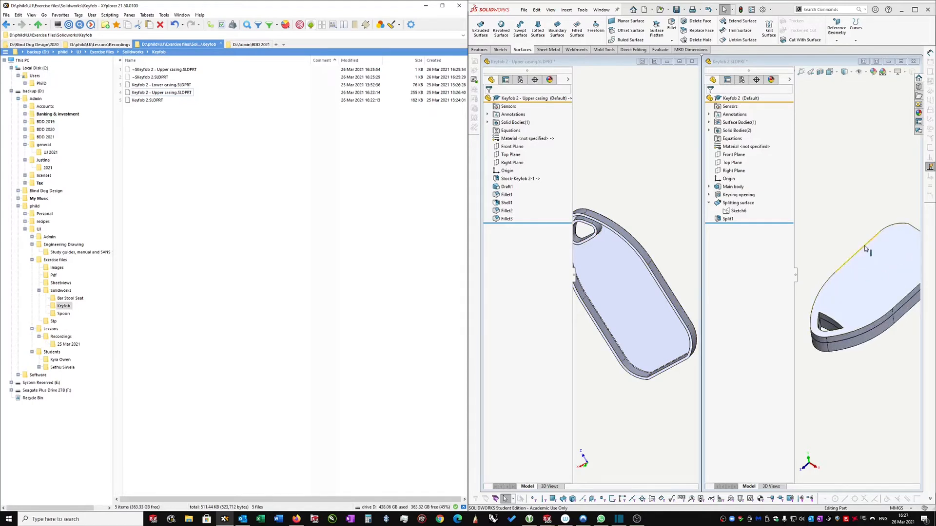
{"action": "scroll", "coordinate": [860, 236], "scroll_direction": "down", "scroll_amount": 1}
{"action": "scroll", "coordinate": [859, 234], "scroll_direction": "down", "scroll_amount": 1}
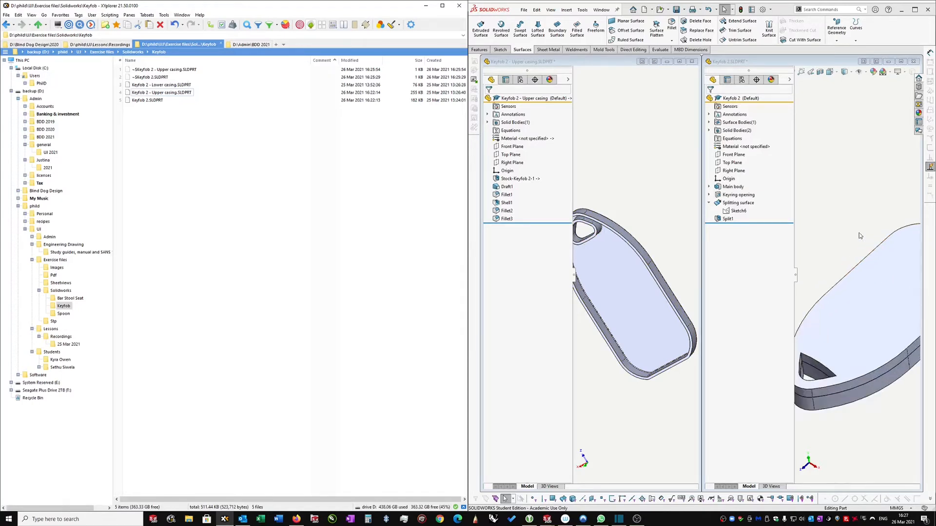
{"action": "scroll", "coordinate": [857, 238], "scroll_direction": "up", "scroll_amount": 1}
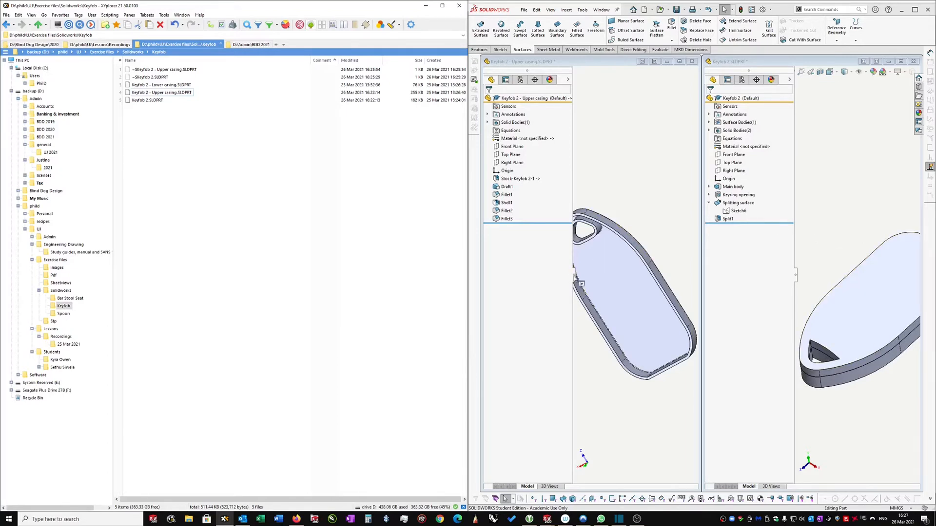
{"action": "left_click", "coordinate": [574, 278]}
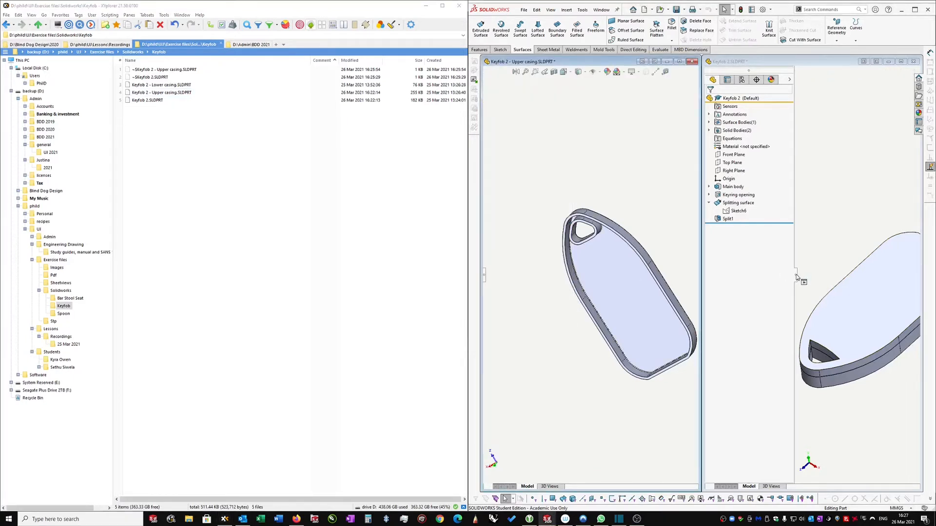
{"action": "left_click", "coordinate": [811, 251]}
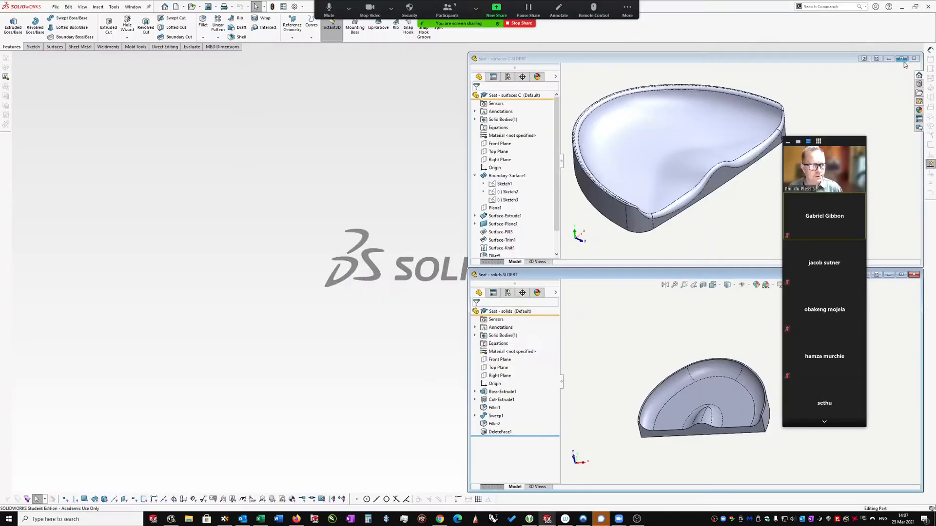
Maximize the Seat - surfaces C part window.
{"action": "left_click", "coordinate": [904, 62]}
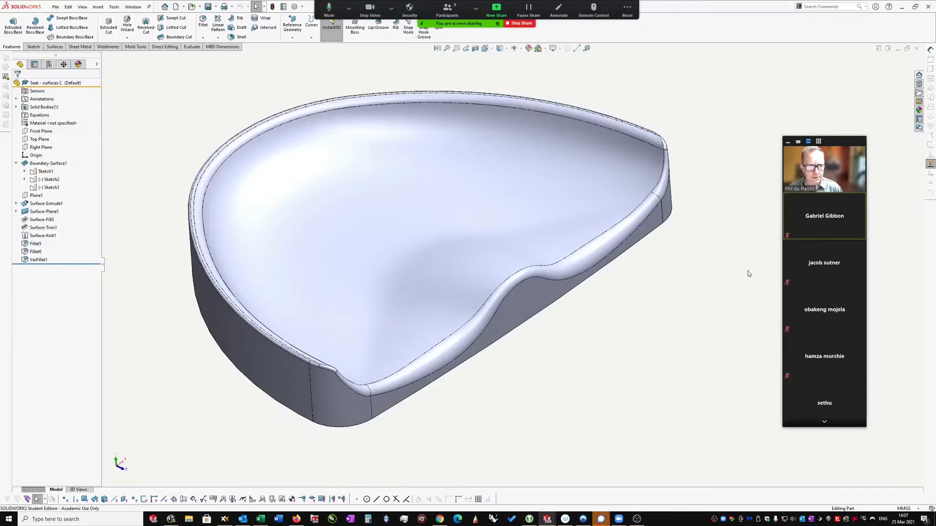
Create a new document from the Part template.
{"action": "middle_click_drag", "start_coordinate": [718, 241], "coordinate": [628, 156]}
{"action": "left_click", "coordinate": [55, 7]}
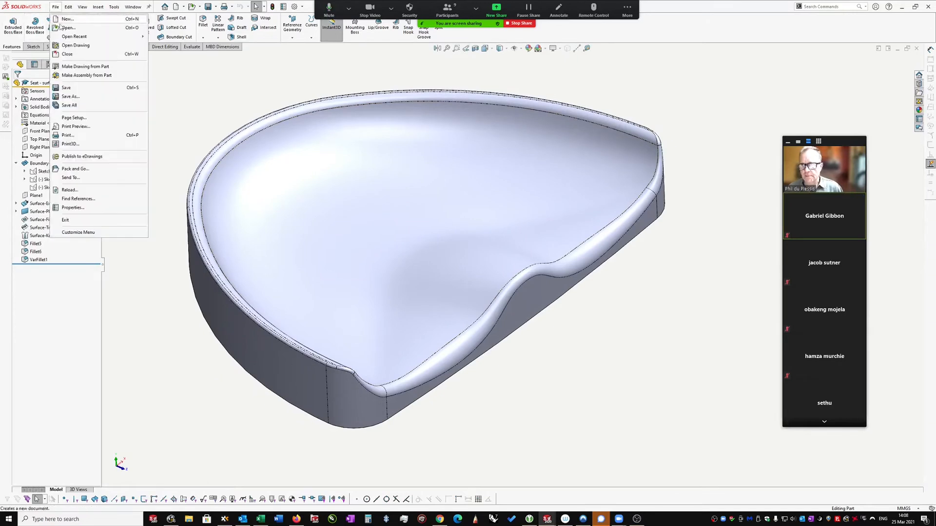
{"action": "left_click", "coordinate": [68, 19]}
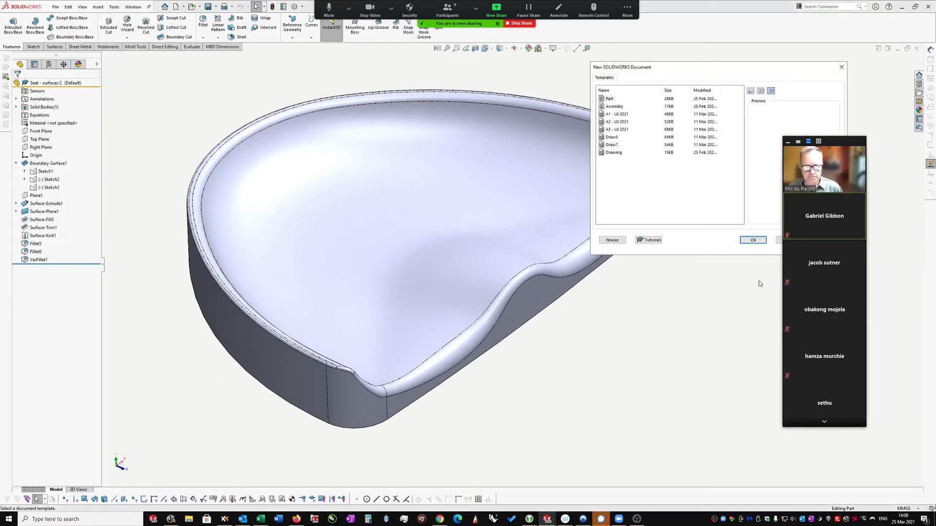
{"action": "left_click", "coordinate": [755, 240]}
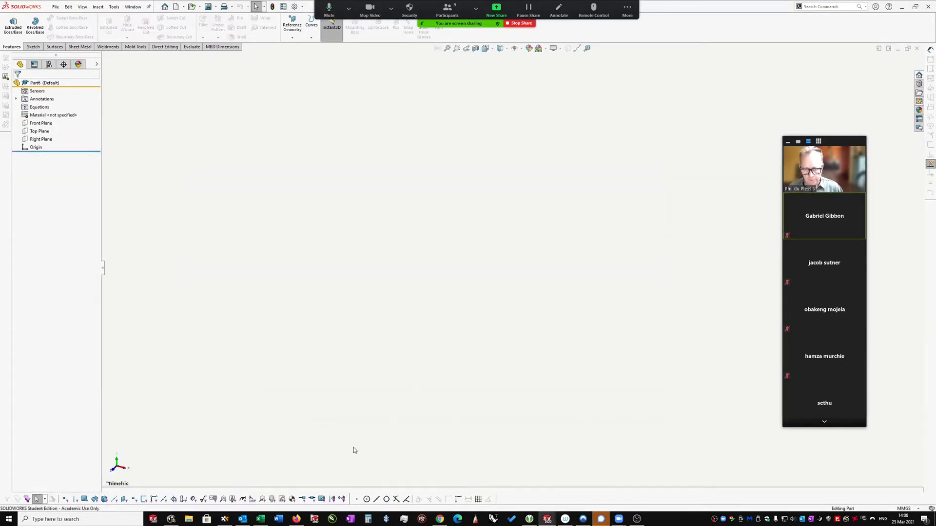
Close the Seat - solids part and tile the new part and Seat - surfaces C windows vertically.
{"action": "left_click", "coordinate": [132, 6]}
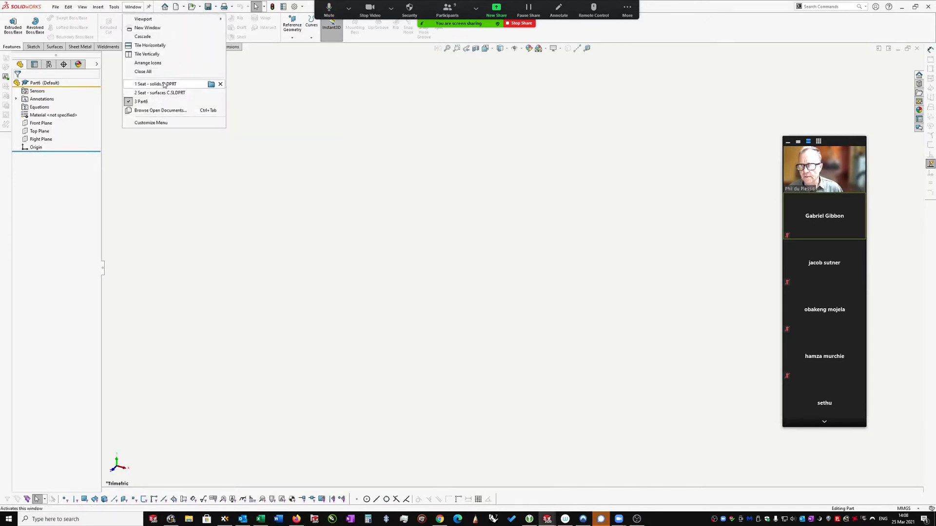
{"action": "left_click", "coordinate": [220, 85]}
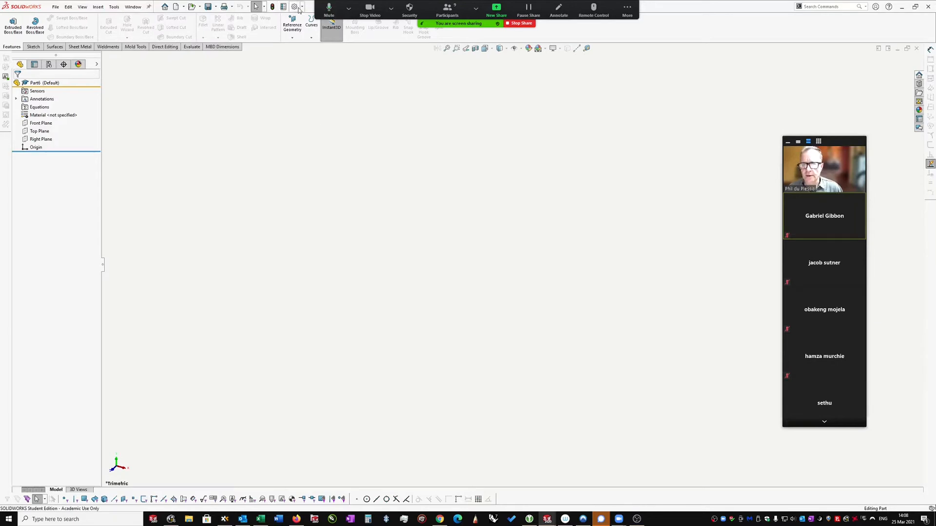
{"action": "left_click", "coordinate": [133, 7]}
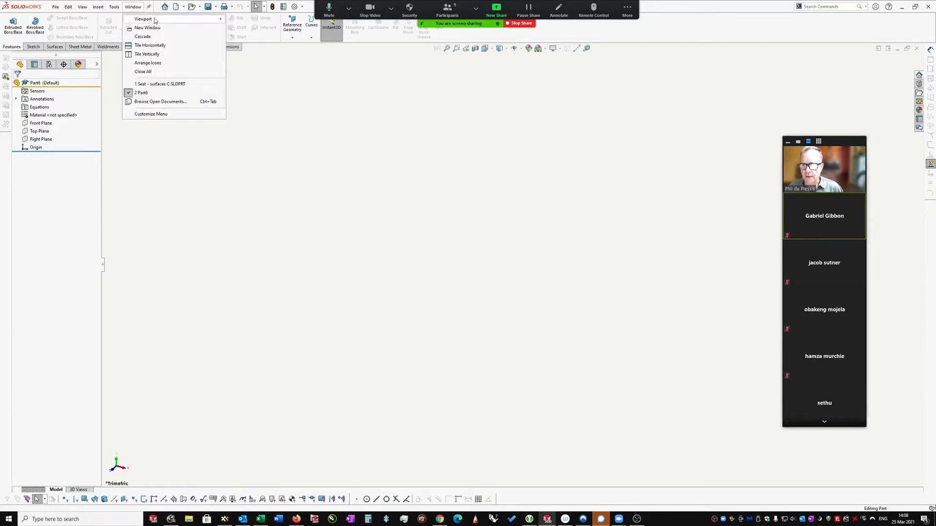
{"action": "left_click", "coordinate": [146, 54]}
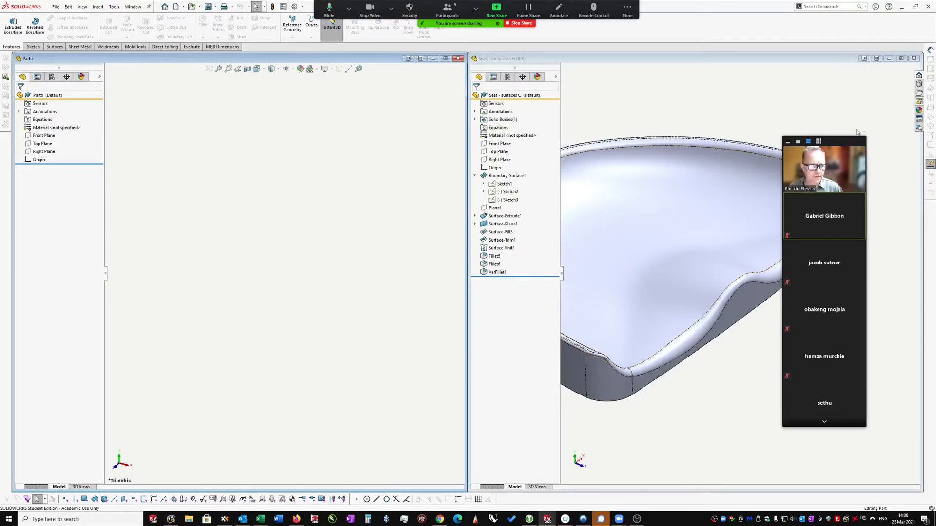
{"action": "left_click_drag", "start_coordinate": [849, 141], "coordinate": [912, 243]}
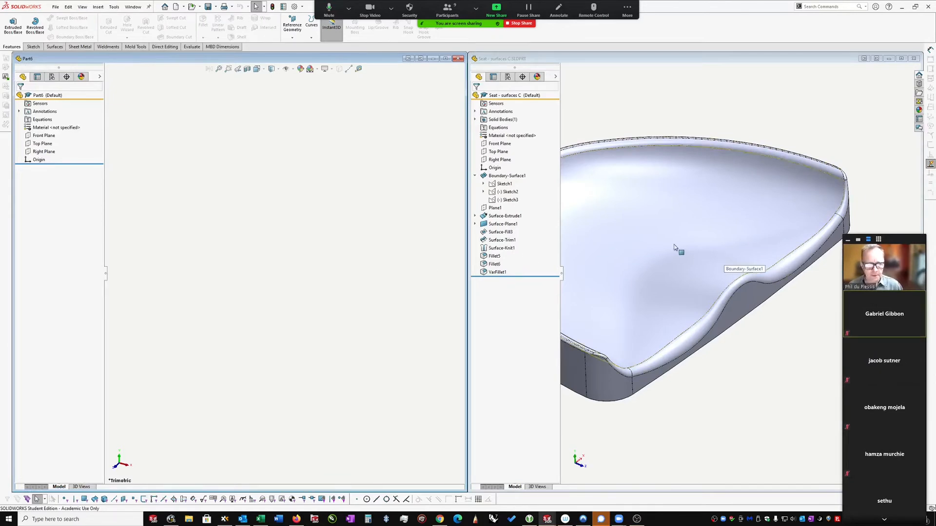
Copy Sketch1 of the seat's boundary surface into the new part.
{"action": "left_click", "coordinate": [689, 111]}
{"action": "mouse_move", "coordinate": [616, 188]}
{"action": "middle_mouse_down"}
{"action": "mouse_move", "coordinate": [583, 177]}
{"action": "mouse_move", "coordinate": [617, 158]}
{"action": "mouse_move", "coordinate": [592, 173]}
{"action": "middle_mouse_up"}
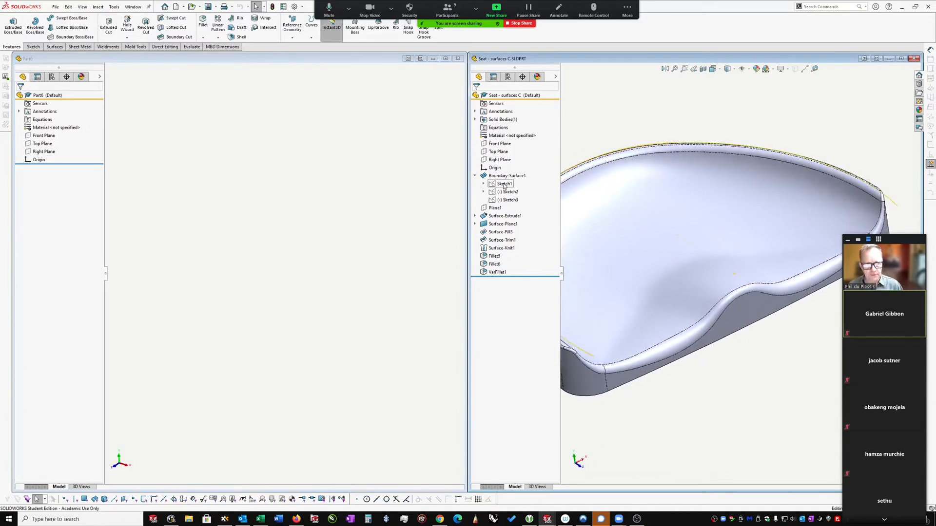
{"action": "mouse_move", "coordinate": [501, 185]}
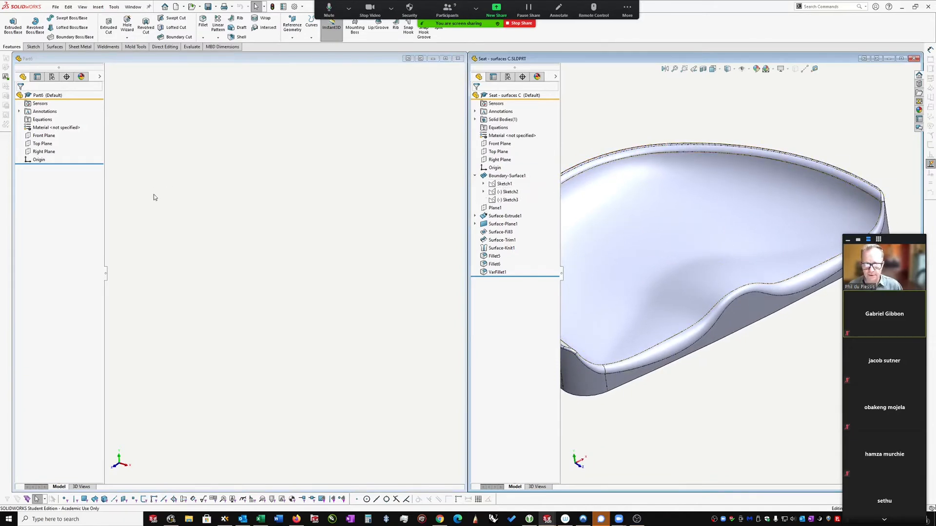
{"action": "left_click_drag", "start_coordinate": [504, 184], "coordinate": [168, 173]}
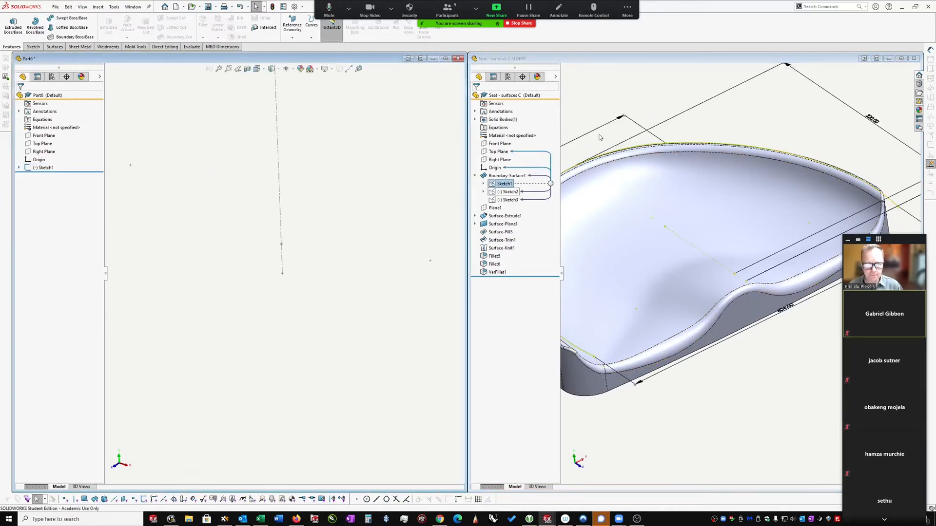
Copy Sketch2 of the seat's boundary surface into the new part.
{"action": "left_click", "coordinate": [585, 119]}
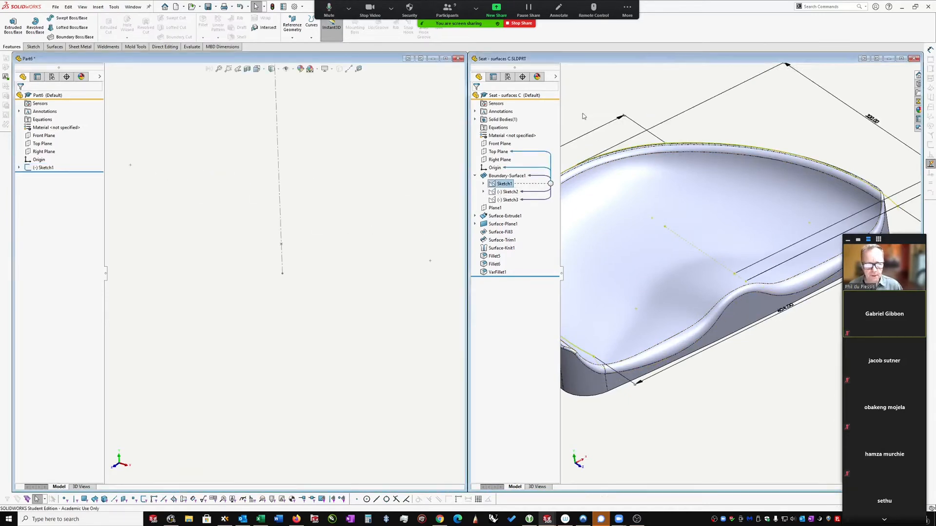
{"action": "left_click", "coordinate": [507, 192]}
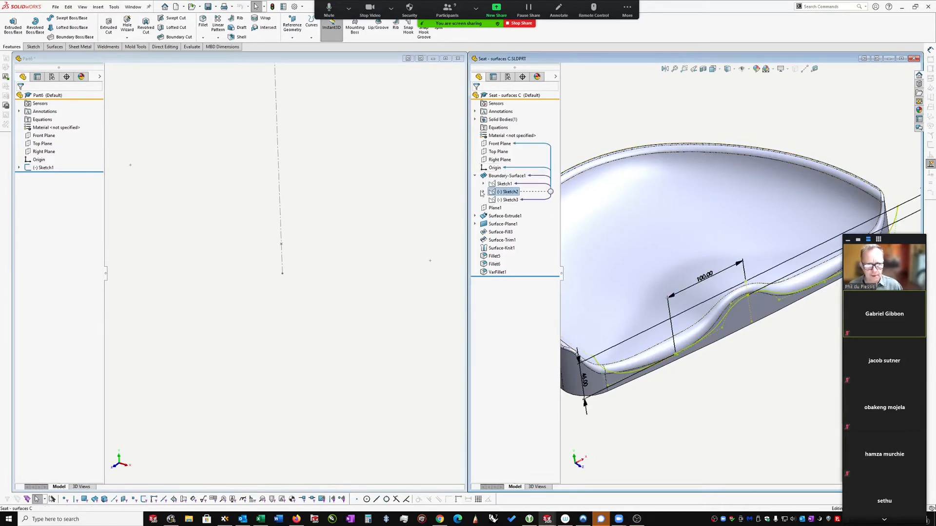
{"action": "left_click", "coordinate": [177, 201]}
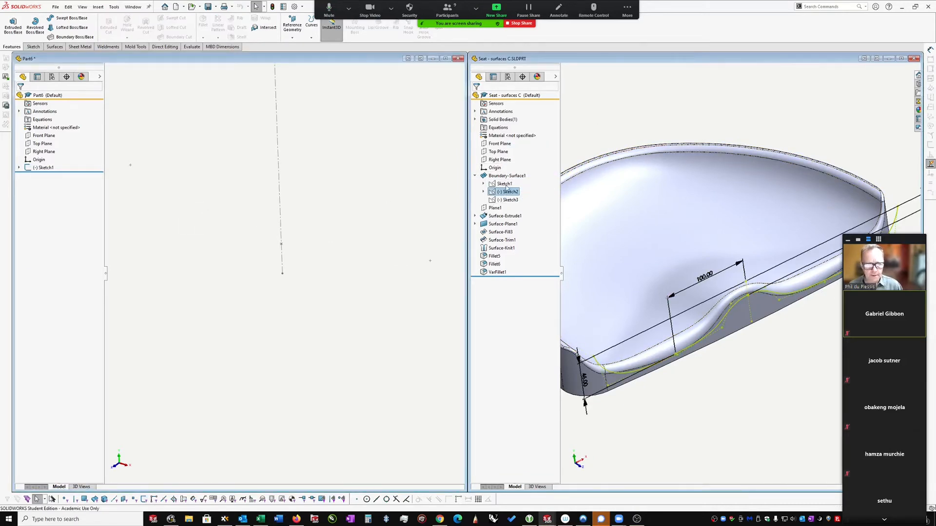
{"action": "key", "text": "ctrl+v"}
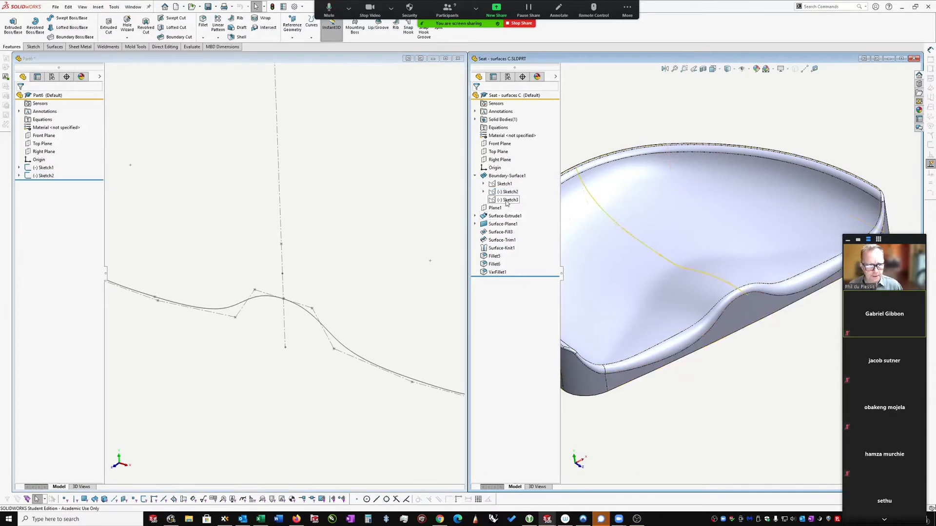
Copy Sketch3 of the seat's boundary surface into the new part.
{"action": "left_click", "coordinate": [507, 201]}
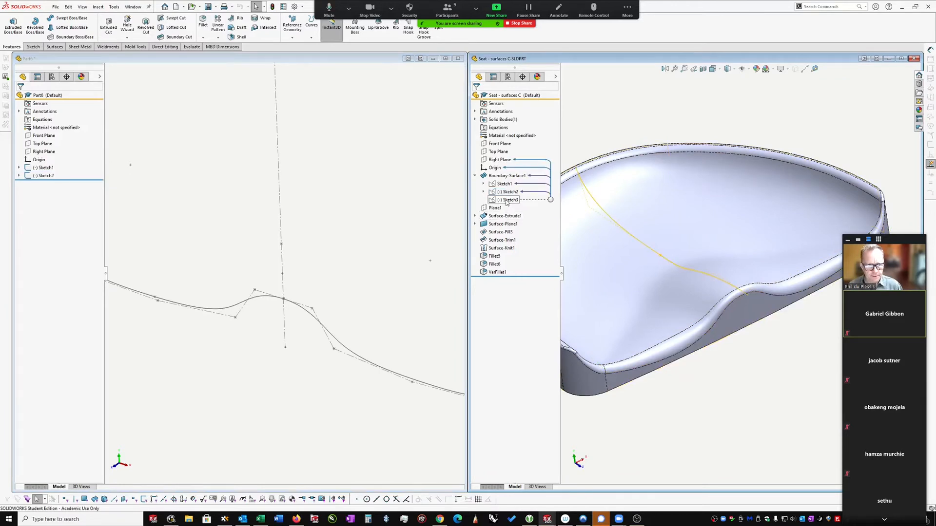
{"action": "left_click", "coordinate": [176, 197]}
{"action": "key", "text": "ctrl+v"}
{"action": "mouse_move", "coordinate": [390, 260]}
{"action": "middle_mouse_down"}
{"action": "mouse_move", "coordinate": [352, 248]}
{"action": "mouse_move", "coordinate": [331, 258]}
{"action": "middle_mouse_up"}
{"action": "middle_click_drag", "start_coordinate": [279, 298], "coordinate": [246, 288]}
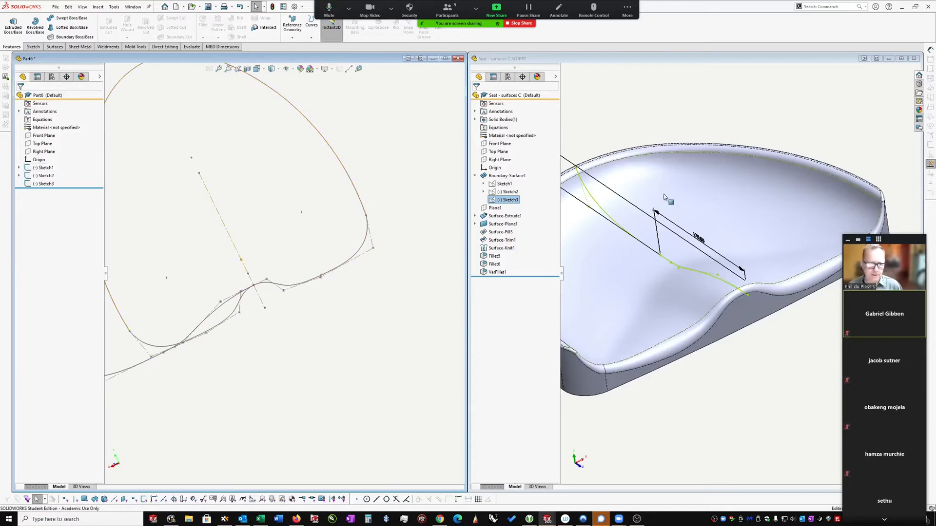
Minimize the Seat - surfaces C window and maximize the new part window with the copied sketches.
{"action": "left_click", "coordinate": [746, 91]}
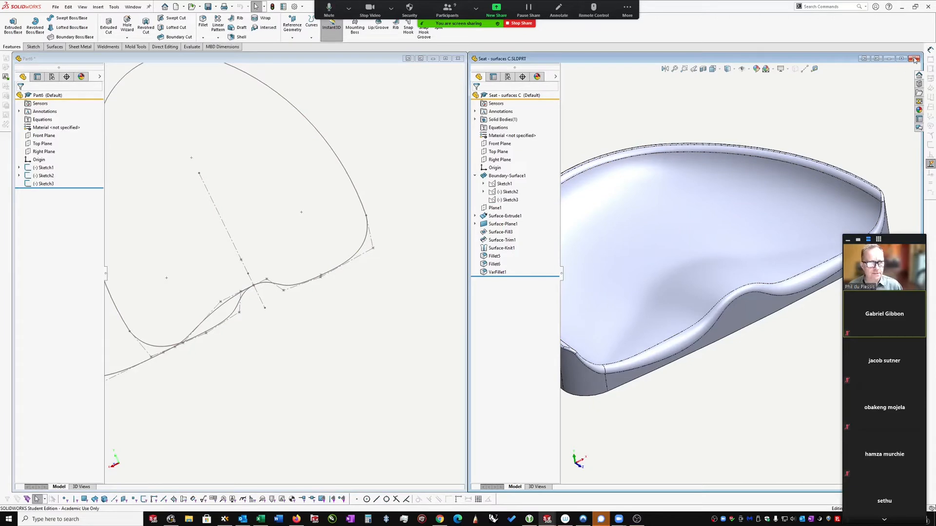
{"action": "left_click", "coordinate": [887, 59]}
{"action": "left_click", "coordinate": [446, 59]}
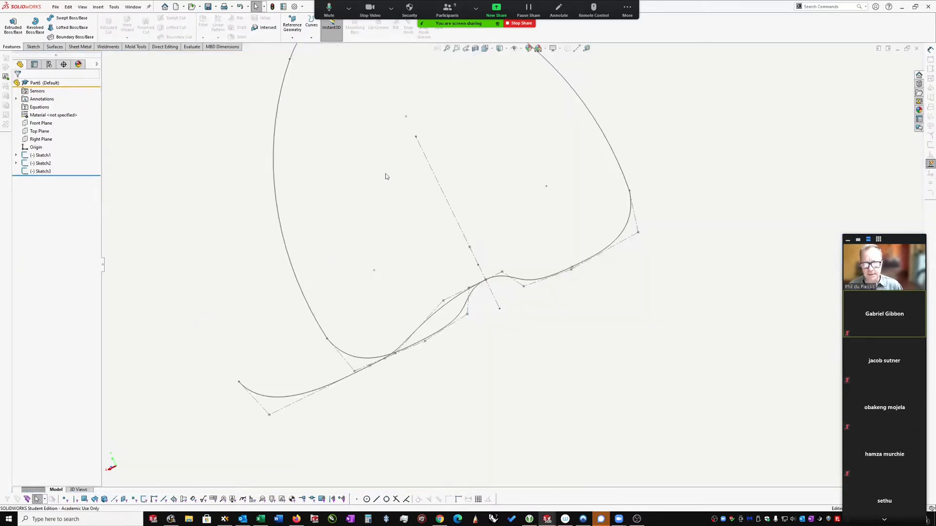
{"action": "mouse_move", "coordinate": [427, 192]}
{"action": "middle_mouse_down"}
{"action": "mouse_move", "coordinate": [557, 137]}
{"action": "mouse_move", "coordinate": [561, 149]}
{"action": "middle_mouse_up"}
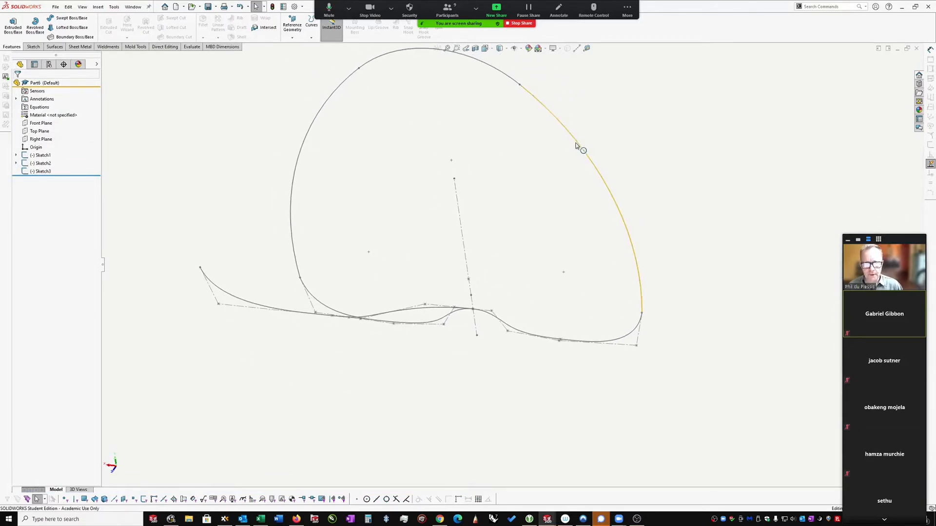
Show the Front, Top and Right planes to compare them with the copied sketches.
{"action": "left_click", "coordinate": [576, 140]}
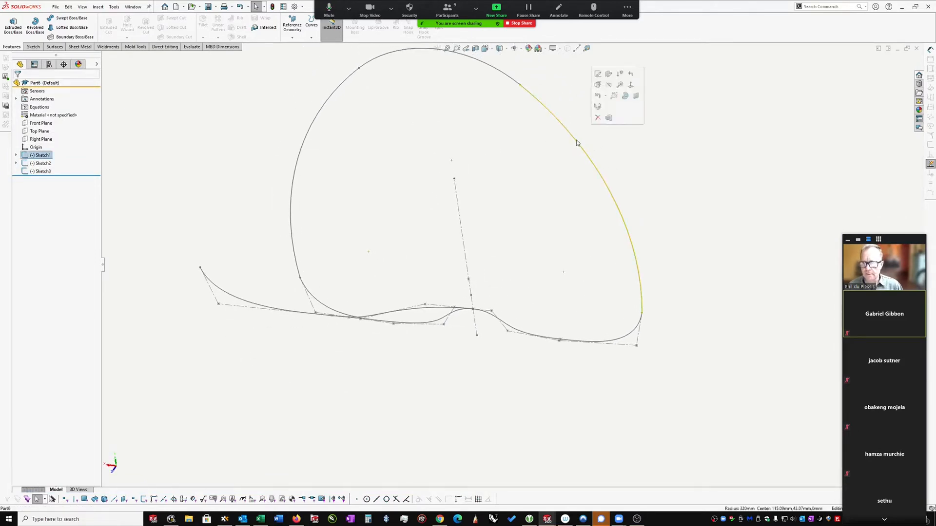
{"action": "middle_click_drag", "start_coordinate": [578, 141], "coordinate": [507, 159]}
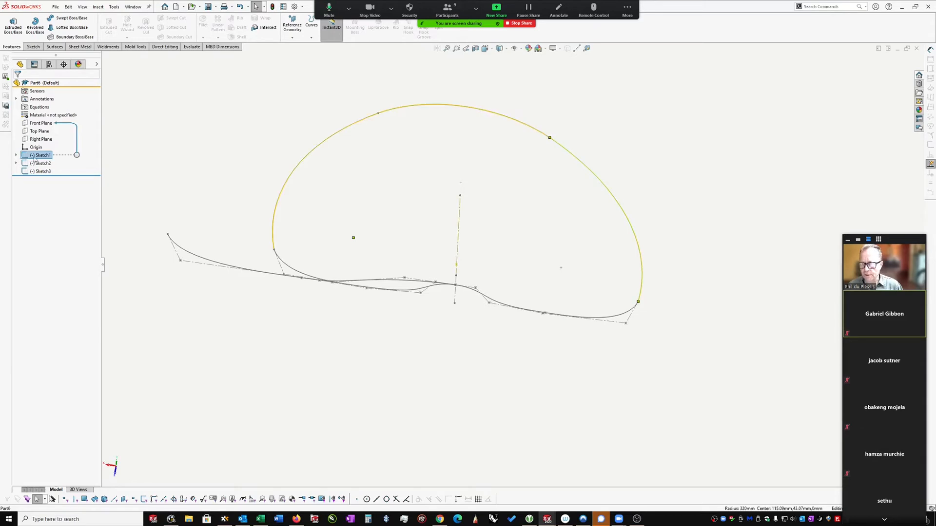
{"action": "left_click", "coordinate": [40, 124]}
{"action": "left_click", "coordinate": [39, 139], "text": "shift"}
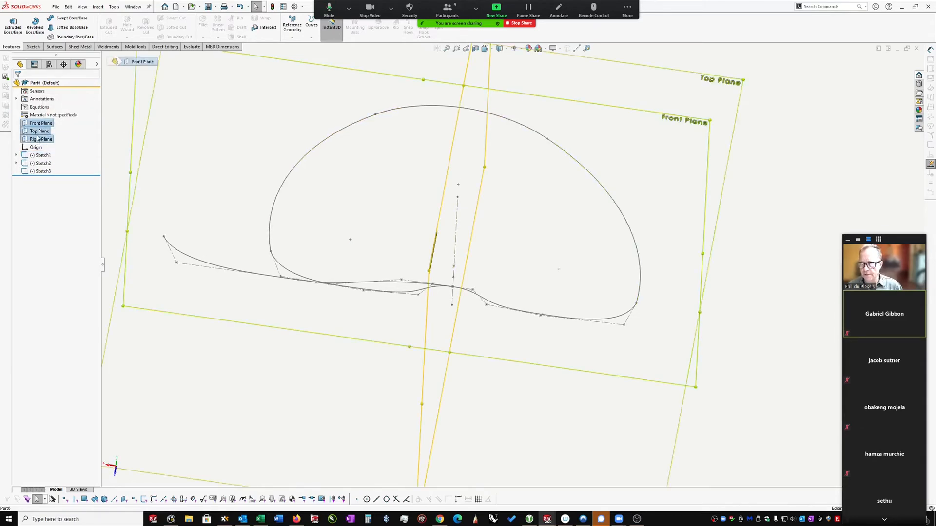
{"action": "right_click", "coordinate": [37, 134]}
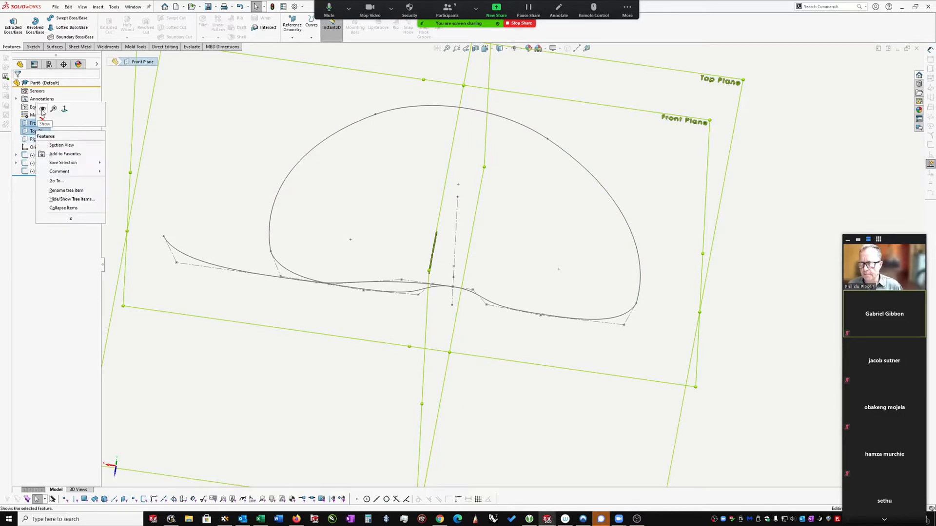
{"action": "left_click", "coordinate": [42, 110]}
{"action": "left_click", "coordinate": [43, 140], "text": "shift"}
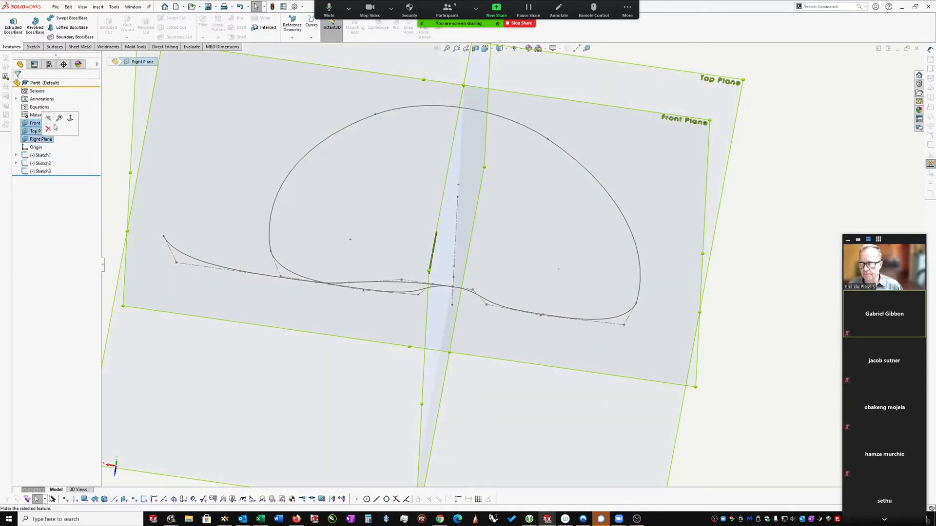
{"action": "left_click", "coordinate": [39, 130]}
{"action": "middle_click_drag", "start_coordinate": [215, 157], "coordinate": [597, 239]}
{"action": "key", "text": "Escape"}
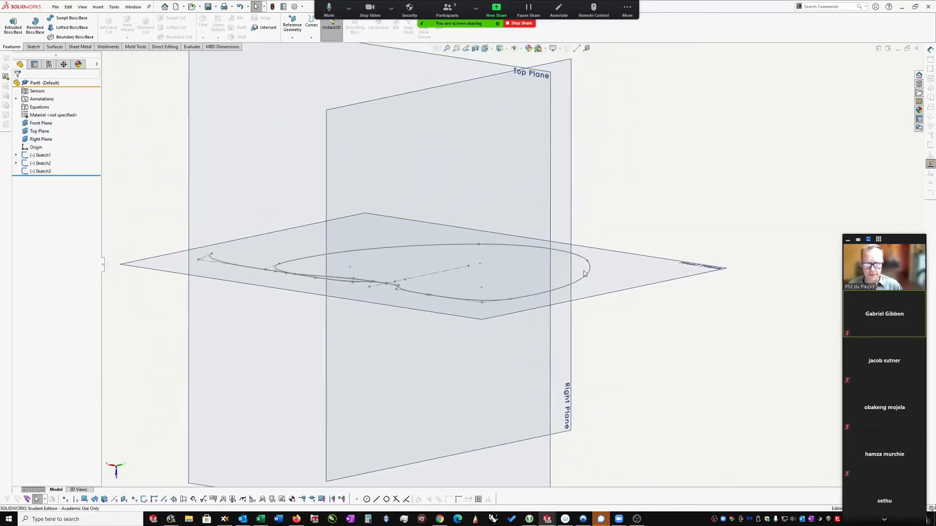
Change the sketch plane of Sketch1, the closed seat outline, to the Top Plane.
{"action": "left_click", "coordinate": [589, 273]}
{"action": "middle_click_drag", "start_coordinate": [590, 274], "coordinate": [578, 323]}
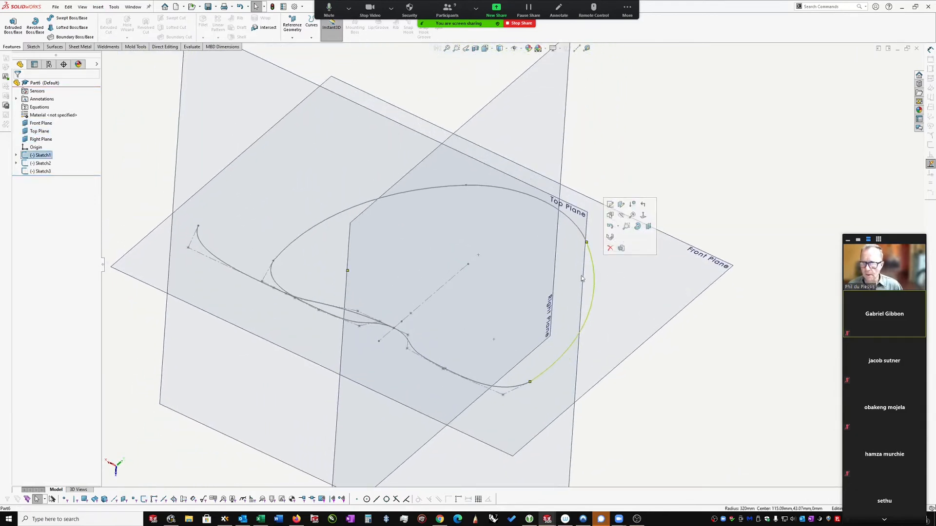
{"action": "mouse_move", "coordinate": [652, 229]}
{"action": "middle_mouse_down"}
{"action": "mouse_move", "coordinate": [679, 244]}
{"action": "mouse_move", "coordinate": [661, 233]}
{"action": "middle_mouse_up"}
{"action": "mouse_move", "coordinate": [583, 171]}
{"action": "middle_mouse_down"}
{"action": "mouse_move", "coordinate": [585, 187]}
{"action": "mouse_move", "coordinate": [587, 177]}
{"action": "middle_mouse_up"}
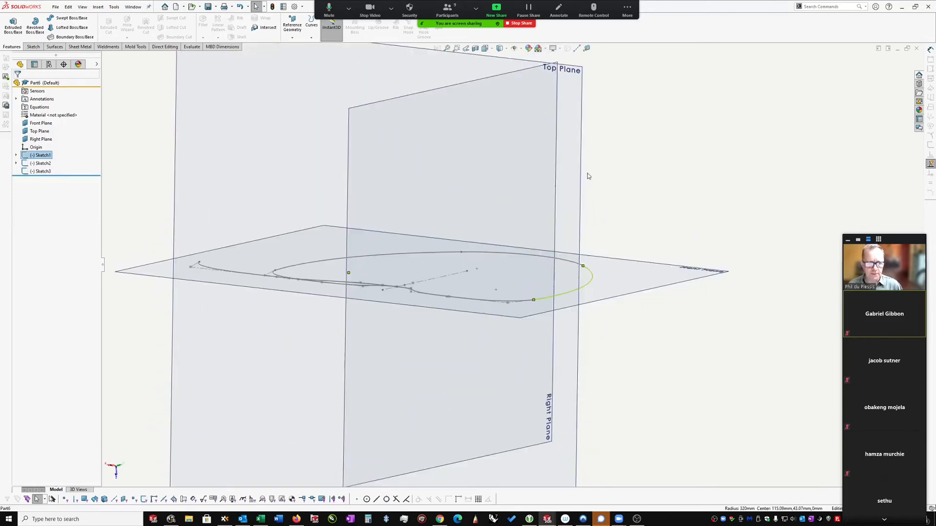
{"action": "left_click", "coordinate": [117, 167]}
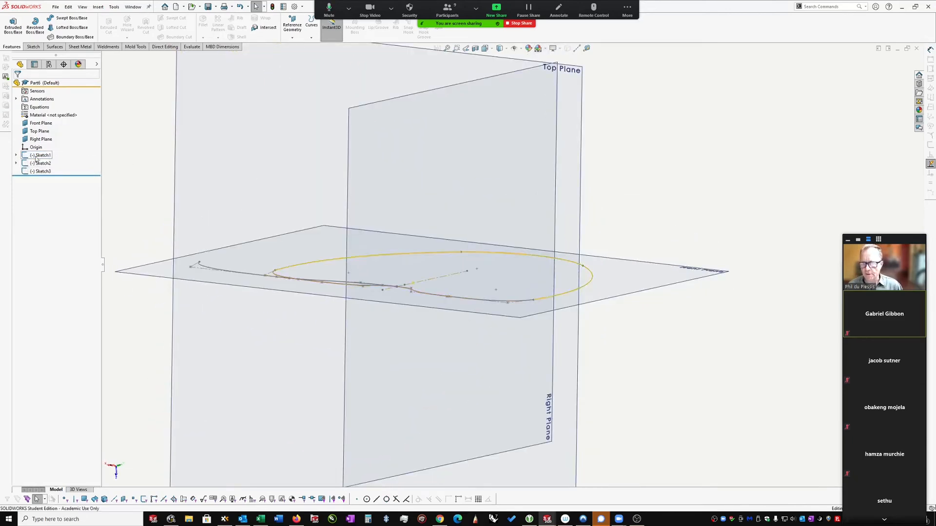
{"action": "right_click", "coordinate": [39, 156]}
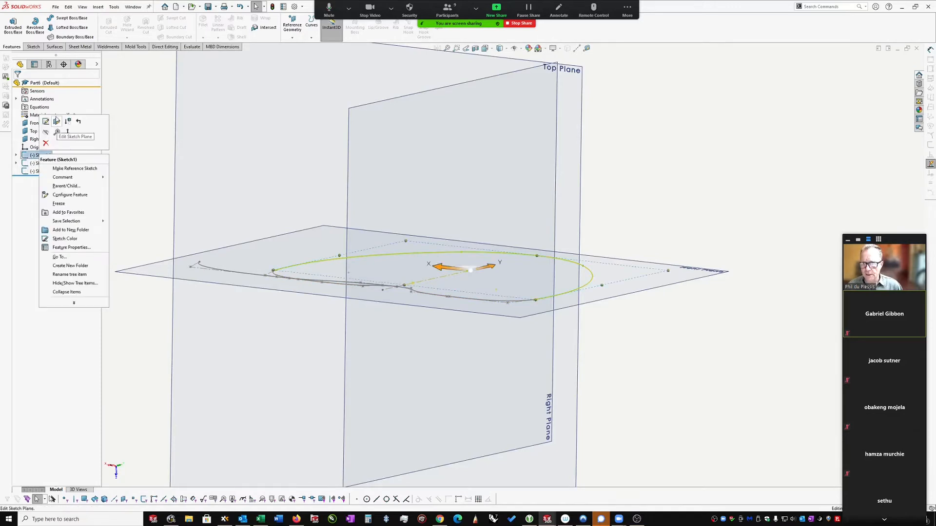
{"action": "left_click", "coordinate": [56, 122]}
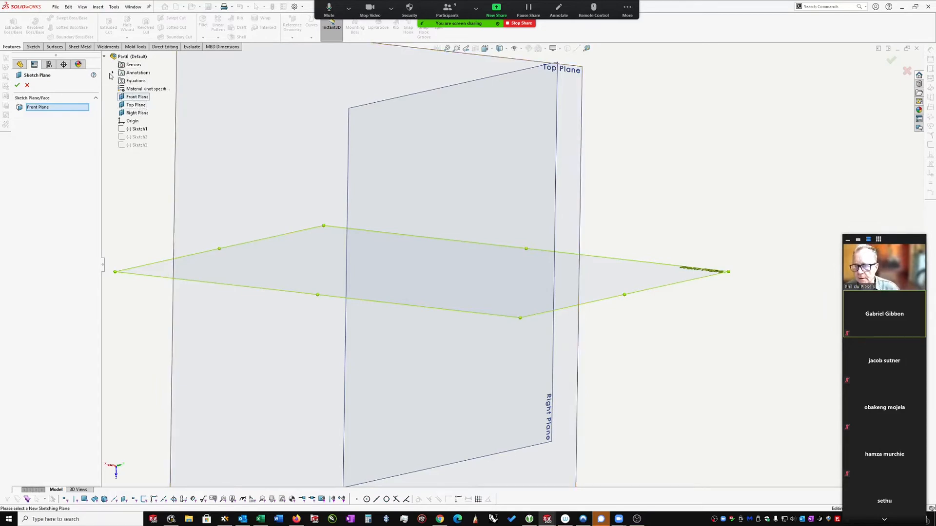
{"action": "left_click", "coordinate": [136, 105]}
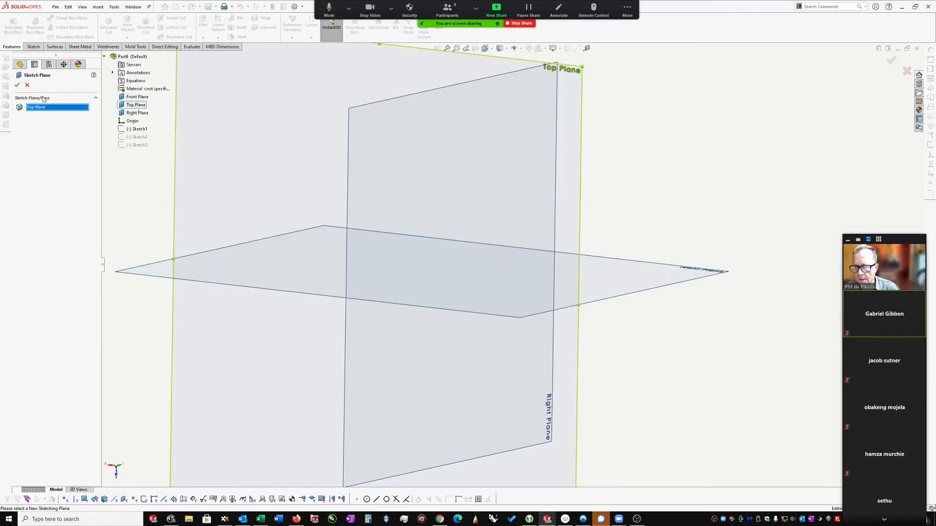
{"action": "left_click", "coordinate": [17, 86]}
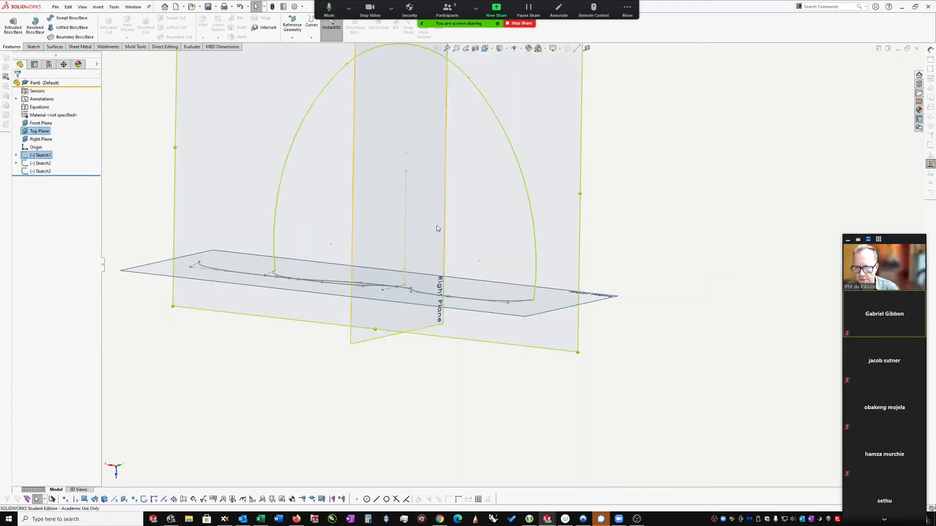
Change the sketch plane of Sketch3, the seat's front-to-back profile curve, to the Right Plane.
{"action": "left_click", "coordinate": [42, 164]}
{"action": "mouse_move", "coordinate": [302, 234]}
{"action": "middle_mouse_down"}
{"action": "mouse_move", "coordinate": [446, 275]}
{"action": "mouse_move", "coordinate": [350, 262]}
{"action": "mouse_move", "coordinate": [136, 199]}
{"action": "mouse_move", "coordinate": [206, 209]}
{"action": "mouse_move", "coordinate": [420, 305]}
{"action": "mouse_move", "coordinate": [501, 288]}
{"action": "middle_mouse_up"}
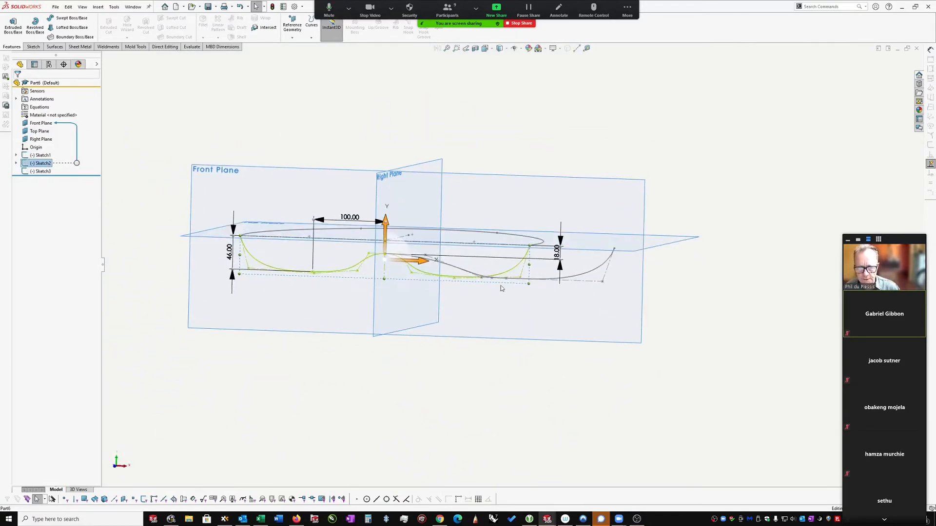
{"action": "left_click", "coordinate": [43, 166]}
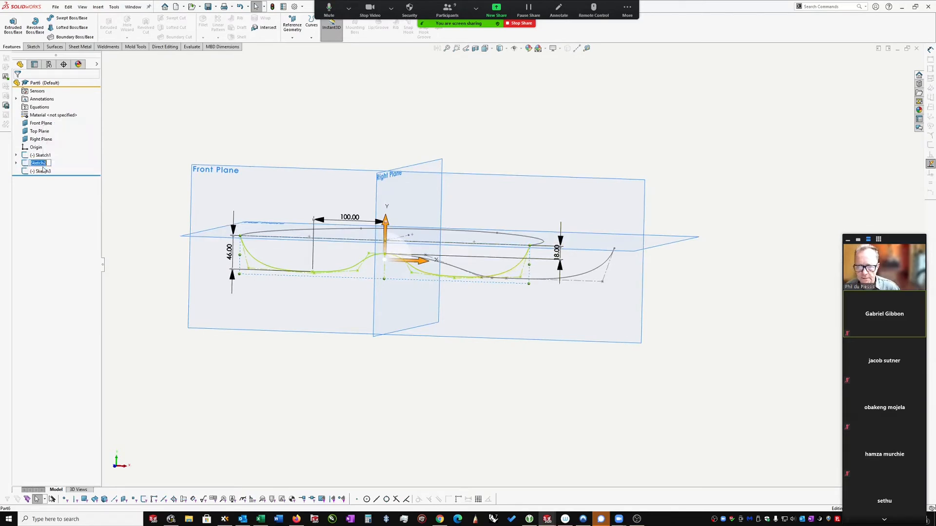
{"action": "left_click", "coordinate": [115, 256]}
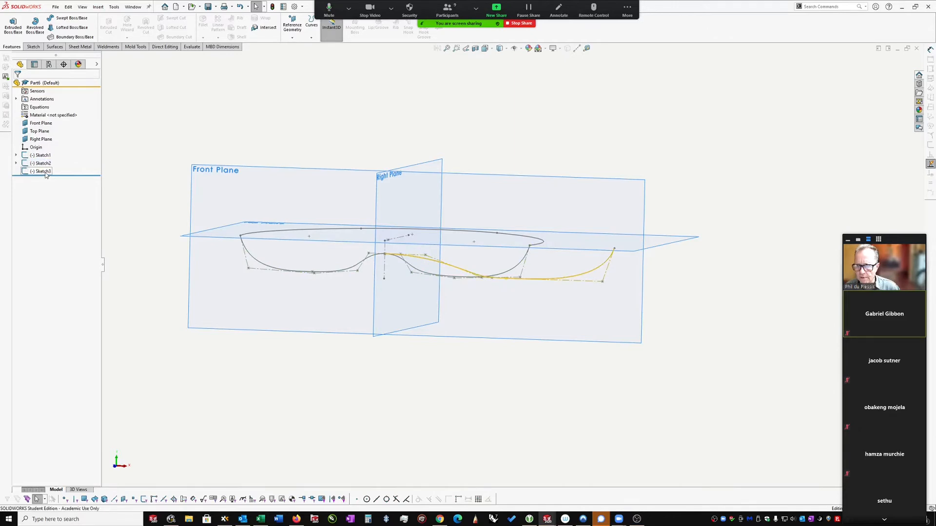
{"action": "left_click", "coordinate": [43, 171]}
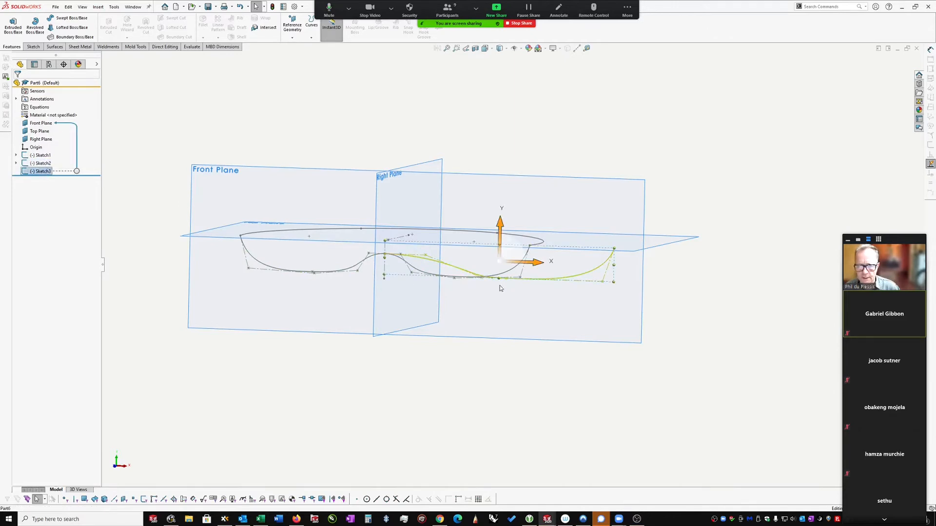
{"action": "right_click", "coordinate": [45, 173]}
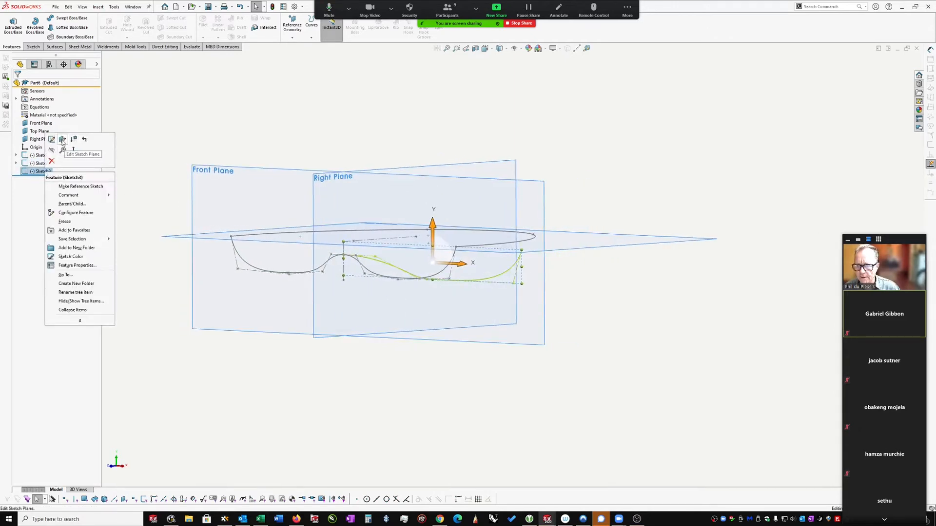
{"action": "left_click", "coordinate": [63, 141]}
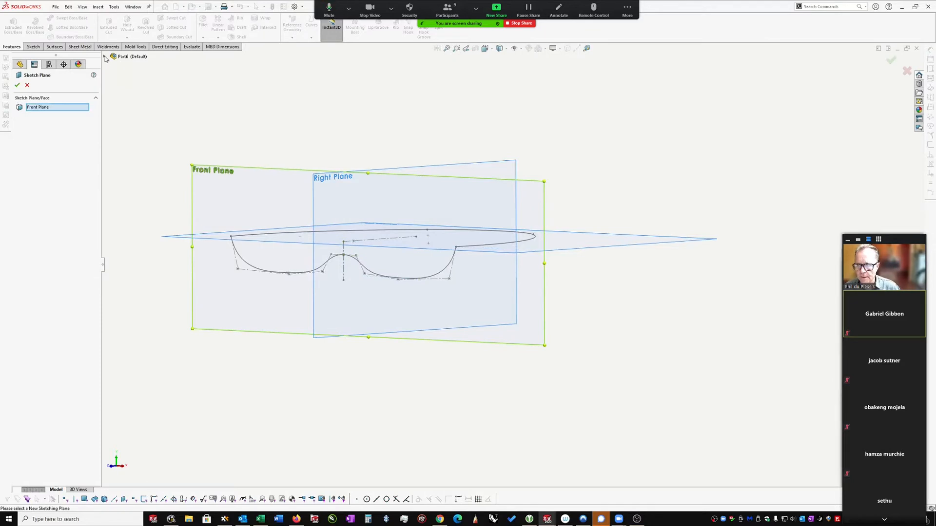
{"action": "left_click", "coordinate": [105, 57]}
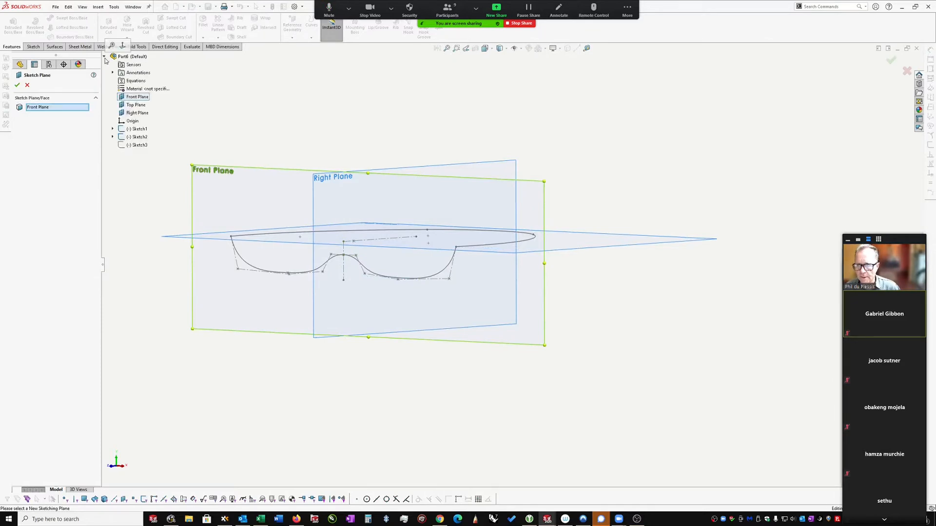
{"action": "left_click", "coordinate": [138, 113]}
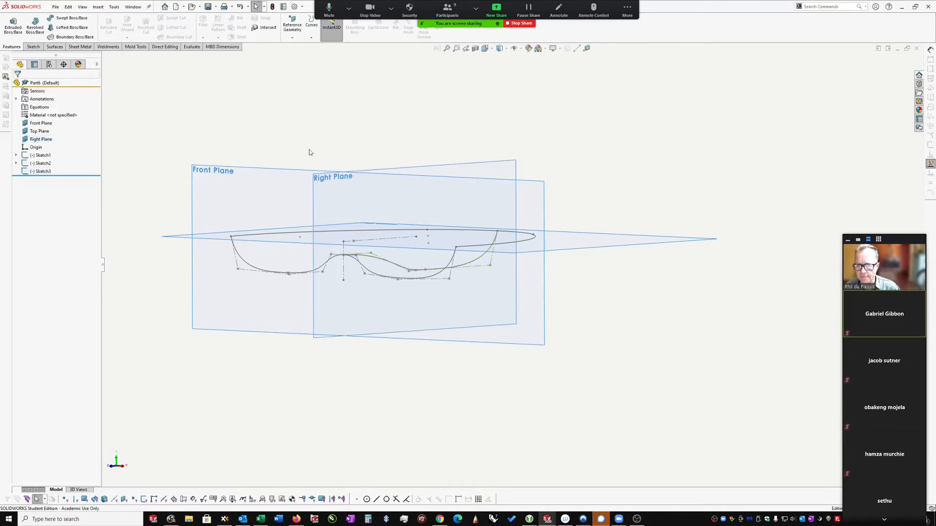
{"action": "mouse_move", "coordinate": [309, 152]}
{"action": "middle_mouse_down"}
{"action": "mouse_move", "coordinate": [437, 215]}
{"action": "mouse_move", "coordinate": [495, 194]}
{"action": "mouse_move", "coordinate": [432, 146]}
{"action": "mouse_move", "coordinate": [457, 301]}
{"action": "middle_mouse_up"}
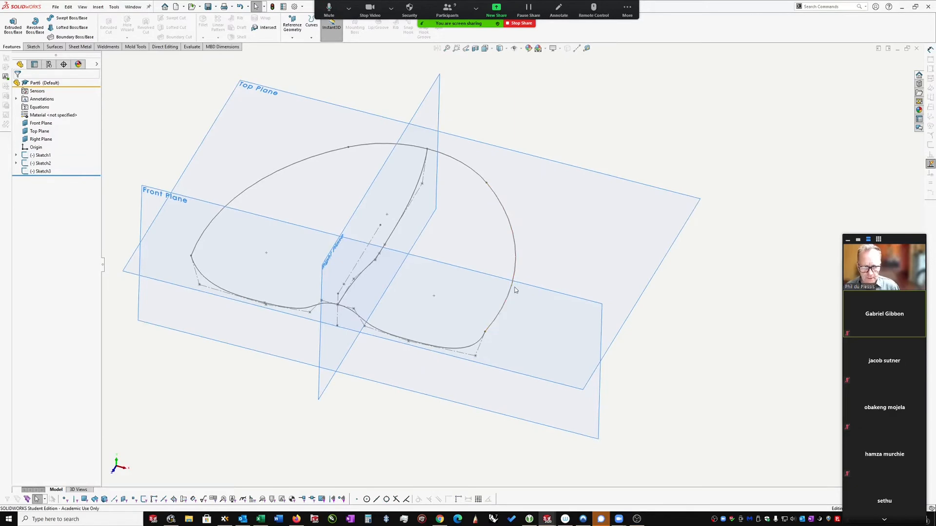
{"action": "mouse_move", "coordinate": [518, 251]}
{"action": "middle_mouse_down"}
{"action": "mouse_move", "coordinate": [519, 205]}
{"action": "mouse_move", "coordinate": [509, 194]}
{"action": "middle_mouse_up"}
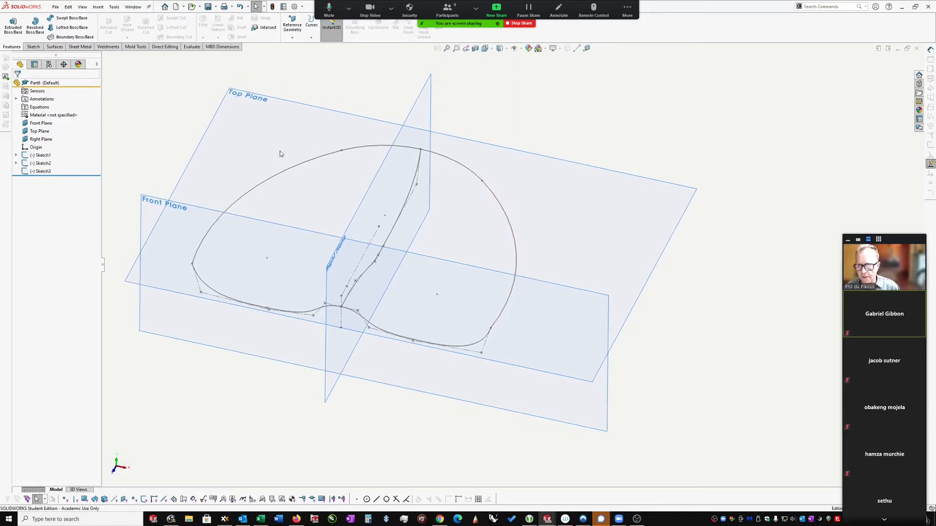
Hide the Front, Top and Right planes together.
{"action": "left_click", "coordinate": [41, 123]}
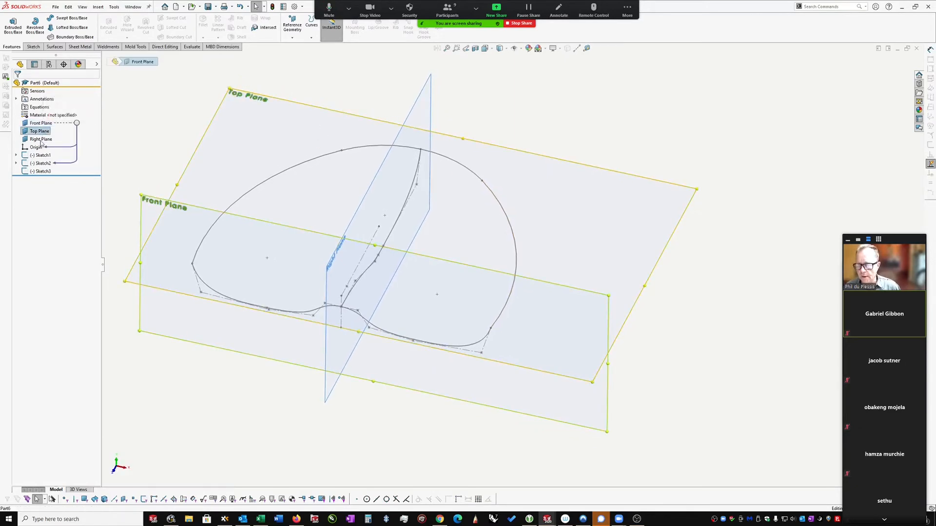
{"action": "left_click", "coordinate": [41, 140], "text": "shift"}
{"action": "right_click", "coordinate": [40, 140]}
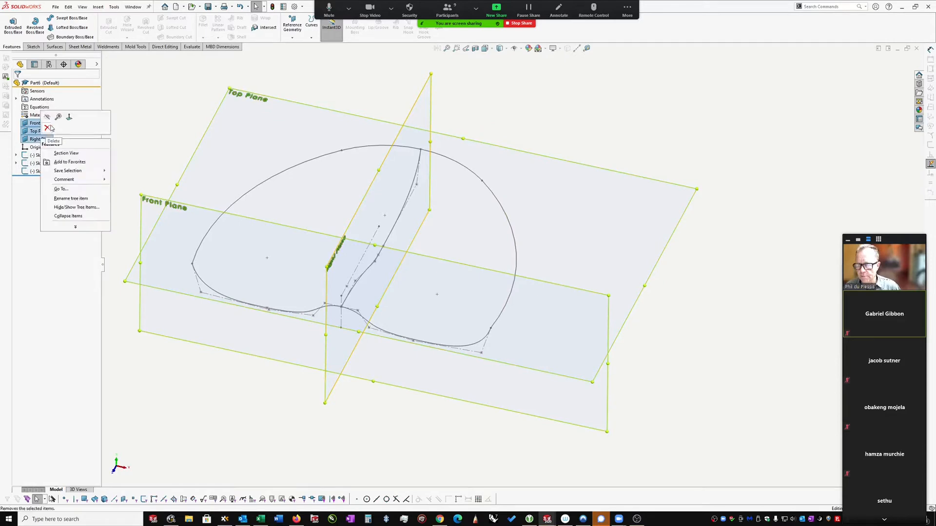
{"action": "left_click", "coordinate": [47, 119]}
{"action": "left_click", "coordinate": [661, 102]}
{"action": "middle_click_drag", "start_coordinate": [550, 200], "coordinate": [520, 228]}
{"action": "left_click", "coordinate": [513, 228]}
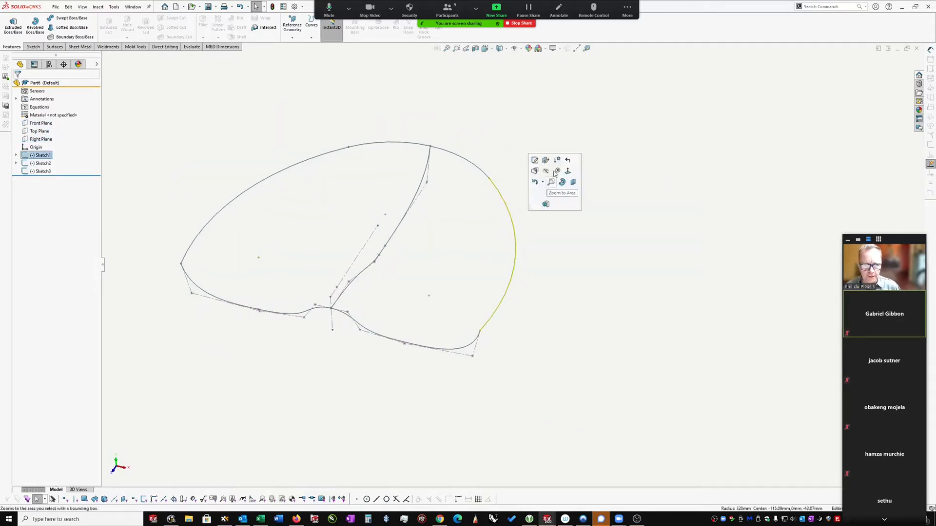
{"action": "left_click", "coordinate": [545, 162]}
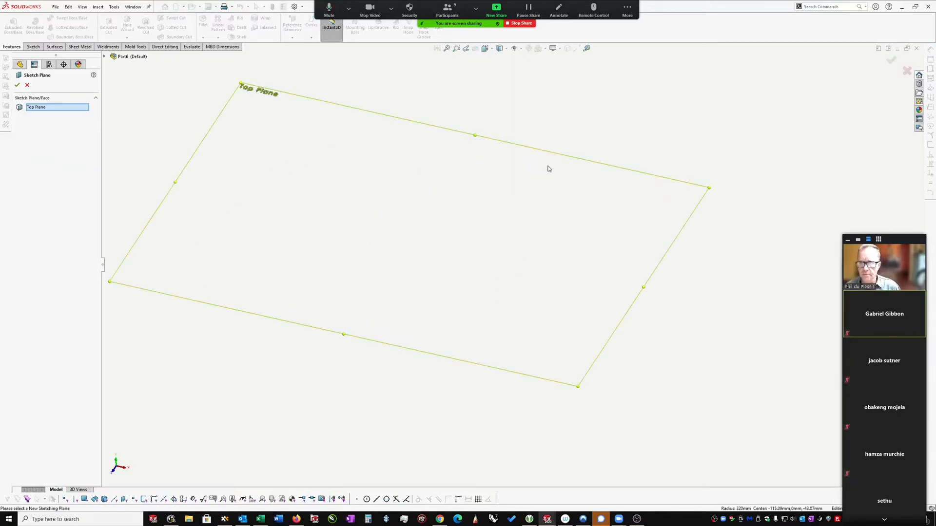
{"action": "left_click", "coordinate": [891, 60]}
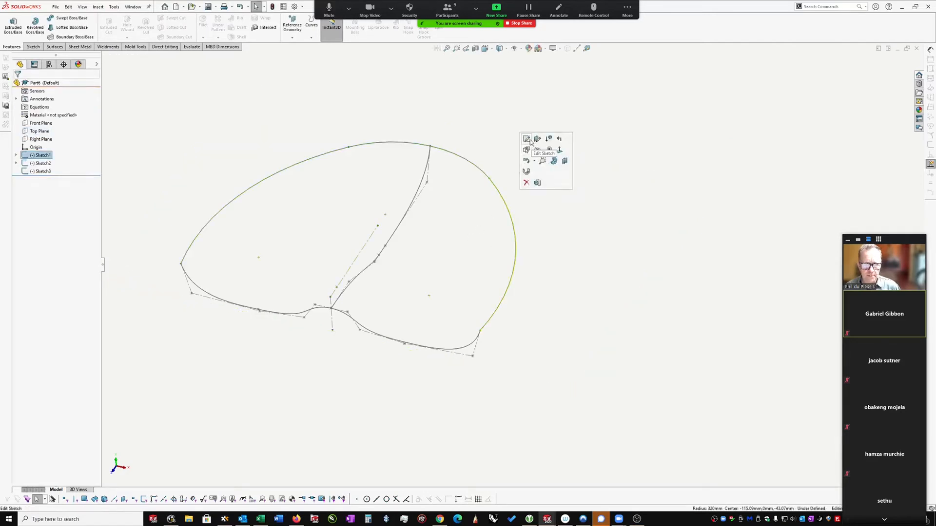
Edit Sketch1, the seat outline, and set the width between its two open ends to 410 mm.
{"action": "left_click", "coordinate": [526, 140]}
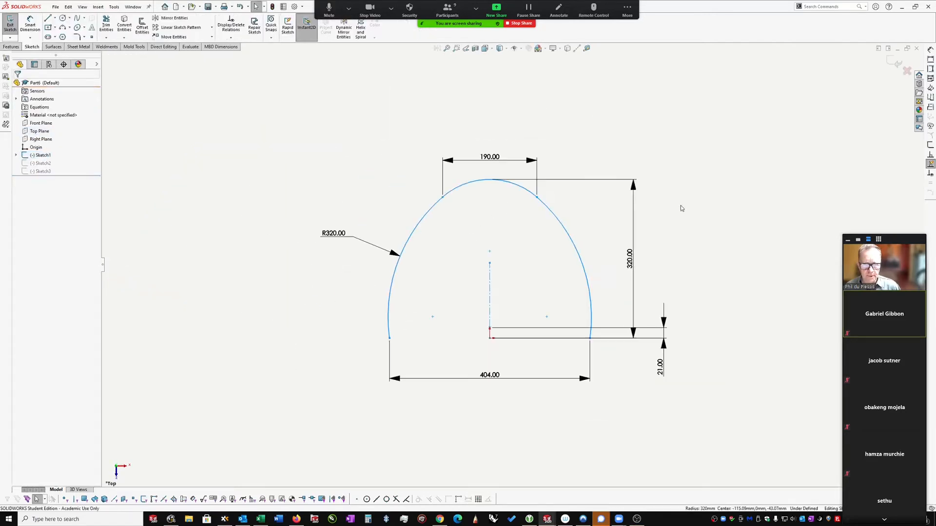
{"action": "scroll", "coordinate": [457, 147], "scroll_direction": "down", "scroll_amount": 1}
{"action": "scroll", "coordinate": [546, 272], "scroll_direction": "up", "scroll_amount": 1}
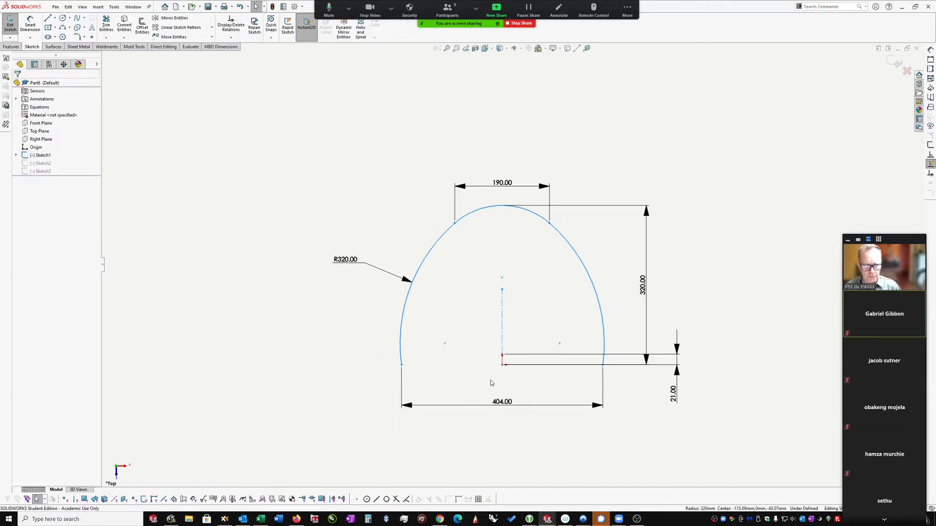
{"action": "left_click", "coordinate": [495, 404]}
{"action": "double_click", "coordinate": [502, 405]}
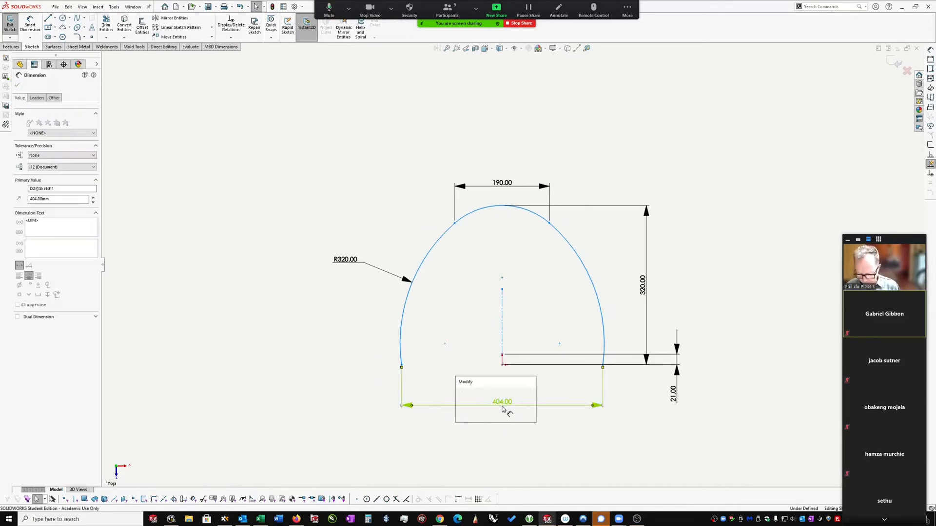
{"action": "type", "text": "41"}
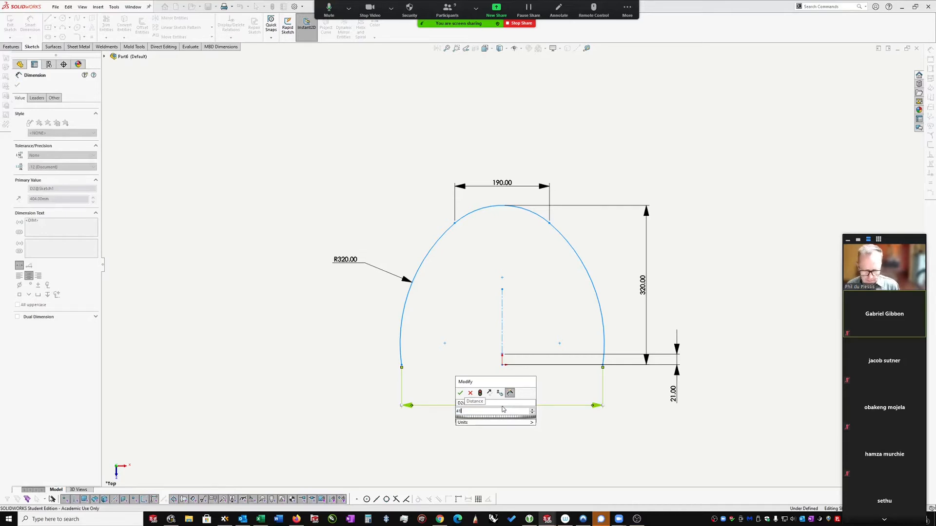
{"action": "type", "text": "0"}
{"action": "key", "text": "Return"}
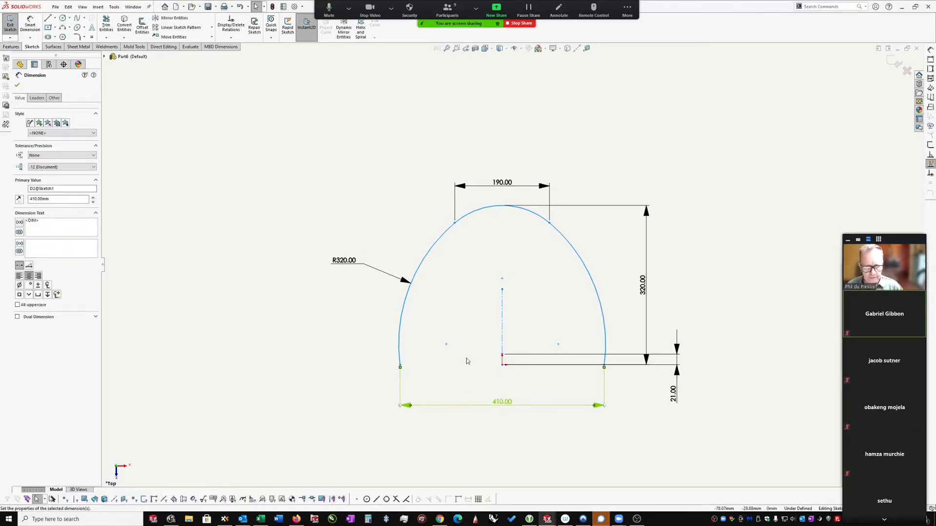
Set the seat outline's overall front-to-back length to 325 mm and exit the sketch.
{"action": "left_click", "coordinate": [648, 291]}
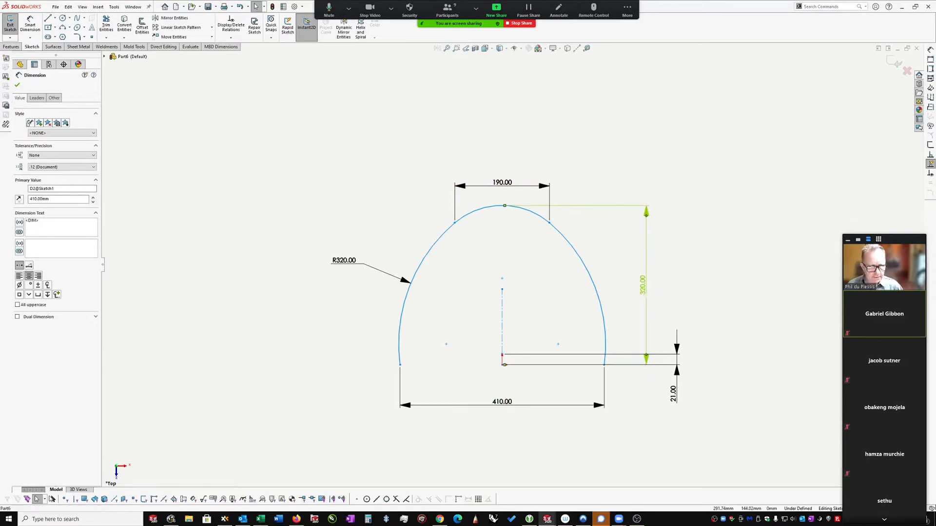
{"action": "double_click", "coordinate": [648, 291]}
{"action": "type", "text": "32"}
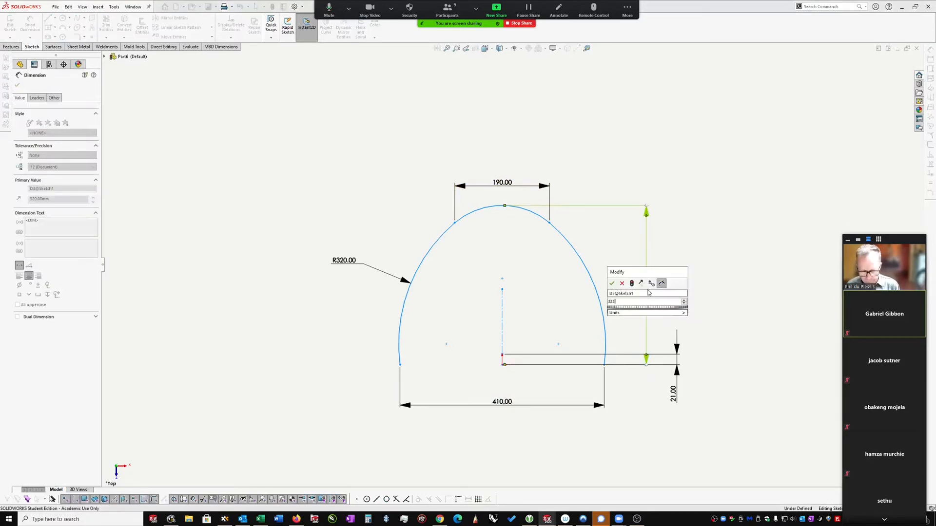
{"action": "type", "text": "5"}
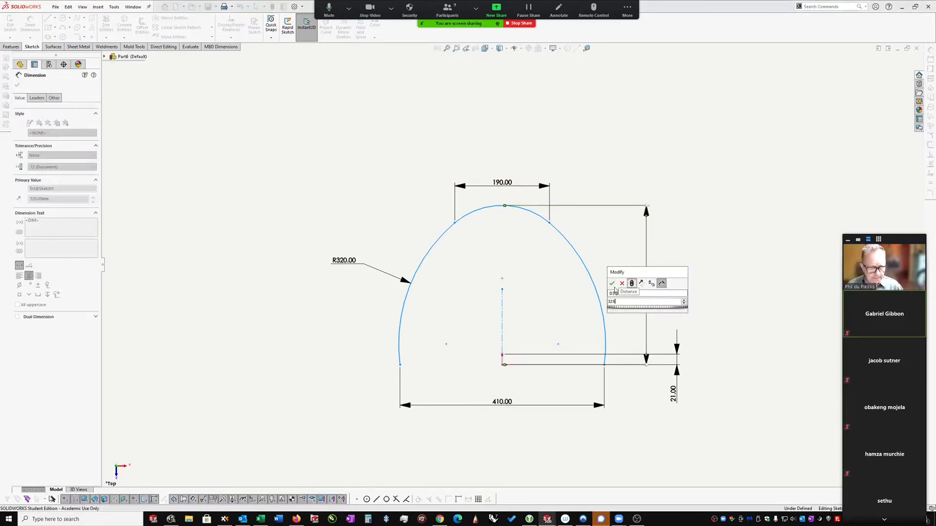
{"action": "left_click", "coordinate": [612, 283]}
{"action": "key", "text": "Escape"}
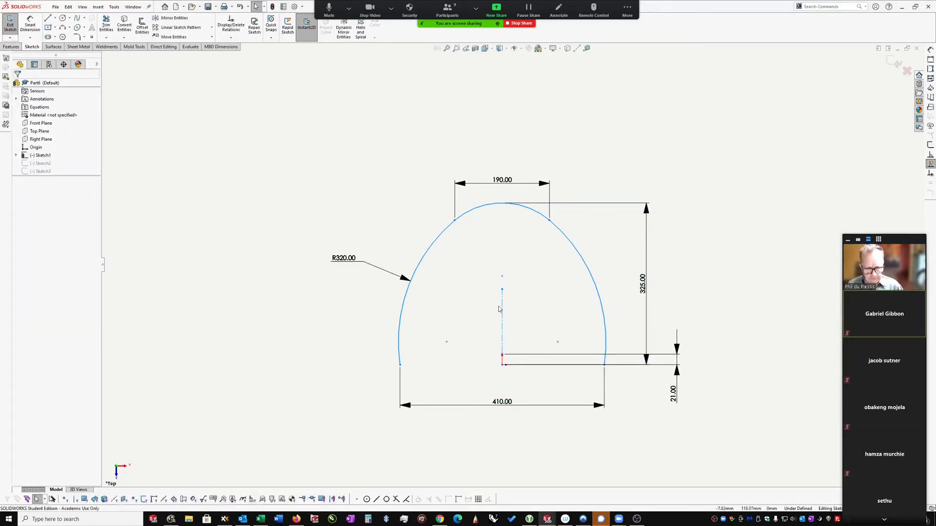
{"action": "left_click", "coordinate": [503, 312]}
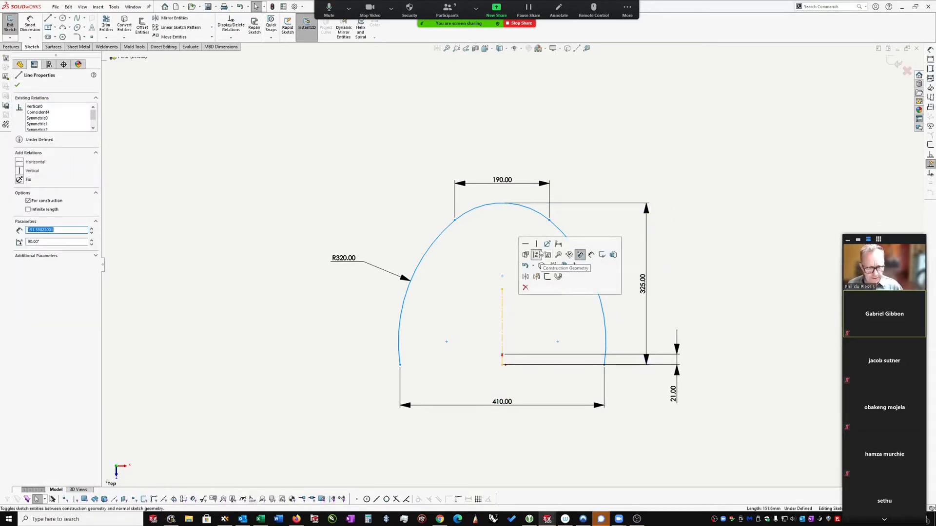
{"action": "left_click", "coordinate": [701, 250]}
{"action": "scroll", "coordinate": [630, 271], "scroll_direction": "up", "scroll_amount": 4}
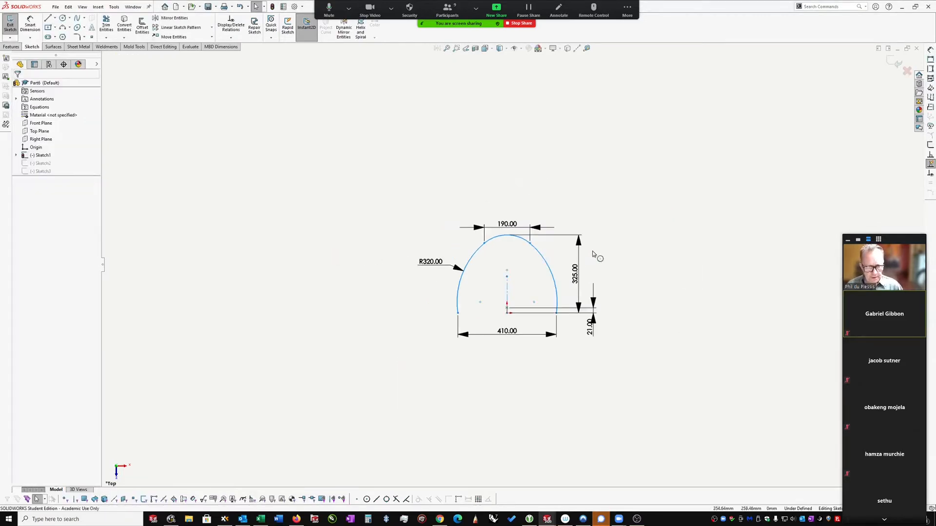
{"action": "scroll", "coordinate": [610, 270], "scroll_direction": "down", "scroll_amount": 2}
{"action": "scroll", "coordinate": [567, 258], "scroll_direction": "down", "scroll_amount": 2}
{"action": "scroll", "coordinate": [457, 224], "scroll_direction": "up", "scroll_amount": 3}
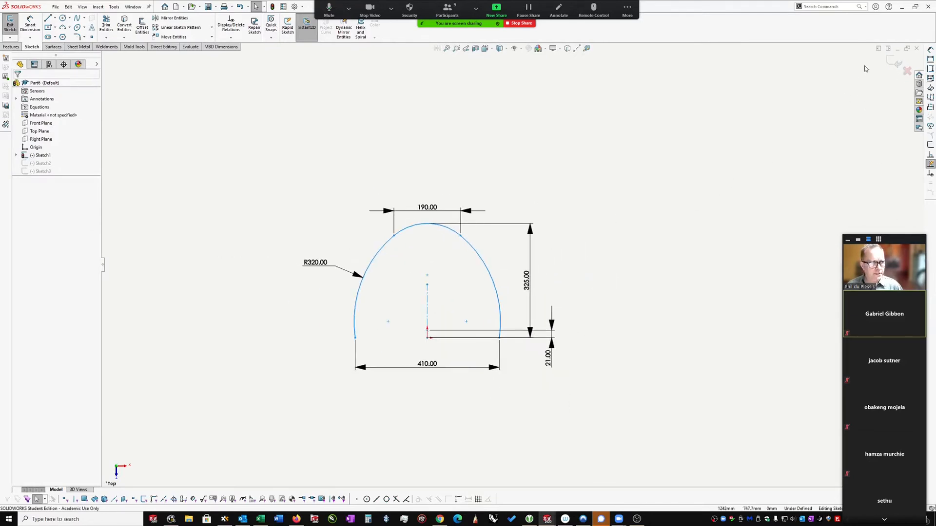
{"action": "left_click", "coordinate": [894, 63]}
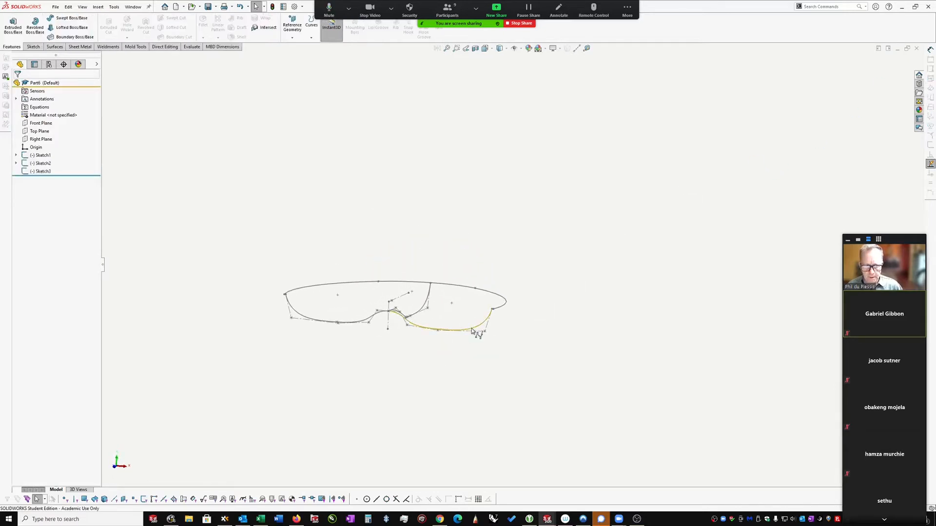
Edit Sketch1 and close the seat outline with a horizontal line between its two open endpoints, then exit the sketch.
{"action": "left_click", "coordinate": [472, 330]}
{"action": "middle_click_drag", "start_coordinate": [572, 284], "coordinate": [513, 308]}
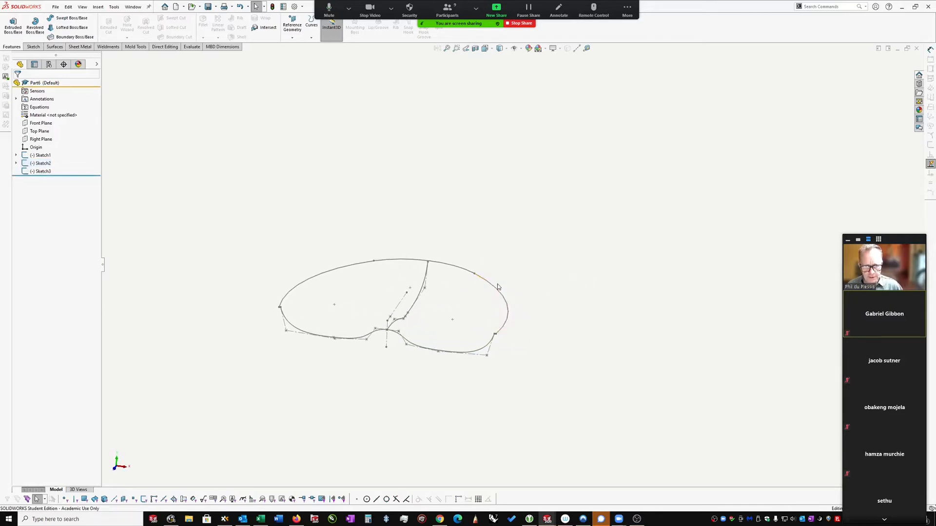
{"action": "left_click", "coordinate": [495, 292]}
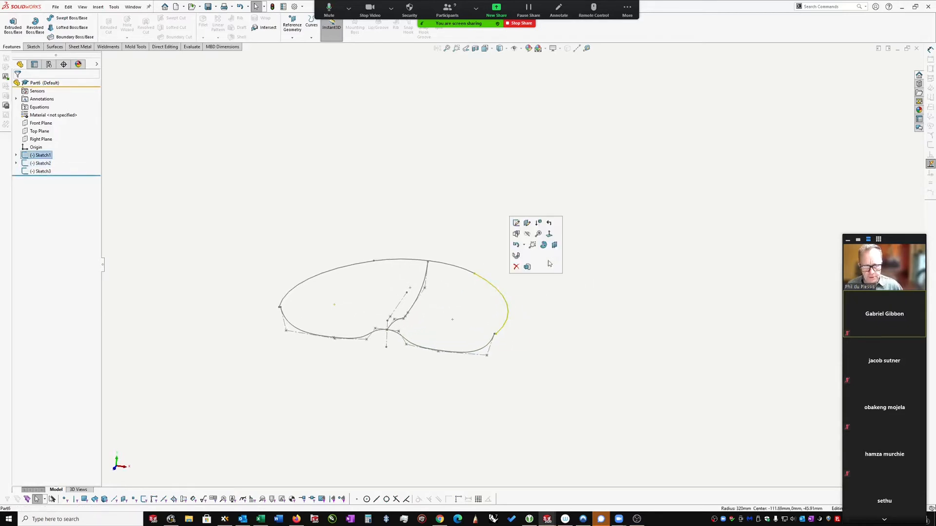
{"action": "left_click", "coordinate": [517, 225]}
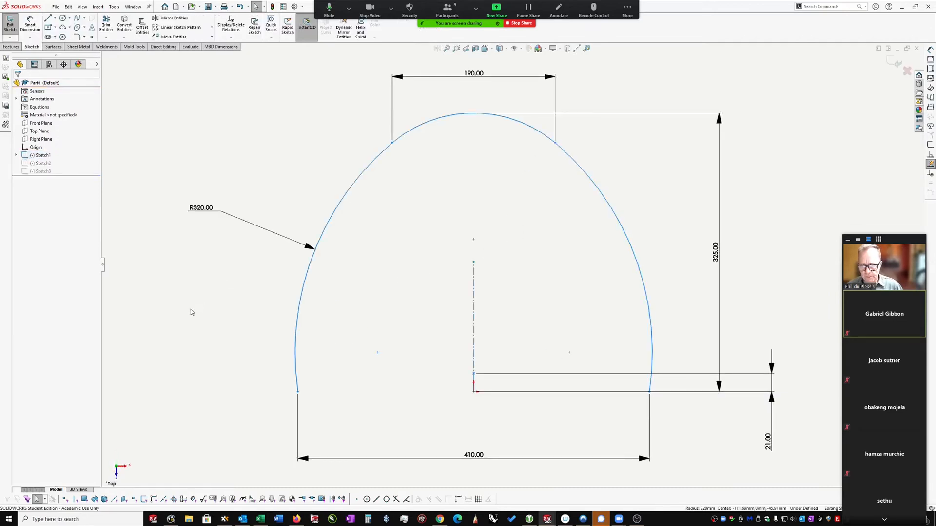
{"action": "key", "text": "s"}
{"action": "left_click", "coordinate": [240, 318]}
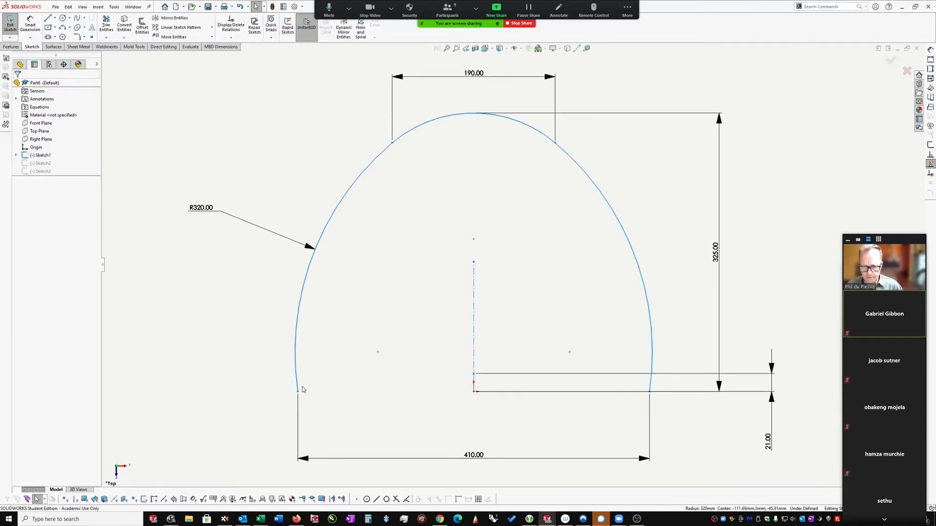
{"action": "left_click", "coordinate": [298, 391]}
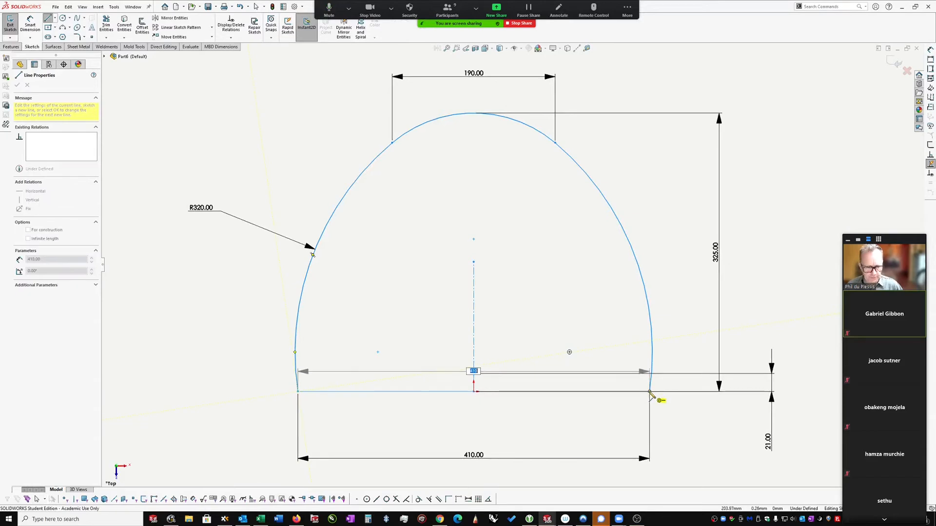
{"action": "left_click", "coordinate": [650, 391]}
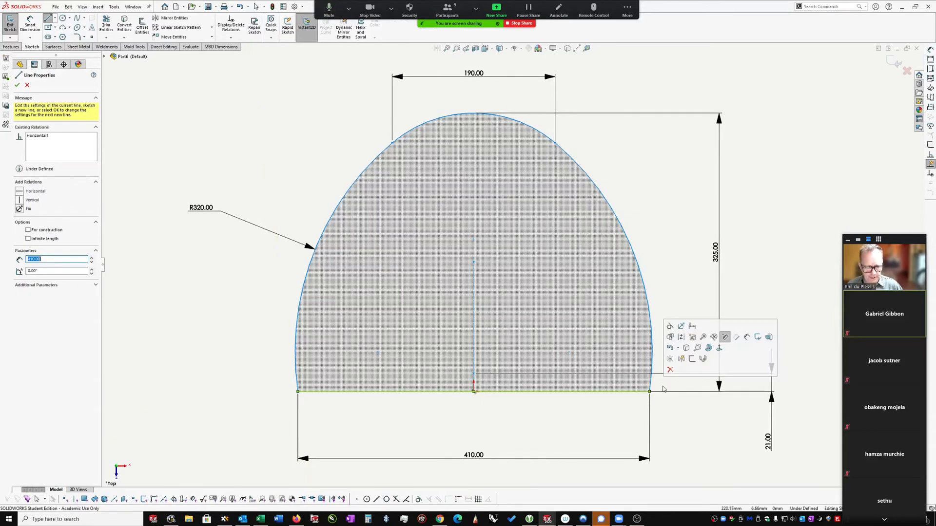
{"action": "left_click", "coordinate": [895, 63]}
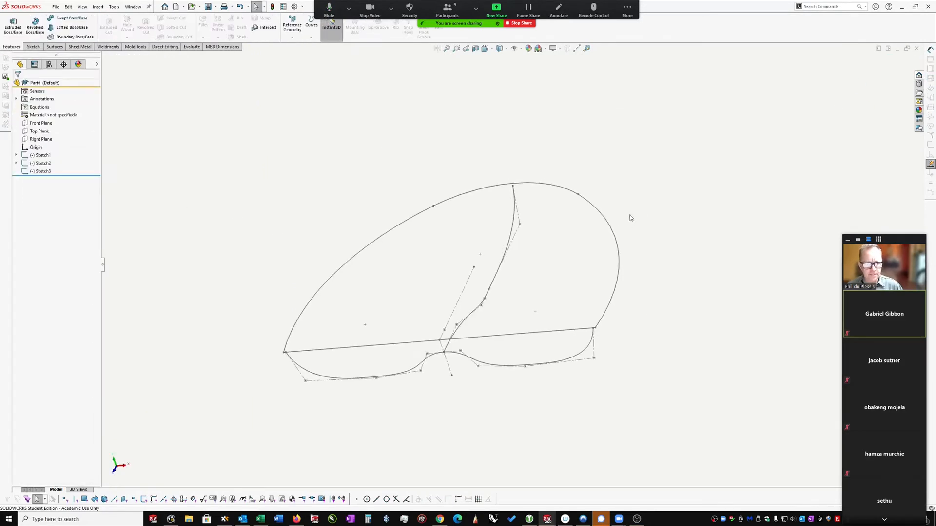
Extrude the closed seat outline of Sketch1 downward into a solid block about 65 mm deep.
{"action": "left_click", "coordinate": [615, 235]}
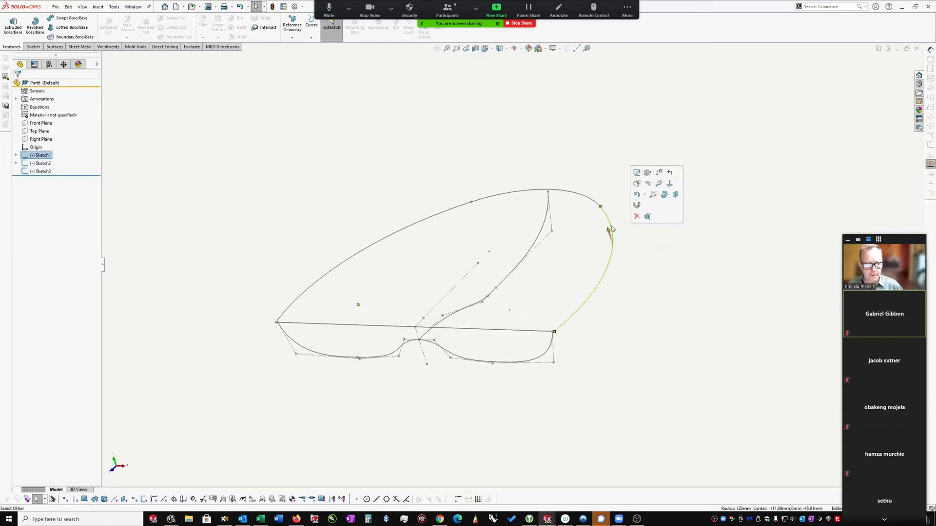
{"action": "mouse_move", "coordinate": [608, 229]}
{"action": "left_mouse_down"}
{"action": "mouse_move", "coordinate": [628, 307]}
{"action": "mouse_move", "coordinate": [645, 291]}
{"action": "mouse_move", "coordinate": [640, 283]}
{"action": "left_mouse_up"}
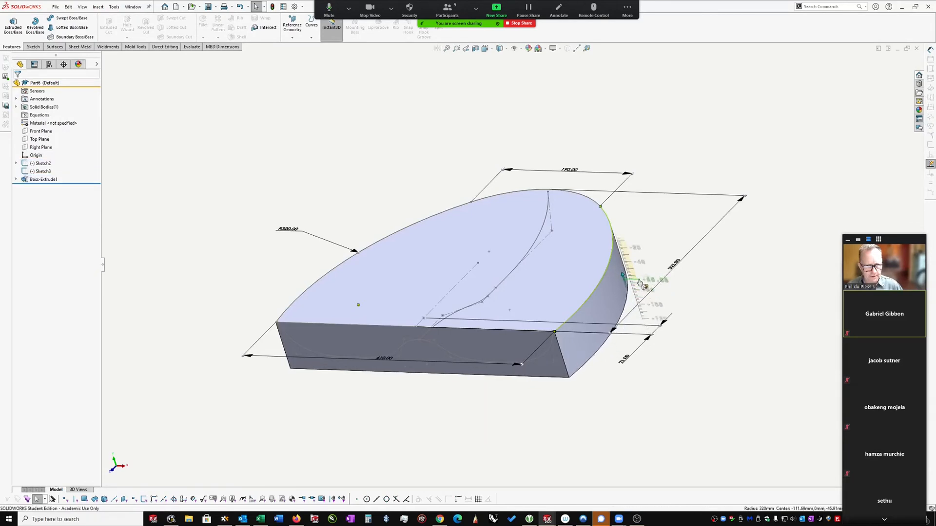
{"action": "left_click", "coordinate": [719, 283]}
{"action": "middle_click_drag", "start_coordinate": [682, 243], "coordinate": [663, 227]}
{"action": "middle_click_drag", "start_coordinate": [477, 310], "coordinate": [460, 328]}
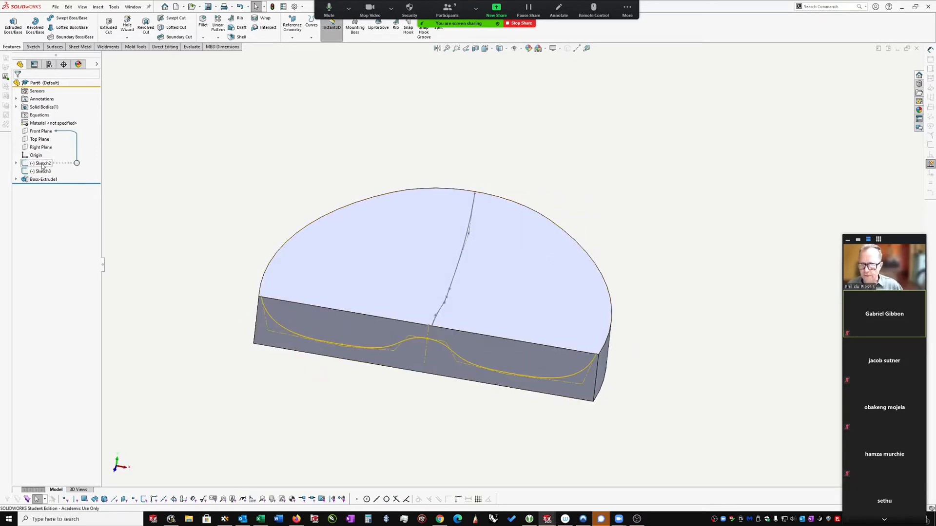
Edit Sketch1 of the extrusion, offset the whole seat outline 5 mm inward, and exit the sketch.
{"action": "left_click", "coordinate": [521, 229]}
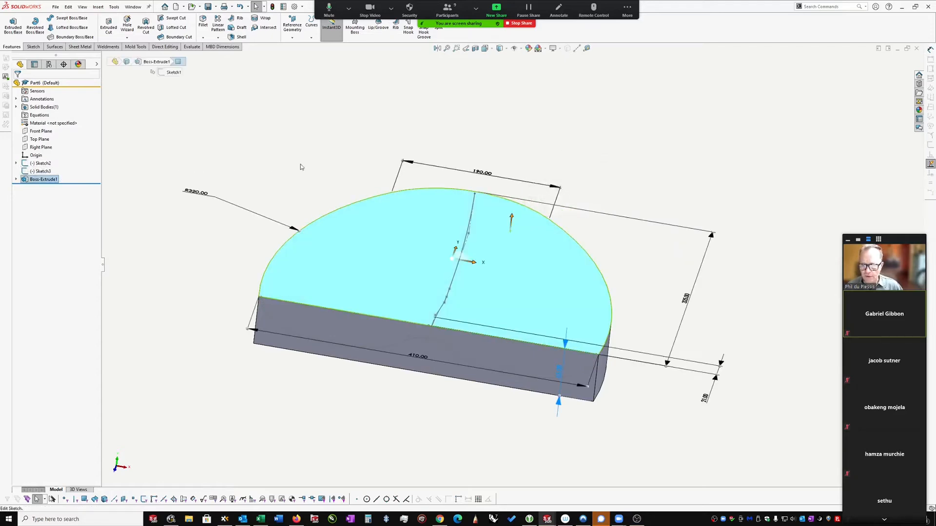
{"action": "left_click", "coordinate": [39, 164]}
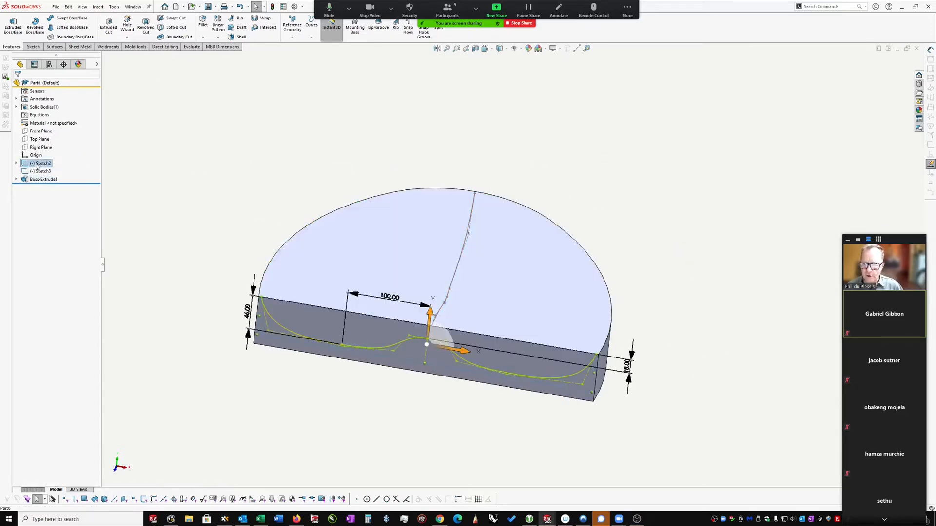
{"action": "left_click", "coordinate": [180, 193]}
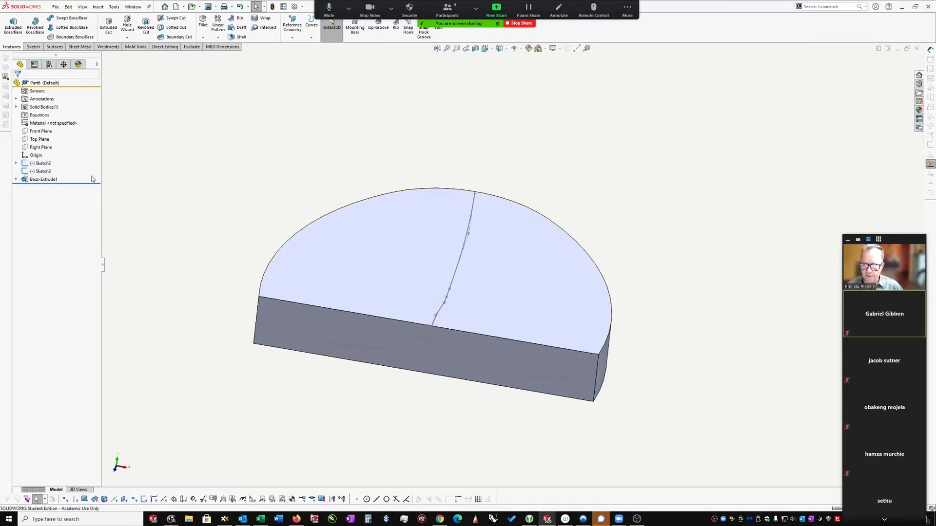
{"action": "left_click", "coordinate": [16, 179]}
{"action": "left_click", "coordinate": [42, 179]}
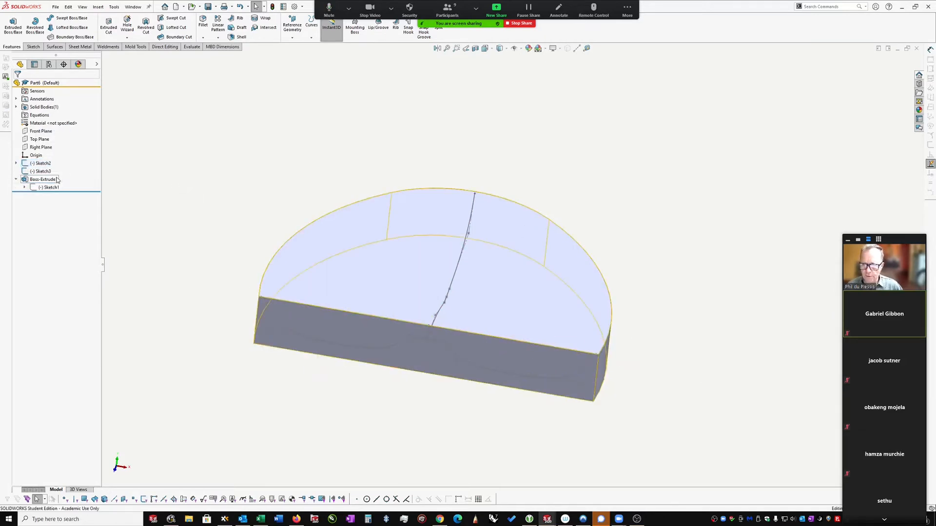
{"action": "left_click", "coordinate": [432, 228]}
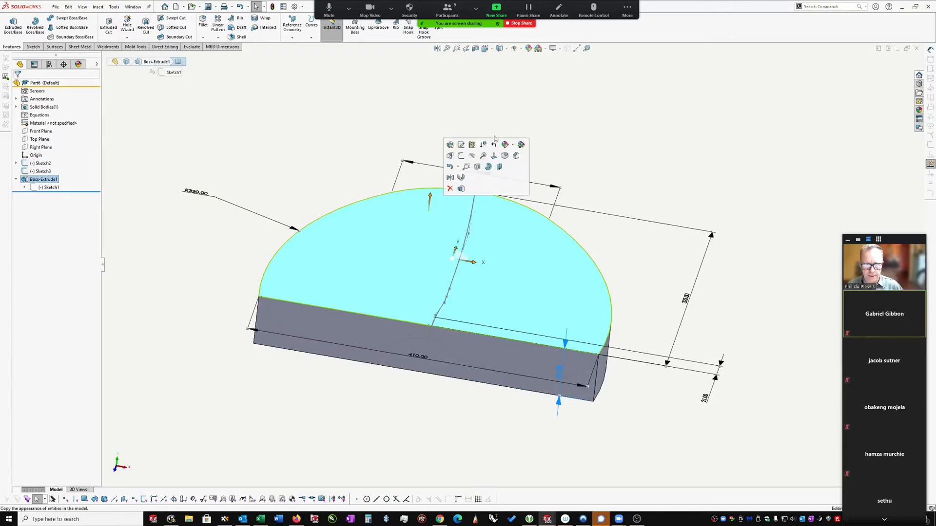
{"action": "left_click", "coordinate": [460, 145]}
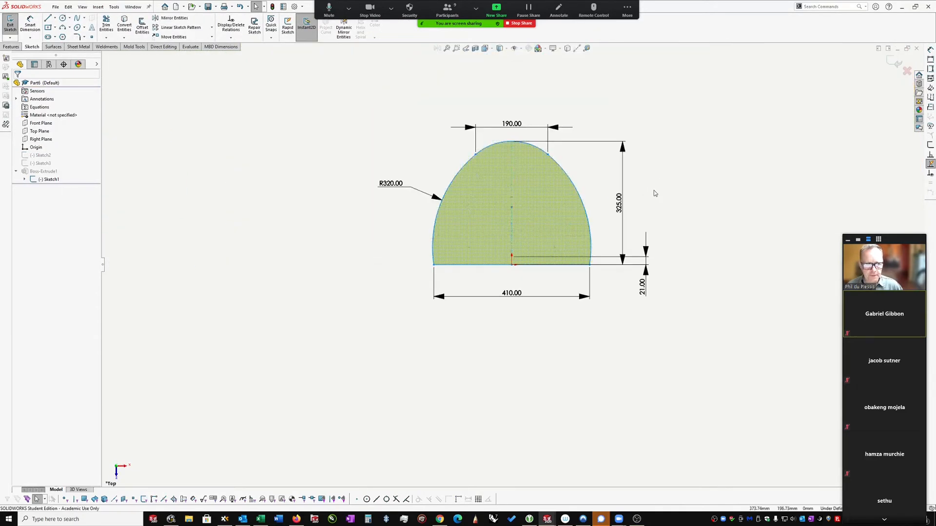
{"action": "right_click_drag", "start_coordinate": [653, 190], "coordinate": [688, 218]}
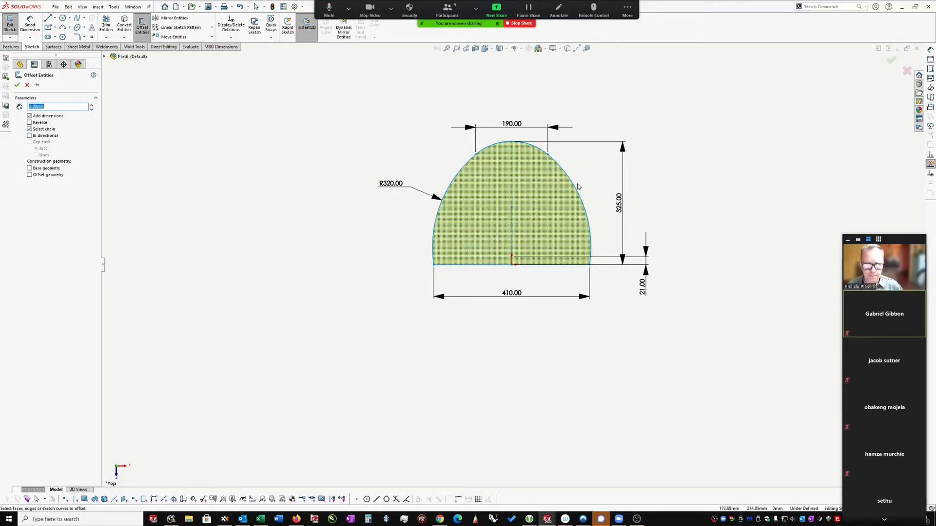
{"action": "scroll", "coordinate": [560, 197], "scroll_direction": "down", "scroll_amount": 2}
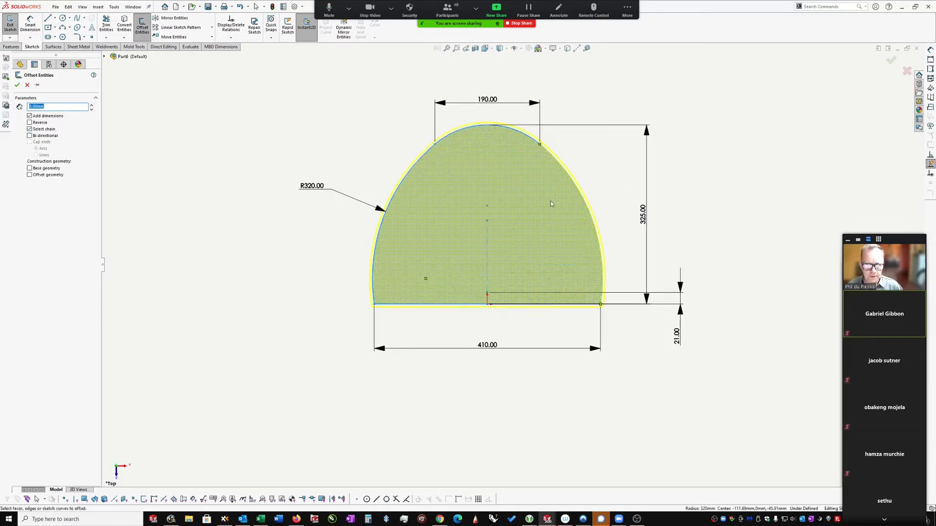
{"action": "left_click", "coordinate": [583, 201]}
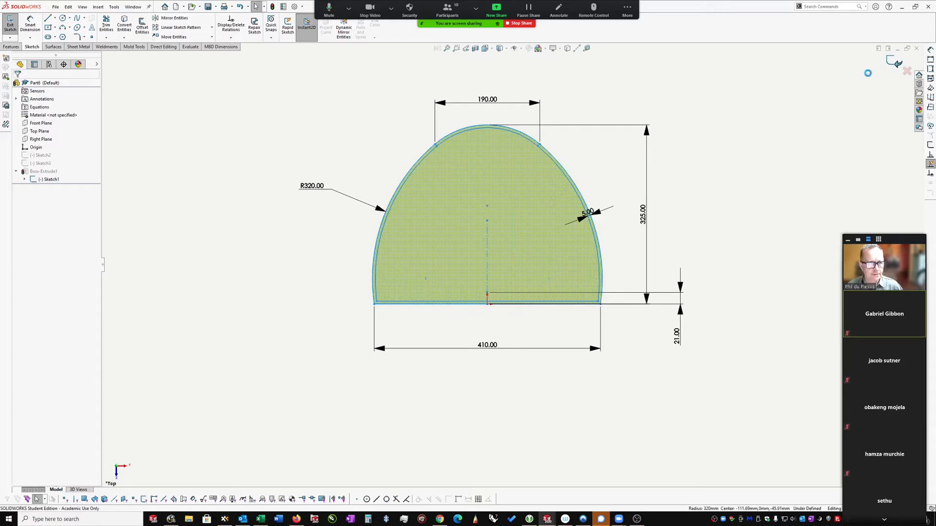
{"action": "left_click", "coordinate": [895, 60]}
{"action": "scroll", "coordinate": [584, 216], "scroll_direction": "down", "scroll_amount": 2}
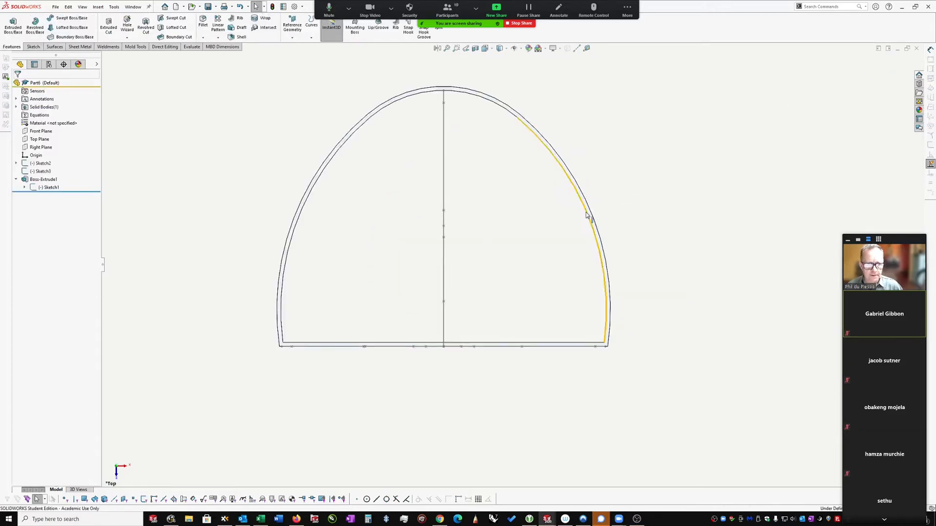
{"action": "left_click", "coordinate": [587, 215]}
{"action": "middle_click_drag", "start_coordinate": [626, 199], "coordinate": [605, 237]}
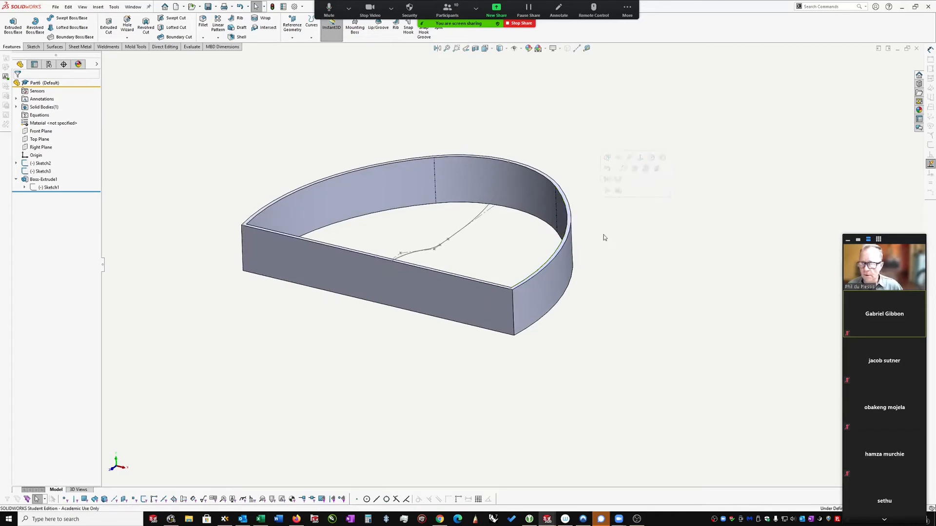
{"action": "left_click", "coordinate": [44, 188]}
{"action": "left_click", "coordinate": [52, 159]}
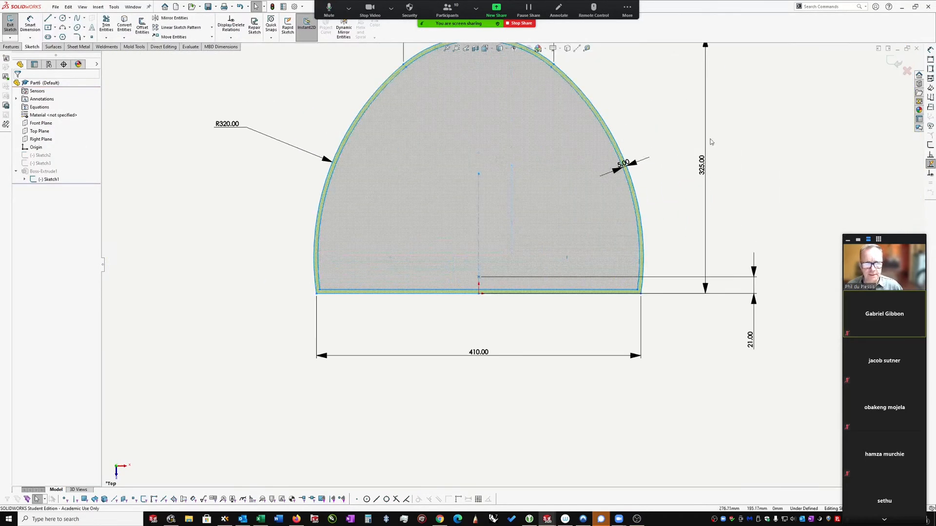
{"action": "left_click", "coordinate": [897, 61]}
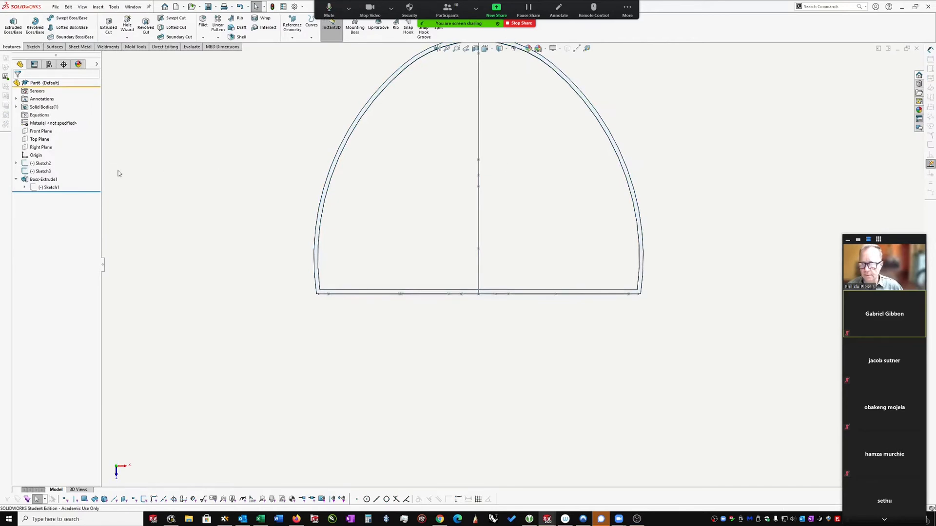
Edit Boss-Extrude1 and select both the inner region and the 5 mm border region of Sketch1 as its contours.
{"action": "left_click", "coordinate": [48, 179]}
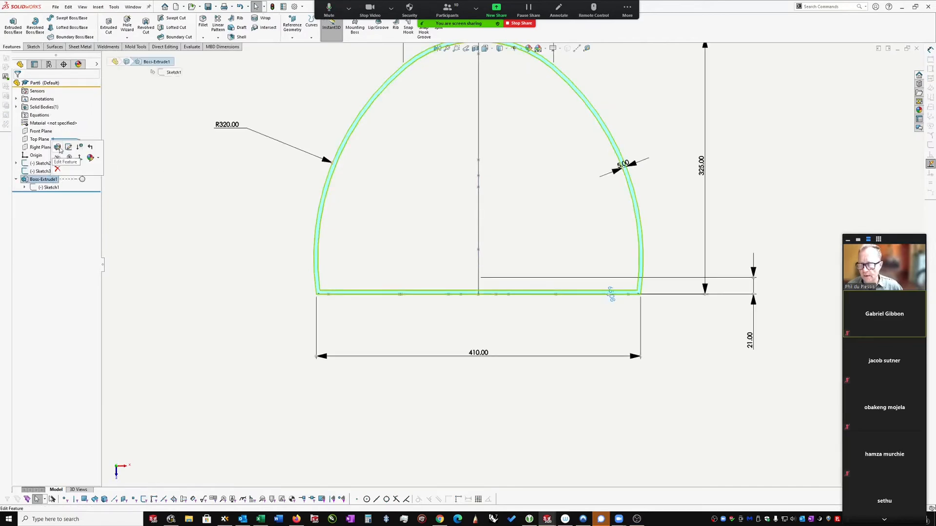
{"action": "left_click", "coordinate": [58, 147]}
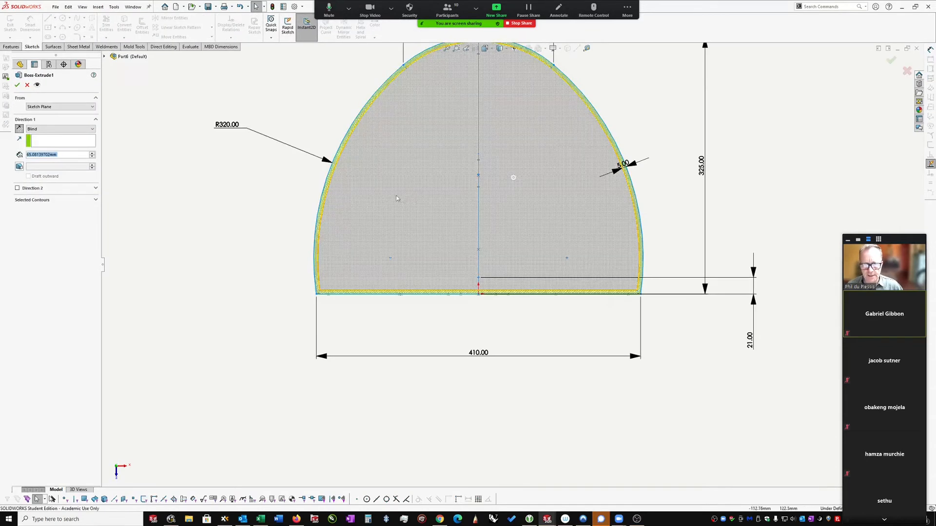
{"action": "left_click", "coordinate": [96, 199]}
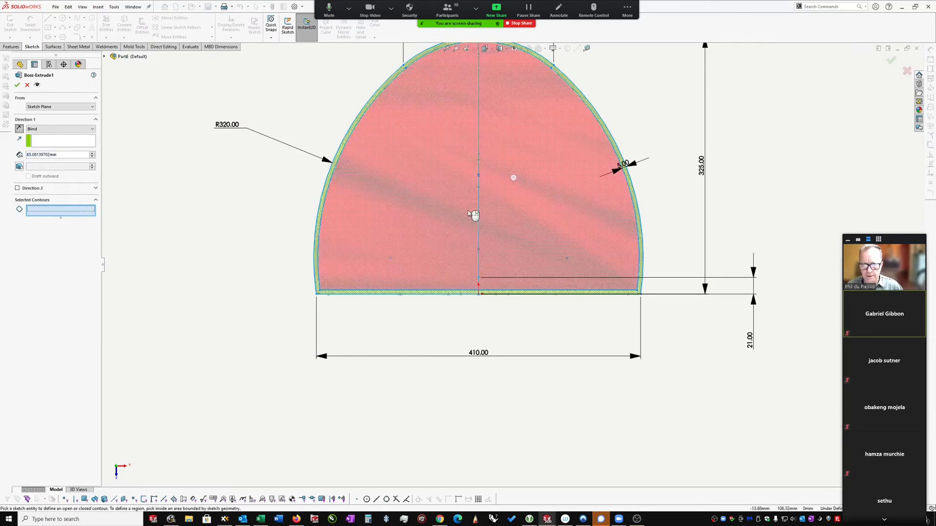
{"action": "left_click", "coordinate": [475, 215]}
{"action": "scroll", "coordinate": [341, 200], "scroll_direction": "down", "scroll_amount": 5}
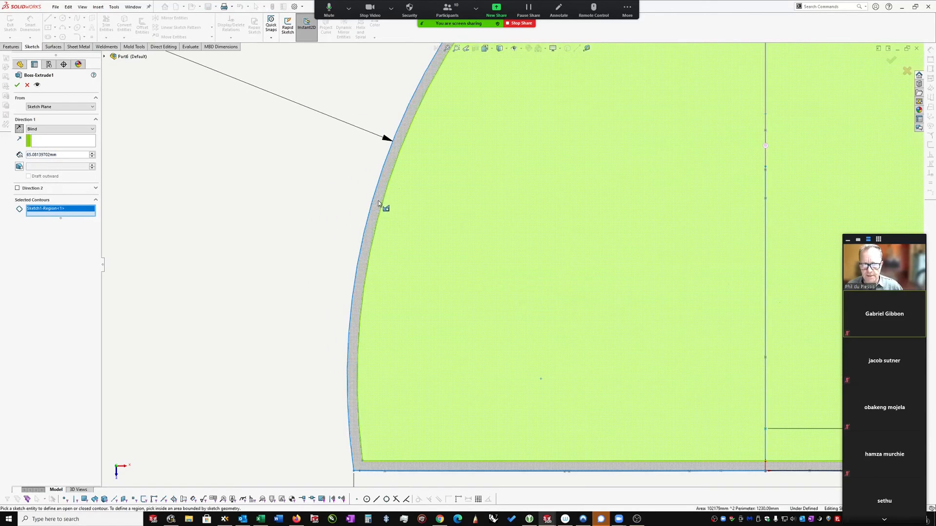
{"action": "left_click", "coordinate": [378, 204]}
{"action": "scroll", "coordinate": [382, 205], "scroll_direction": "up", "scroll_amount": 6}
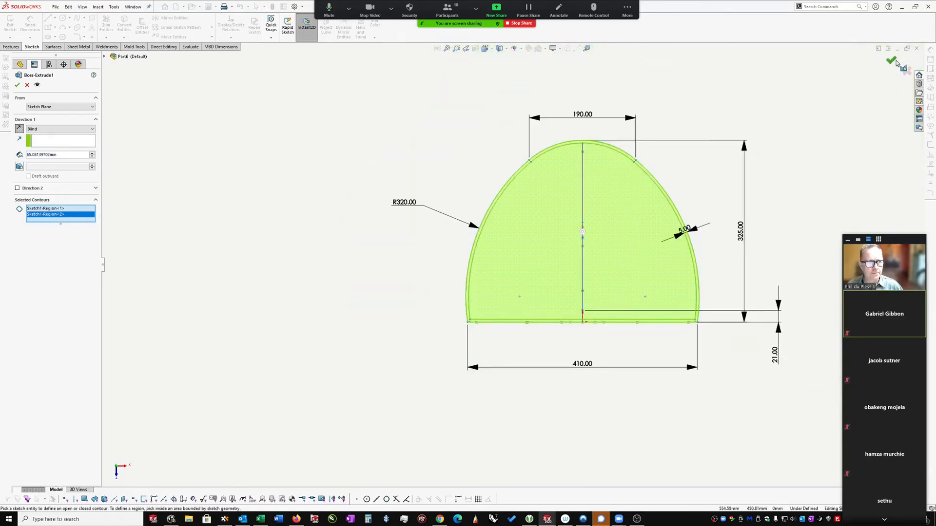
{"action": "left_click", "coordinate": [892, 60]}
Create a blind extruded cut 45 mm deep from Sketch1, using only the region inside the offset outline.
{"action": "scroll", "coordinate": [245, 139], "scroll_direction": "down", "scroll_amount": 2}
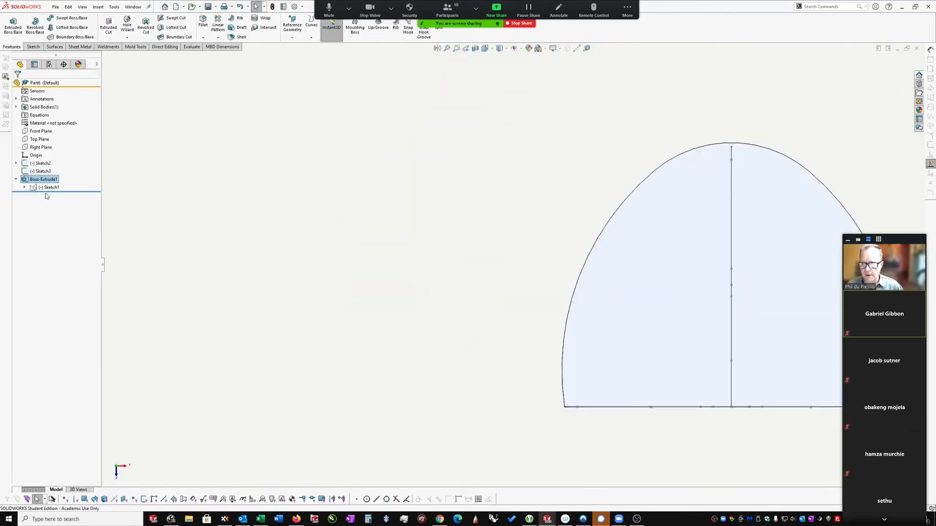
{"action": "left_click", "coordinate": [46, 188]}
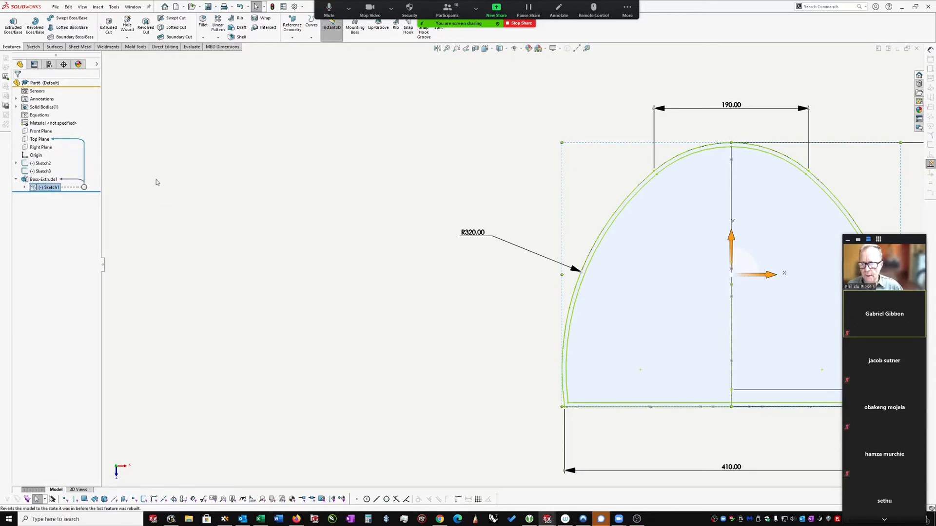
{"action": "key", "text": "s"}
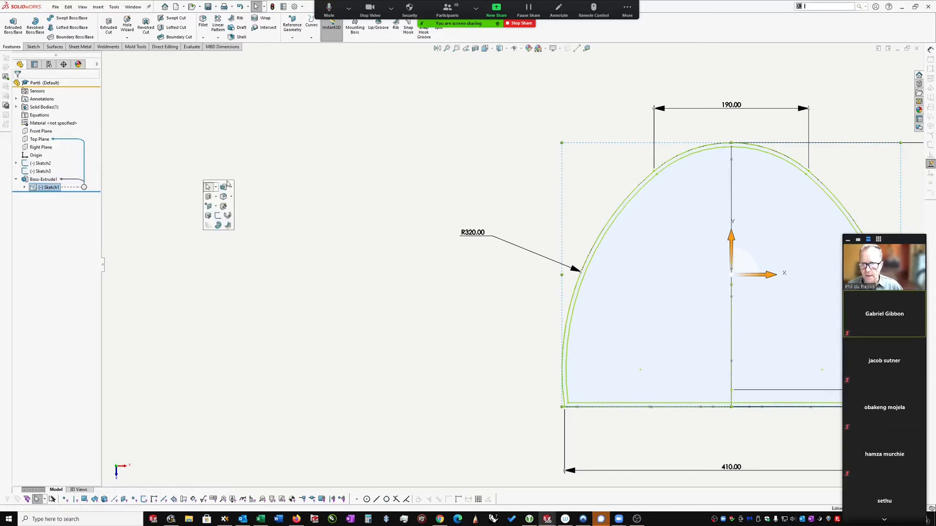
{"action": "left_click", "coordinate": [208, 201]}
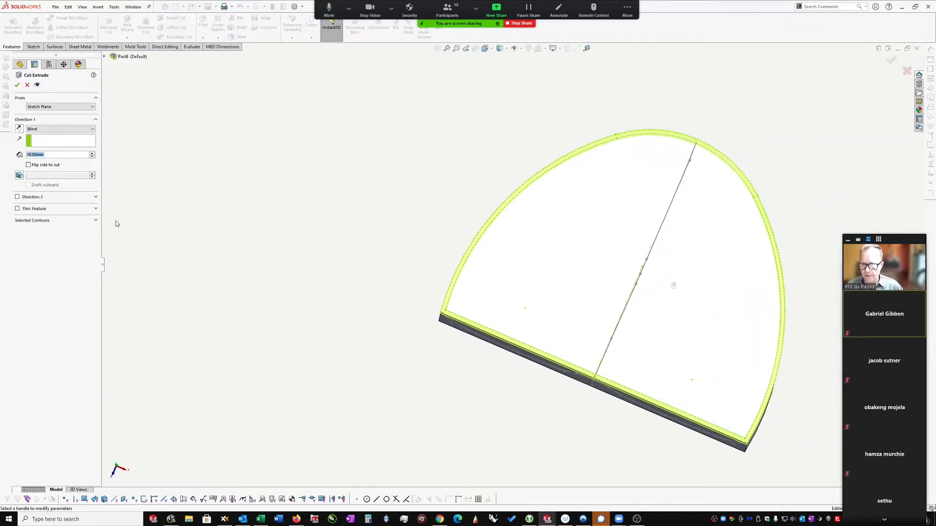
{"action": "left_click", "coordinate": [96, 222]}
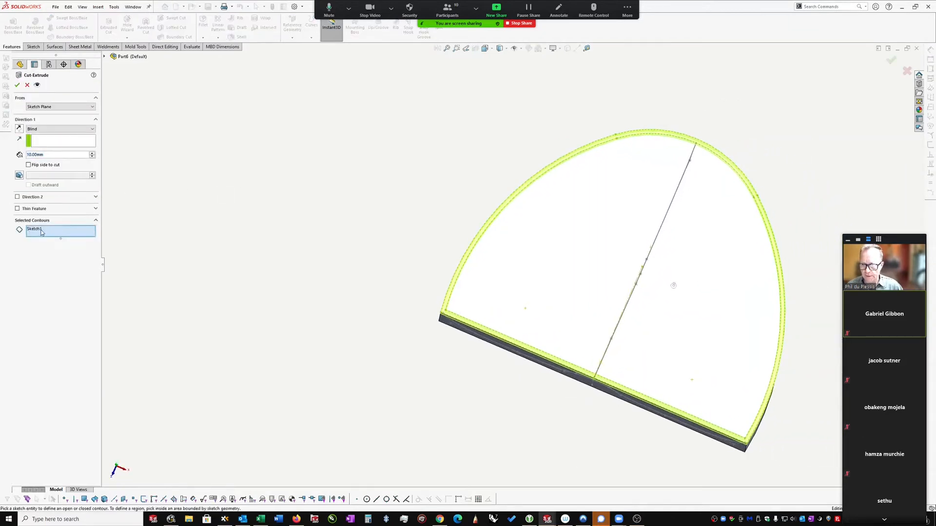
{"action": "left_click", "coordinate": [40, 231]}
{"action": "key", "text": "Delete"}
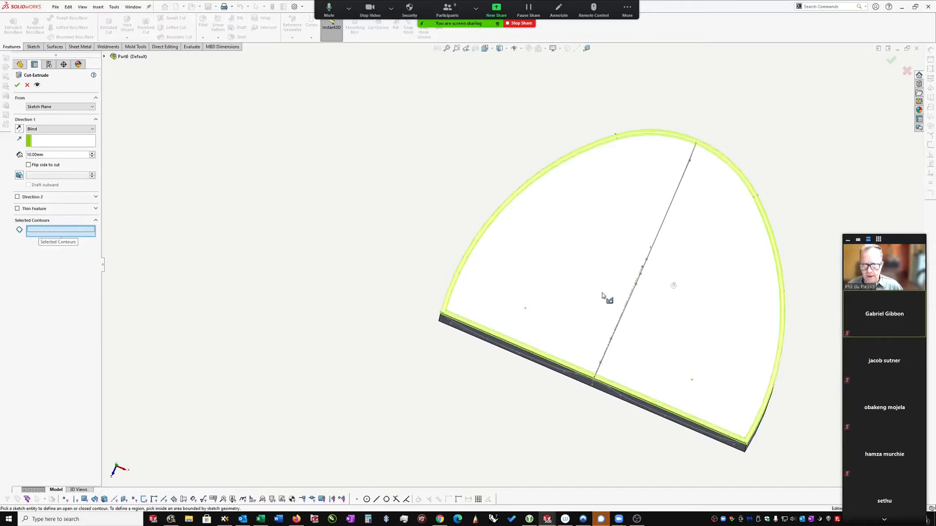
{"action": "left_click", "coordinate": [591, 271]}
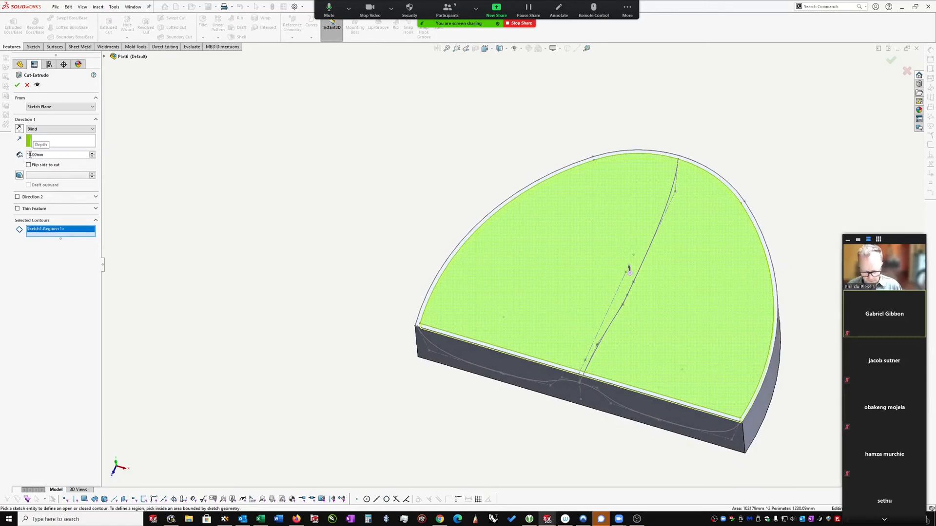
{"action": "type", "text": "="}
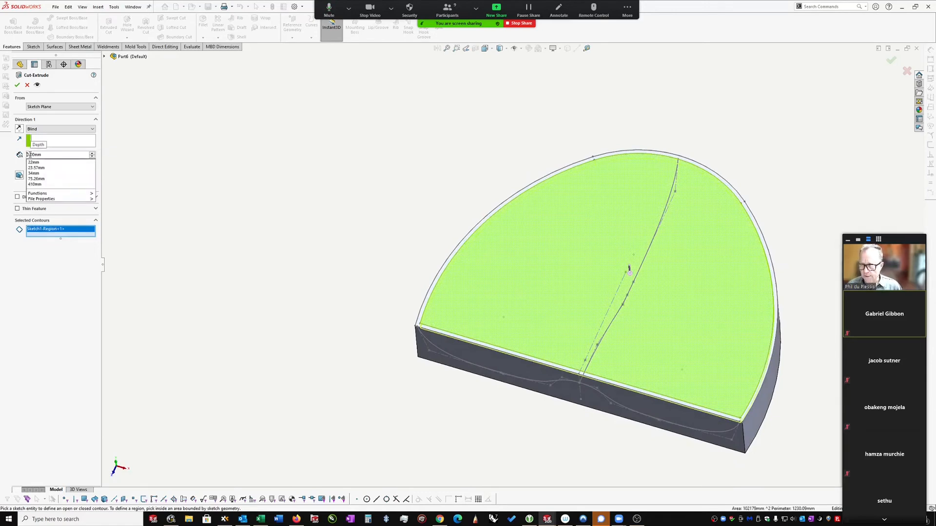
{"action": "type", "text": "45"}
{"action": "key", "text": "Return"}
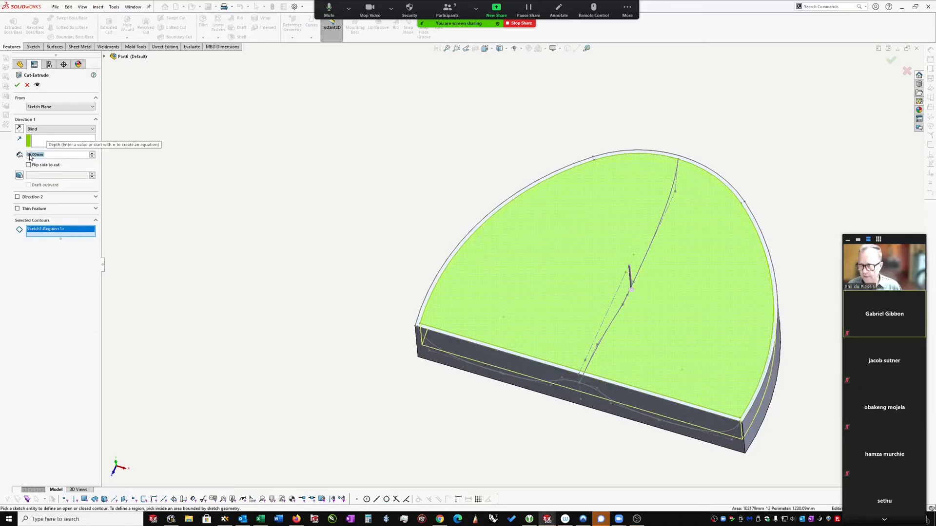
{"action": "left_click", "coordinate": [17, 86]}
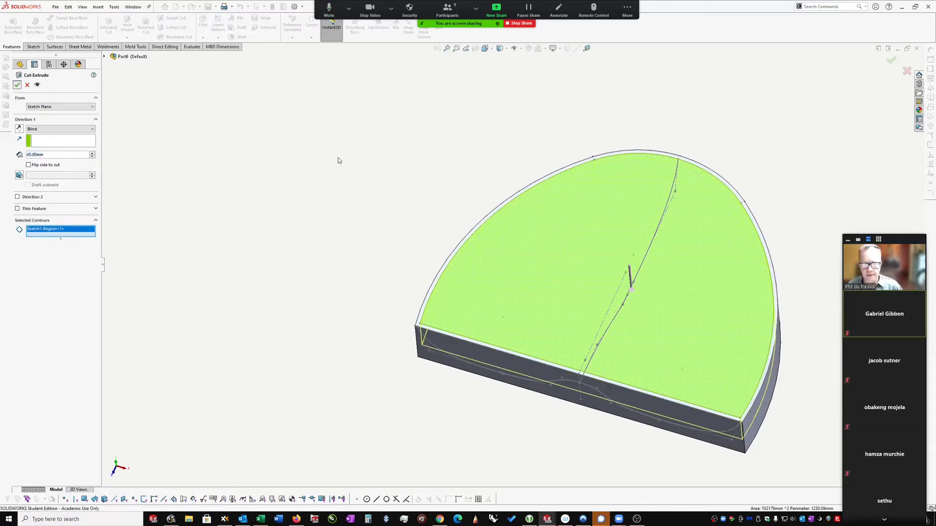
Edit Sketch1 of the seat extrusion and delete the inner offset line parallel to the straight front edge.
{"action": "left_click", "coordinate": [48, 187]}
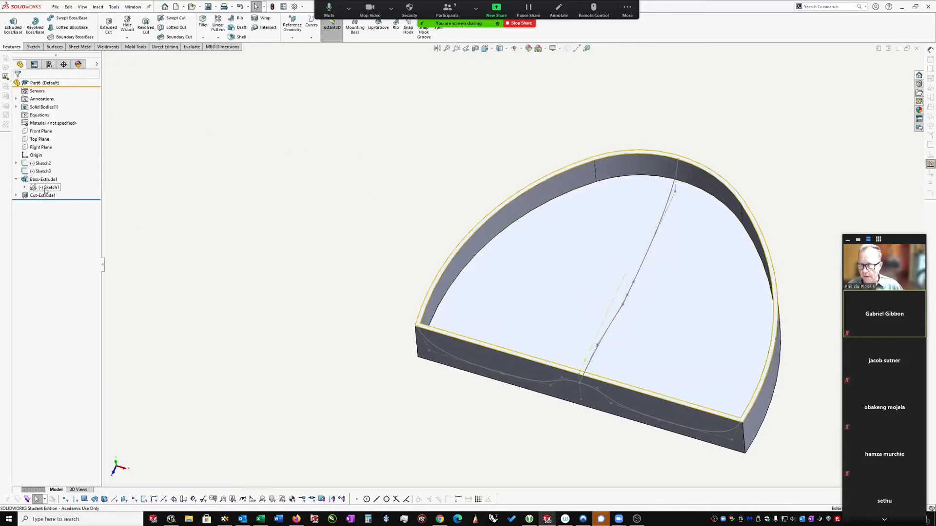
{"action": "left_click", "coordinate": [51, 156]}
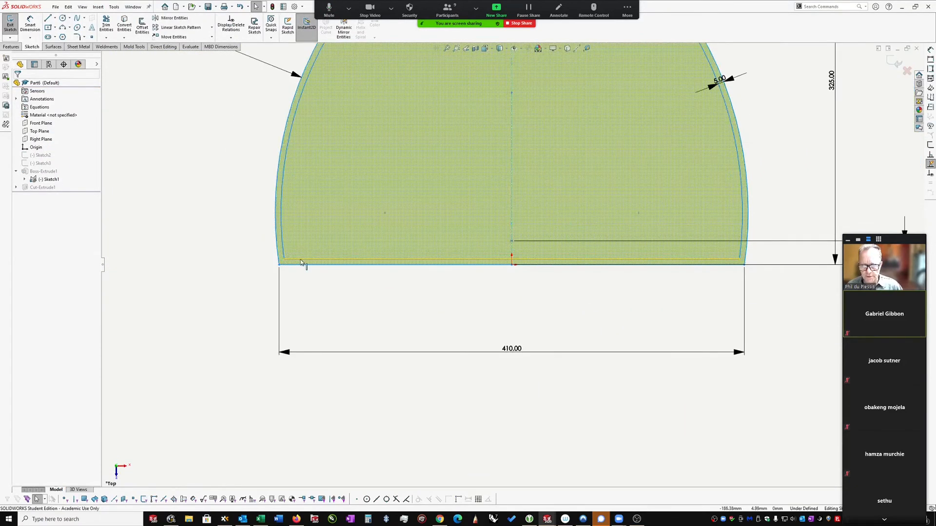
{"action": "left_click", "coordinate": [300, 260]}
{"action": "key", "text": "Delete"}
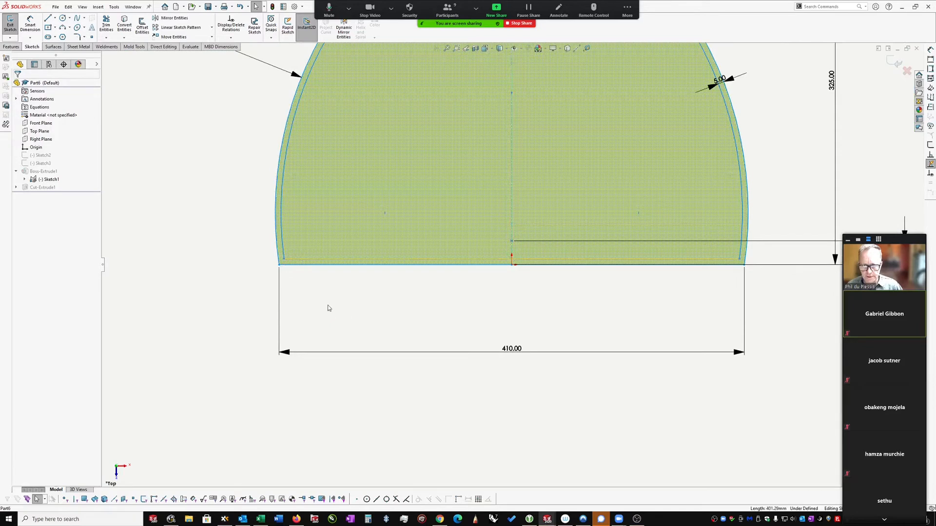
Extend both open ends of the inner offset curve to the outline's straight front edge and exit the sketch.
{"action": "key", "text": "s"}
{"action": "left_click", "coordinate": [380, 317]}
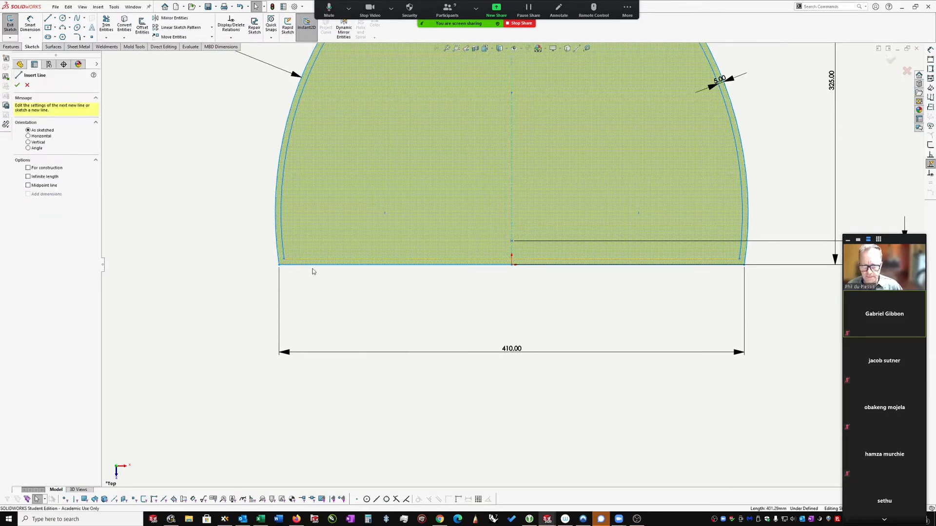
{"action": "key", "text": "Escape"}
{"action": "right_click_drag", "start_coordinate": [365, 300], "coordinate": [342, 324]}
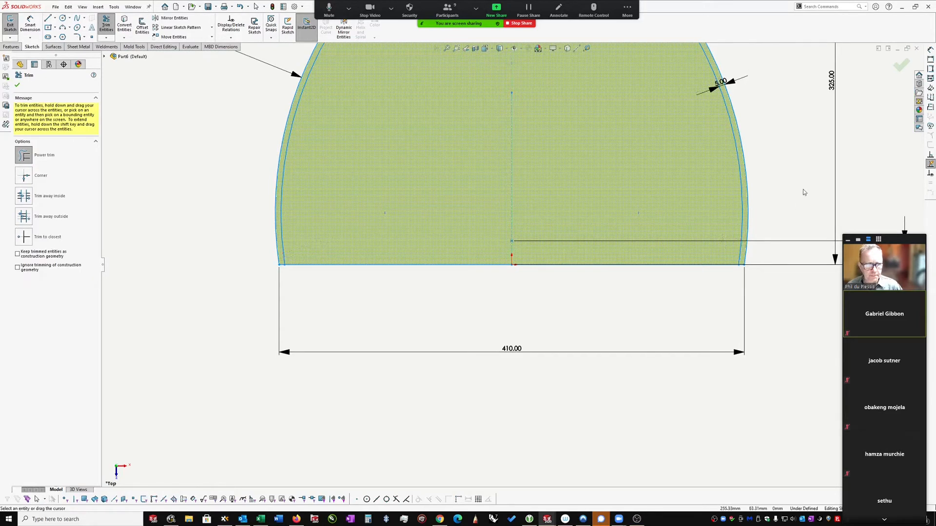
{"action": "left_click", "coordinate": [901, 69]}
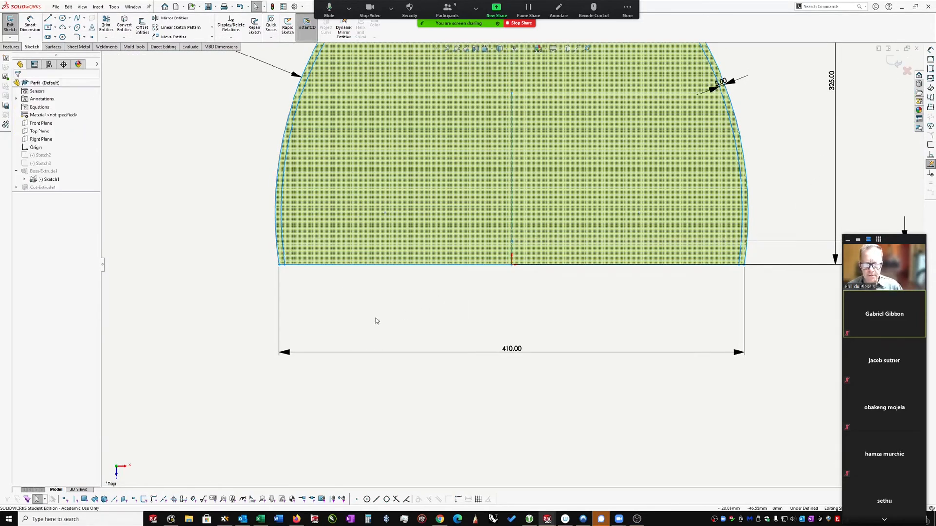
{"action": "left_click", "coordinate": [894, 64]}
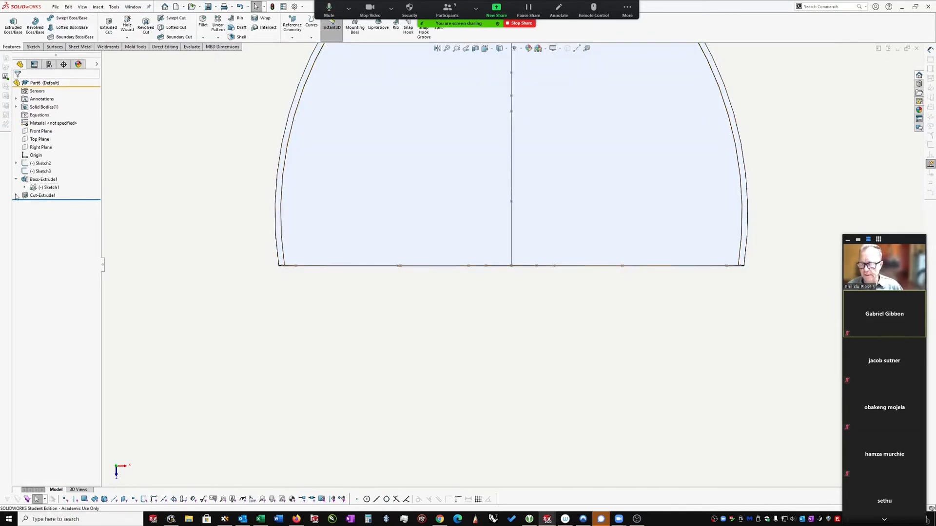
Fillet the curved edge between the hollow's floor and side wall with a symmetric 43 mm radius.
{"action": "scroll", "coordinate": [489, 296], "scroll_direction": "up", "scroll_amount": 2}
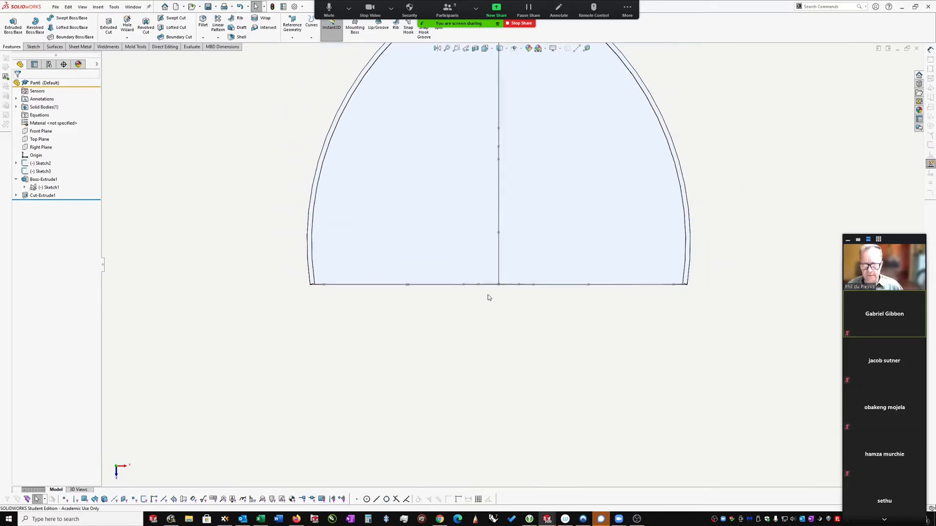
{"action": "middle_click_drag", "start_coordinate": [458, 301], "coordinate": [303, 238]}
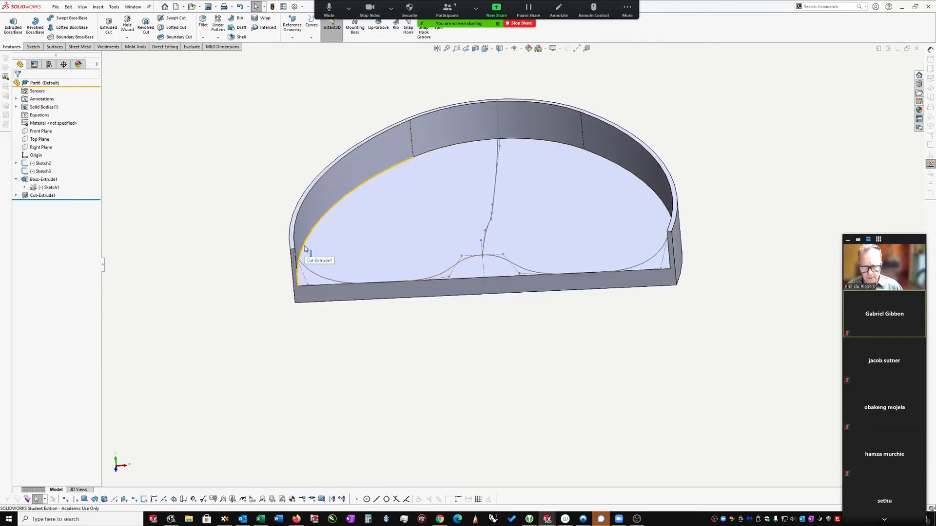
{"action": "left_click", "coordinate": [304, 246]}
{"action": "left_click", "coordinate": [371, 191]}
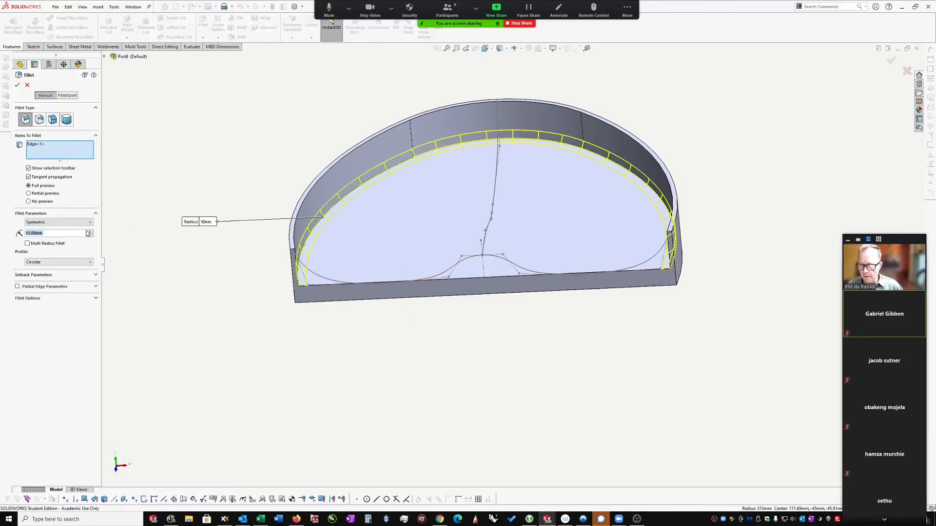
{"action": "left_click", "coordinate": [91, 232]}
{"action": "left_click", "coordinate": [91, 233]}
{"action": "left_click", "coordinate": [91, 233]}
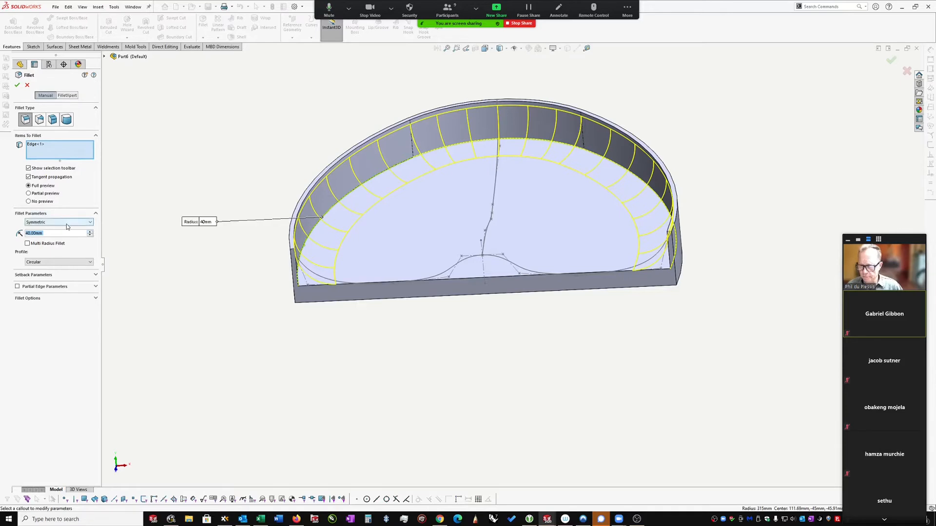
{"action": "type", "text": "43"}
{"action": "key", "text": "Return"}
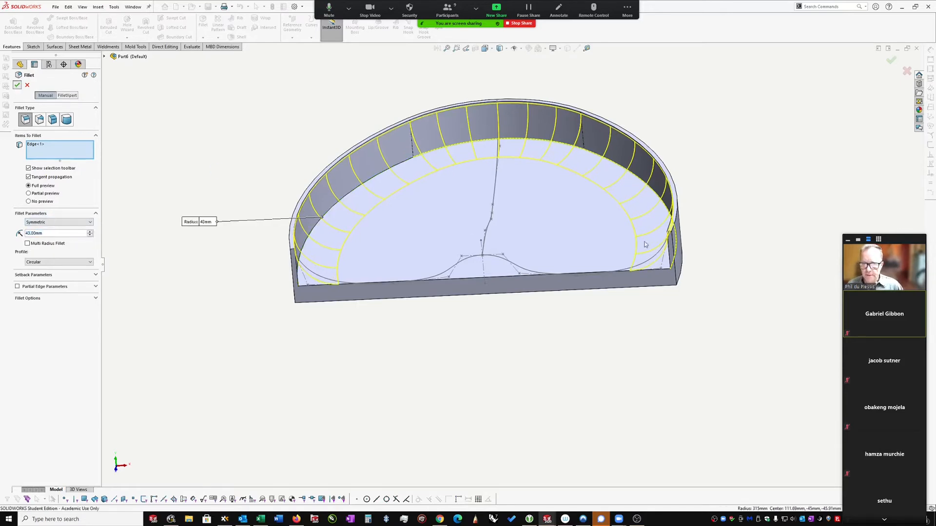
{"action": "left_click", "coordinate": [17, 85]}
Edit Sketch2 and draw a horizontal line below the central hump, joined to the splines by vertical lines about 11 mm long.
{"action": "middle_click_drag", "start_coordinate": [732, 203], "coordinate": [467, 270]}
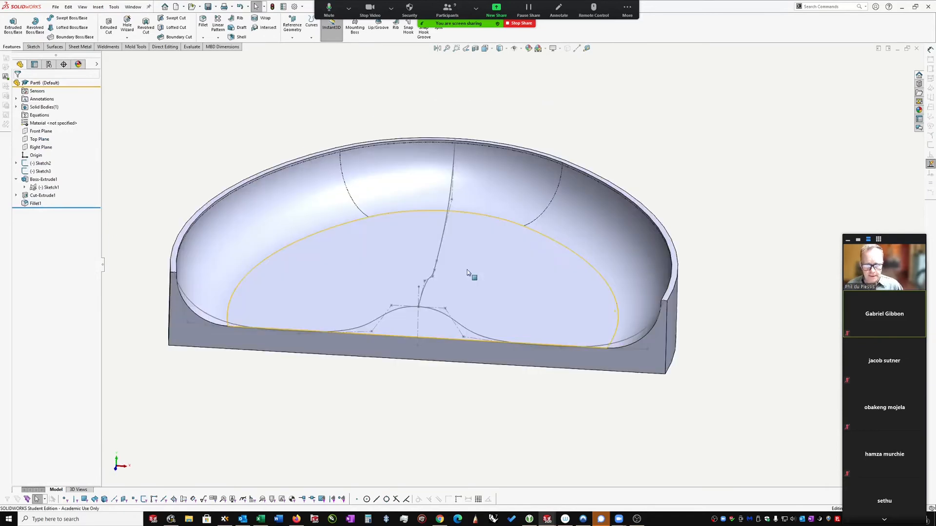
{"action": "left_click", "coordinate": [433, 310]}
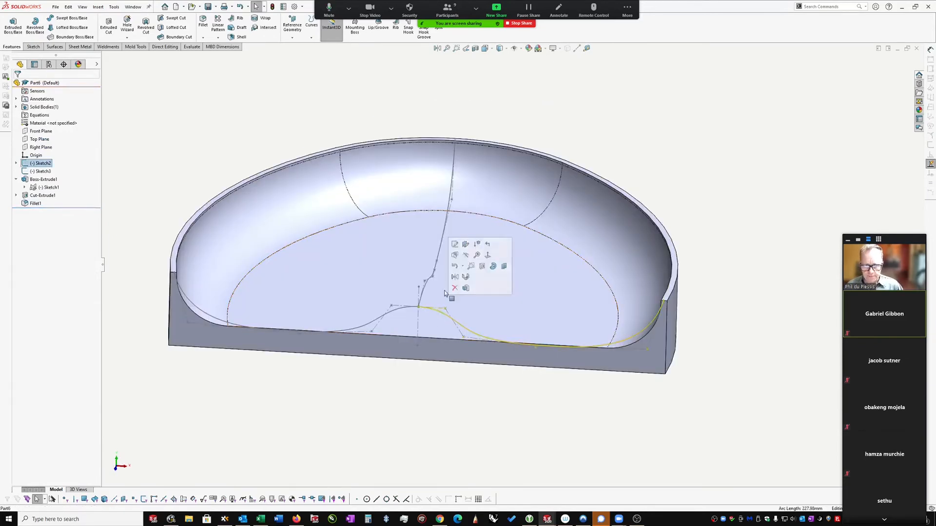
{"action": "left_click", "coordinate": [454, 243]}
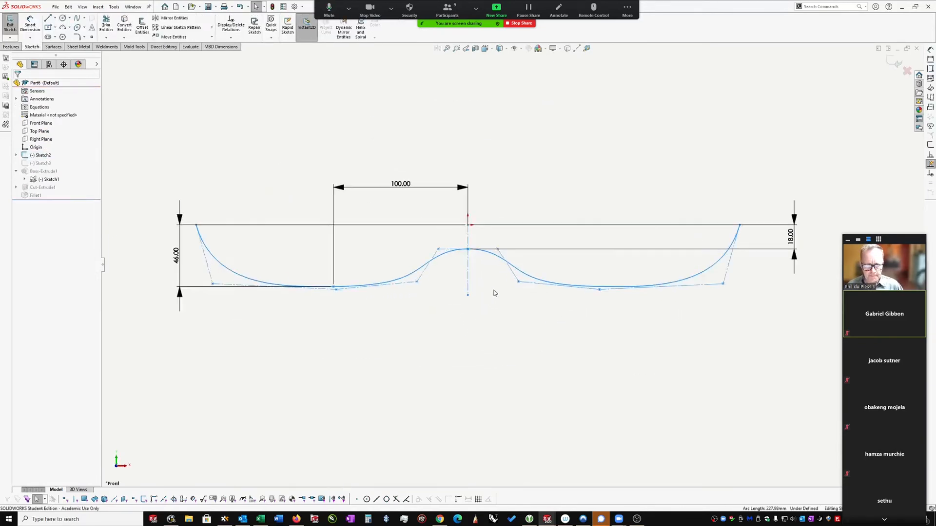
{"action": "key", "text": "s"}
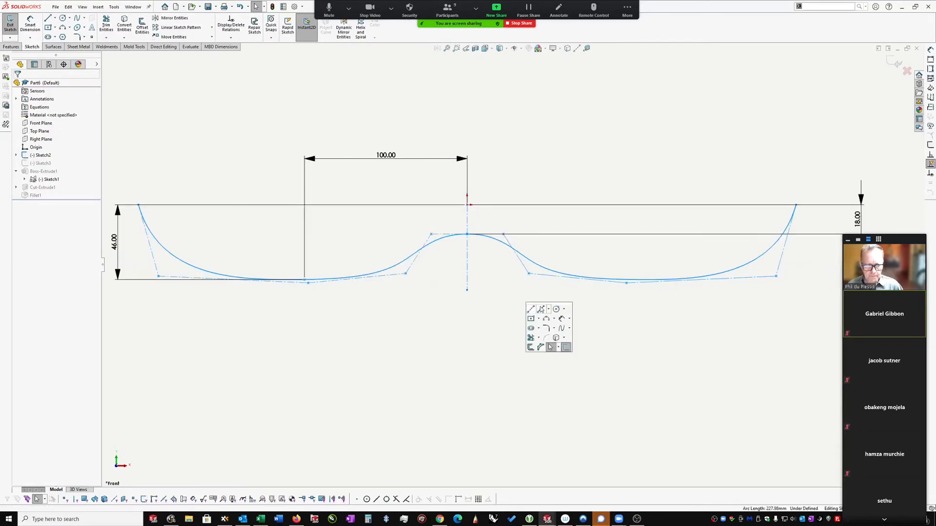
{"action": "left_click", "coordinate": [541, 310]}
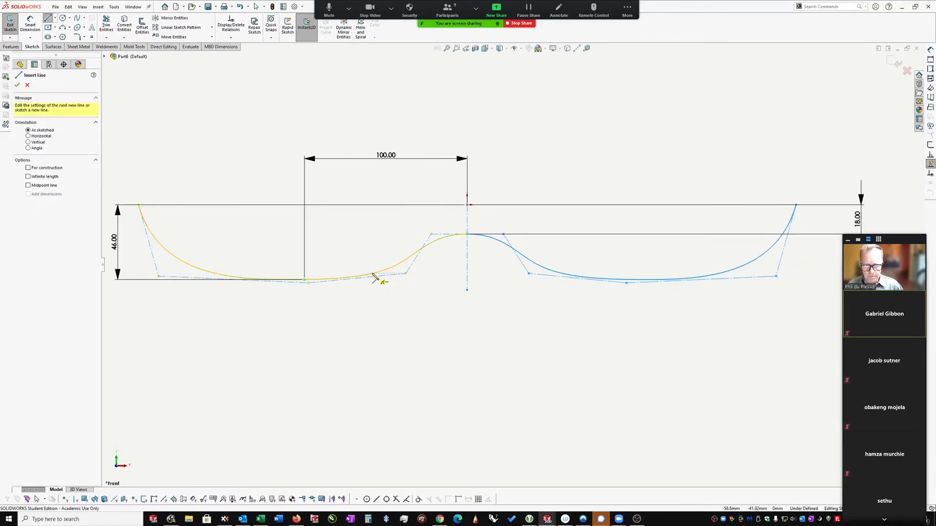
{"action": "left_click", "coordinate": [372, 275]}
{"action": "left_click", "coordinate": [372, 291]}
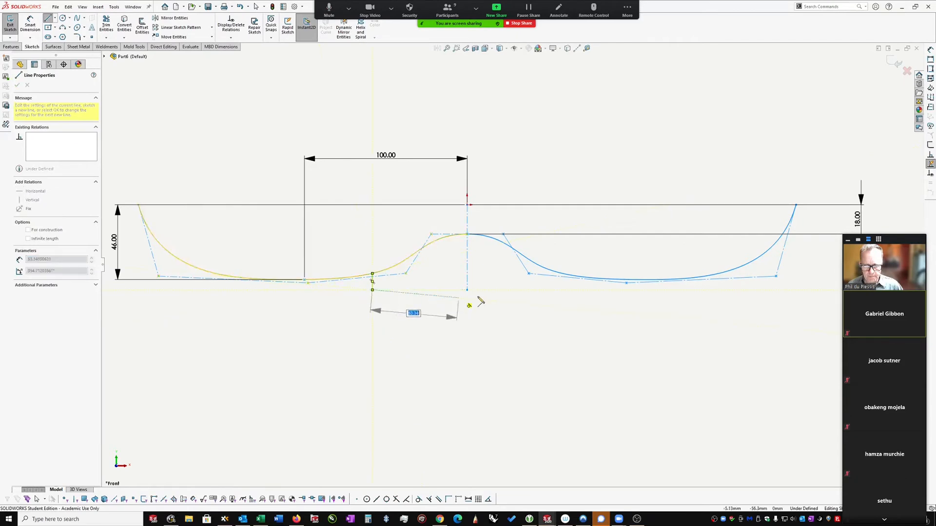
{"action": "left_click", "coordinate": [555, 290]}
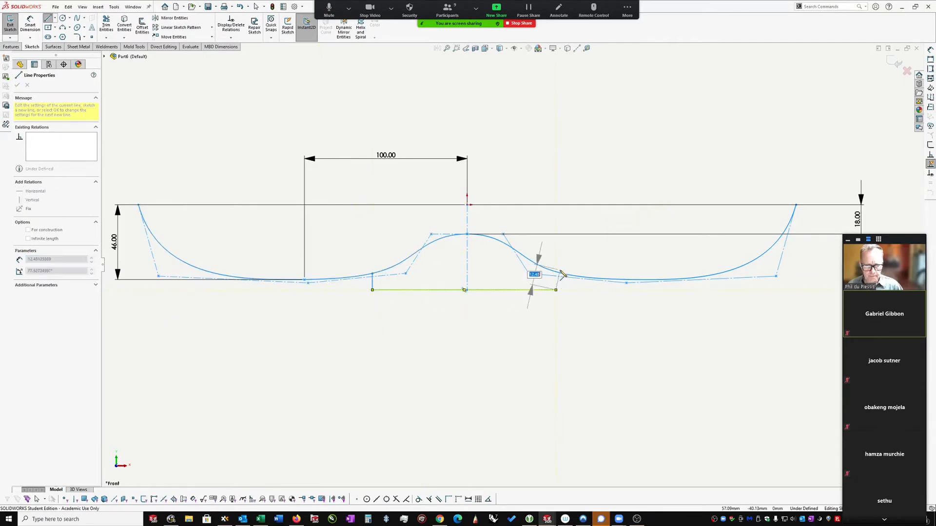
{"action": "left_click", "coordinate": [555, 273]}
{"action": "key", "text": "Escape"}
Make the two vertical lines under the hump symmetric about the vertical centreline.
{"action": "scroll", "coordinate": [555, 290], "scroll_direction": "down", "scroll_amount": 3}
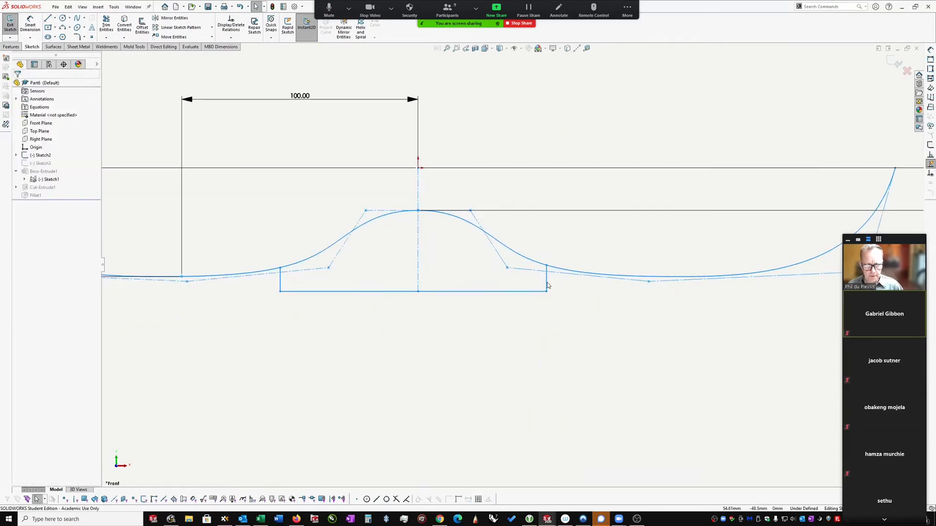
{"action": "left_click", "coordinate": [547, 282]}
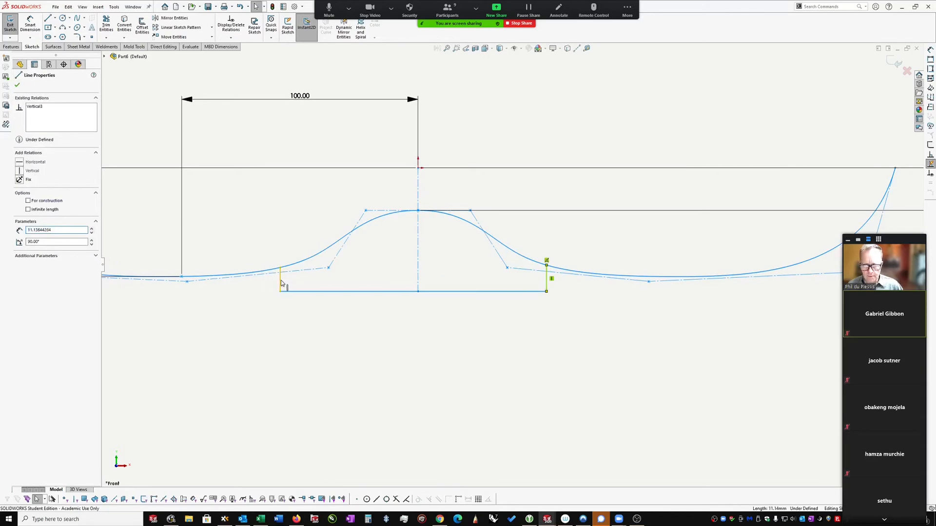
{"action": "left_click", "coordinate": [281, 283]}
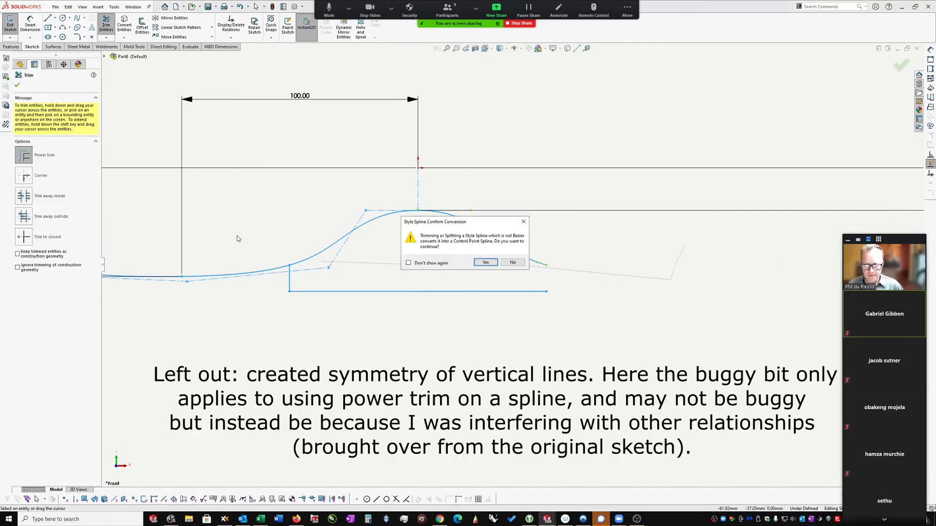
Try to power trim the splines outside the vertical lines and undo the trims.
{"action": "left_click", "coordinate": [514, 263]}
{"action": "key", "text": "Return"}
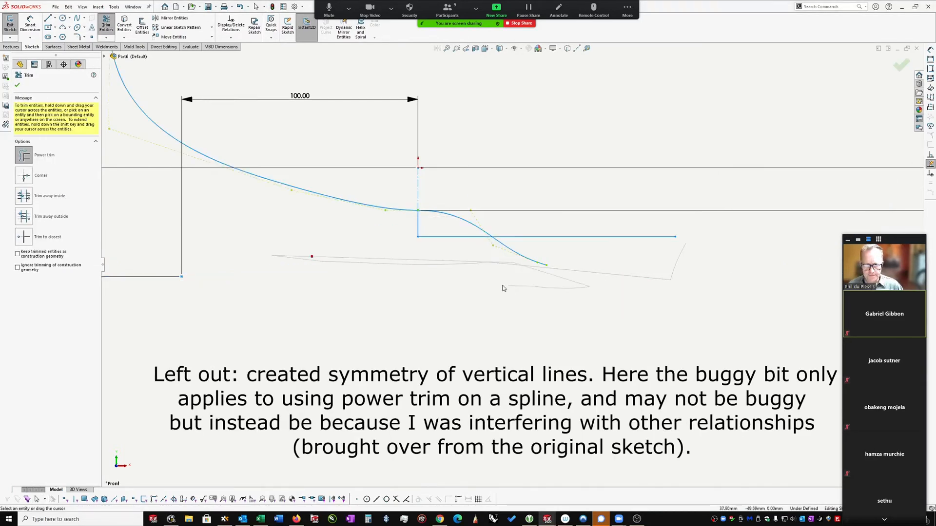
{"action": "key", "text": "ctrl+z"}
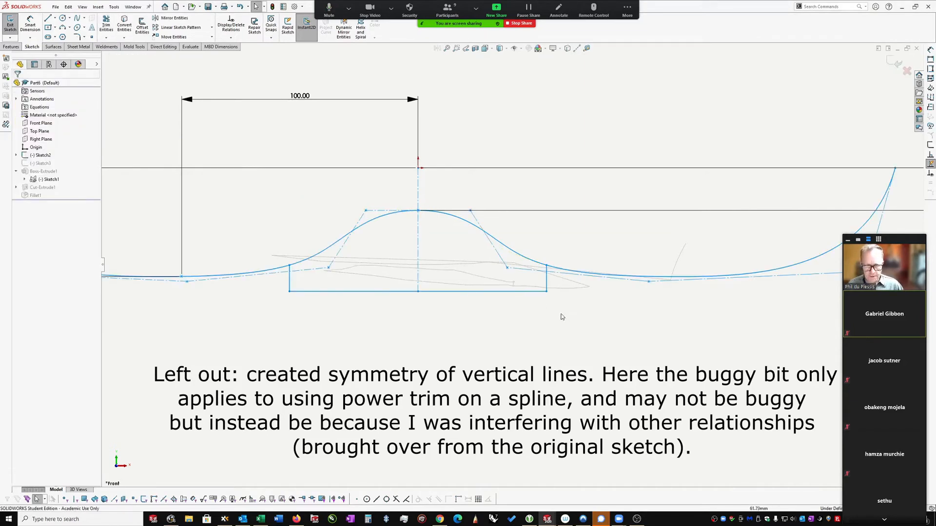
Power trim both splines outside the vertical lines, accepting their conversion to control point splines.
{"action": "right_click_drag", "start_coordinate": [614, 319], "coordinate": [607, 353]}
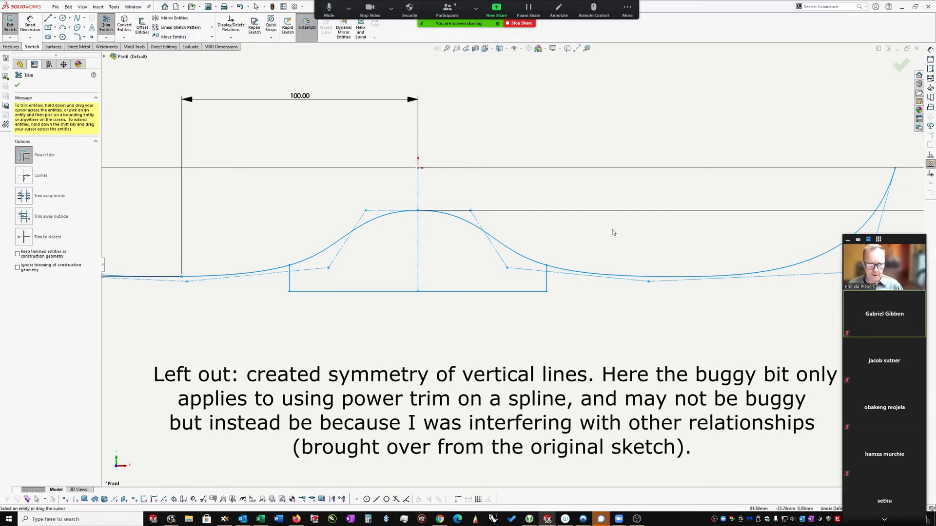
{"action": "left_click_drag", "start_coordinate": [621, 246], "coordinate": [646, 369]}
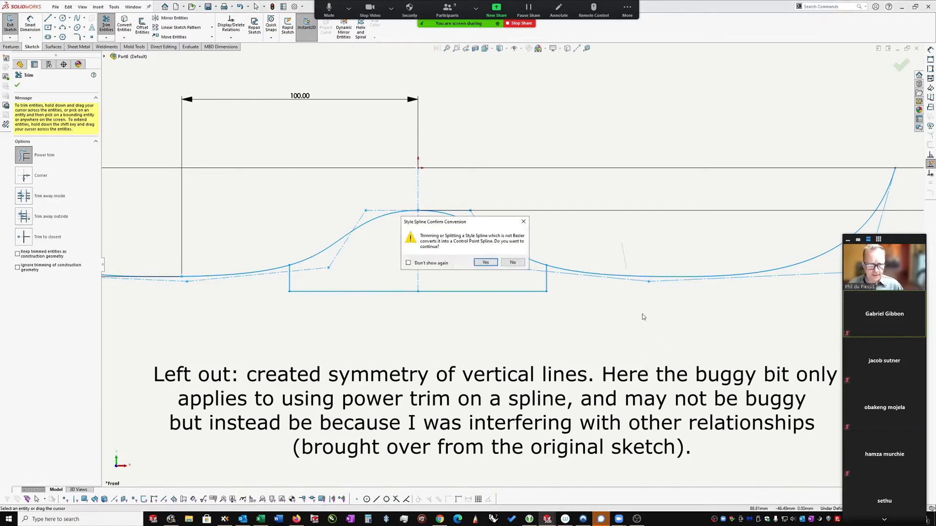
{"action": "left_click_drag", "start_coordinate": [475, 225], "coordinate": [695, 205]}
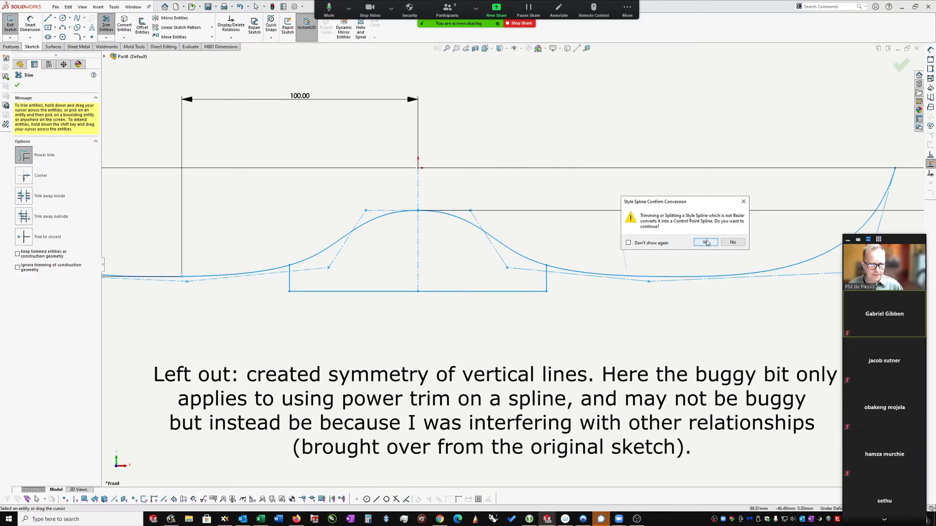
{"action": "left_click", "coordinate": [705, 243]}
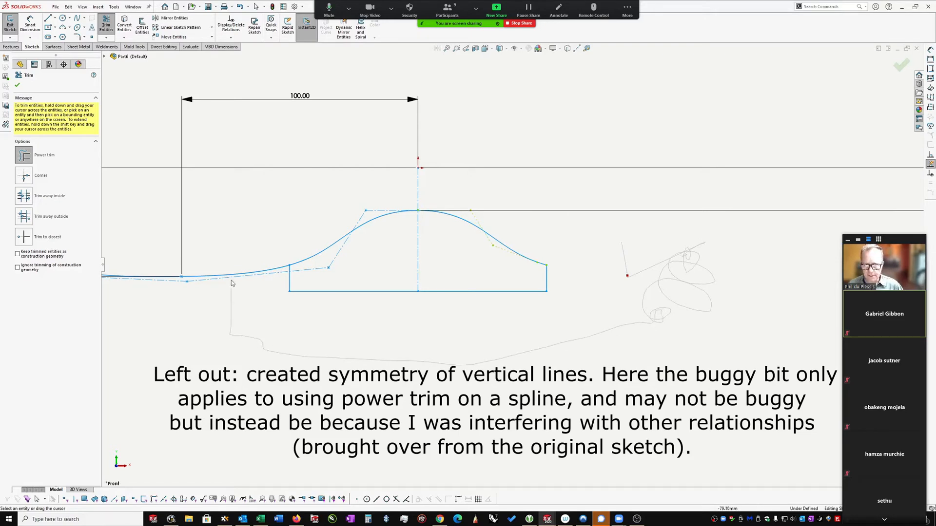
{"action": "left_click_drag", "start_coordinate": [231, 283], "coordinate": [227, 266]}
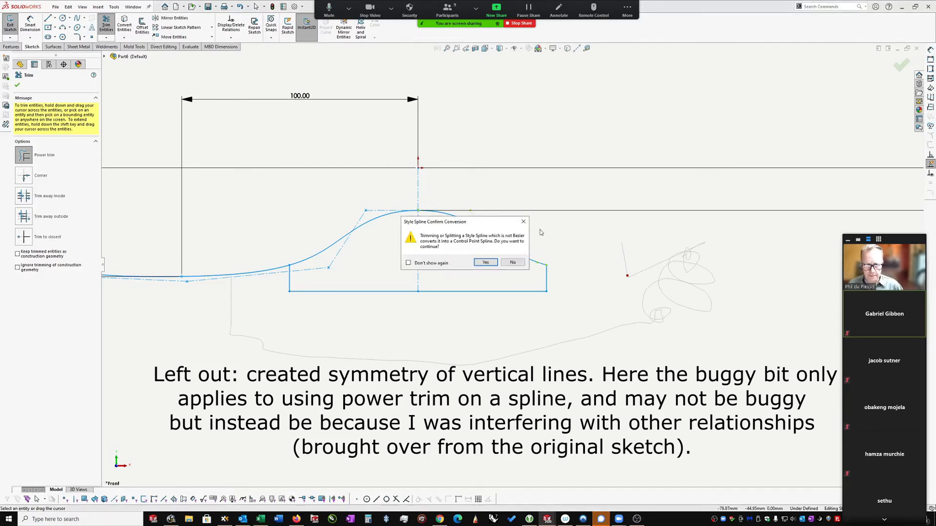
{"action": "left_click_drag", "start_coordinate": [517, 224], "coordinate": [715, 233]}
{"action": "left_click", "coordinate": [682, 272]}
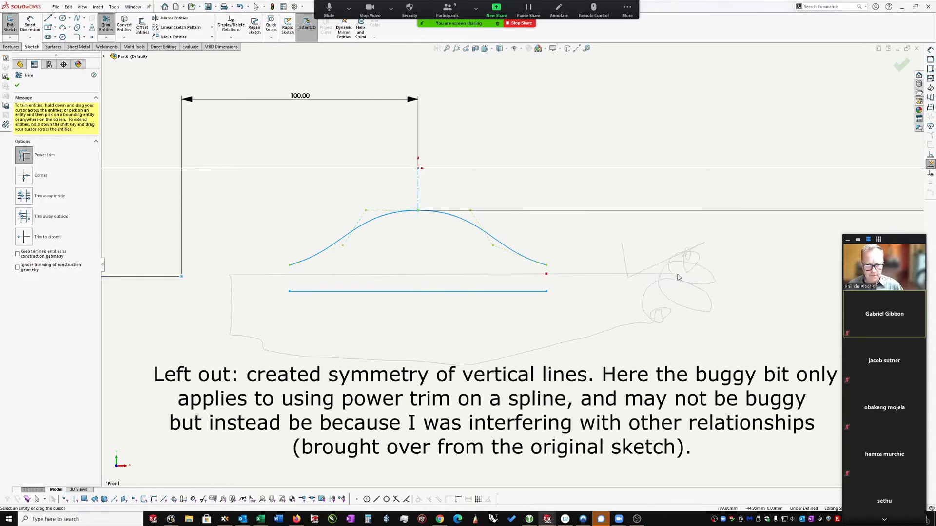
{"action": "key", "text": "Escape"}
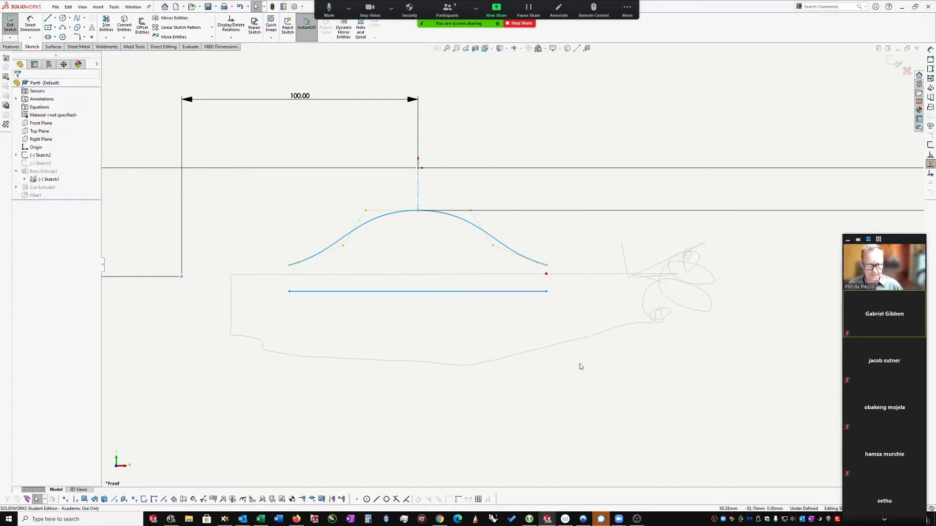
Close the hump profile with vertical lines from both trimmed spline ends to the ends of the horizontal base line.
{"action": "key", "text": "s"}
{"action": "left_click", "coordinate": [631, 379]}
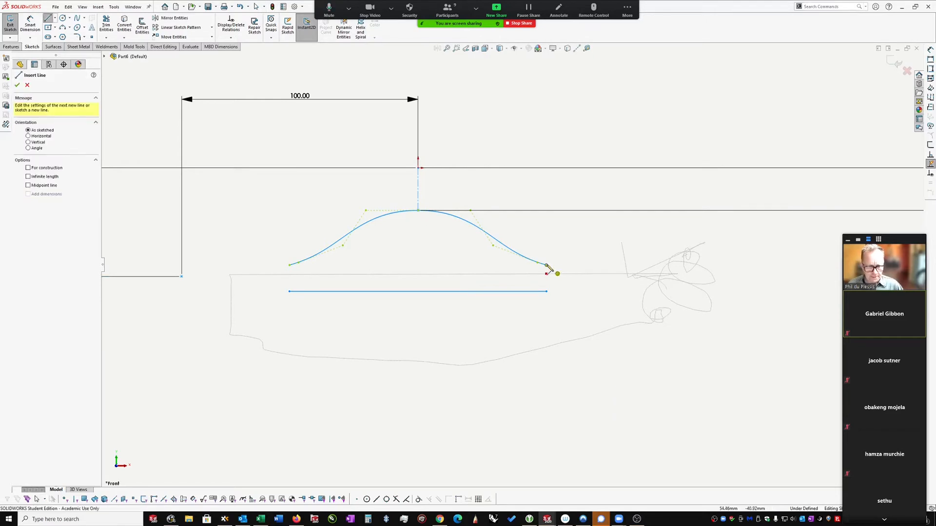
{"action": "left_click", "coordinate": [545, 265]}
{"action": "left_click", "coordinate": [546, 292]}
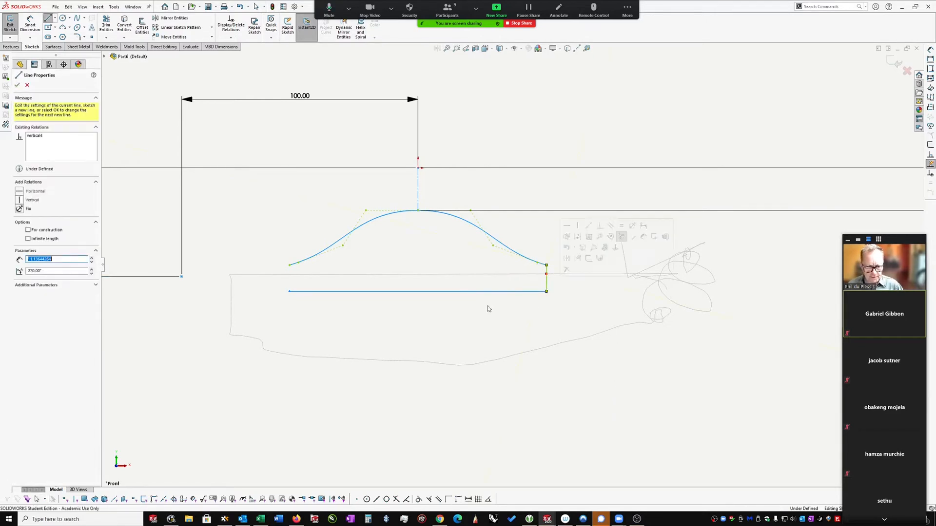
{"action": "left_click", "coordinate": [289, 265]}
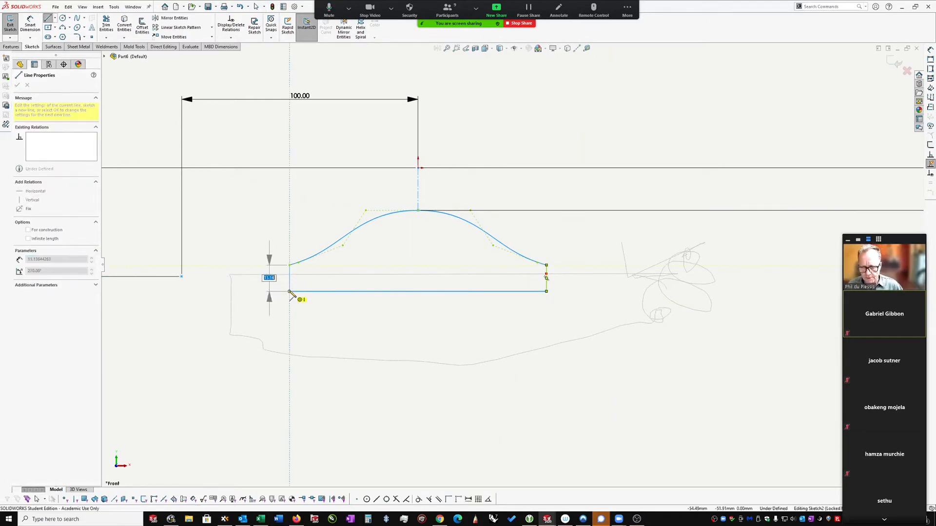
{"action": "left_click", "coordinate": [289, 291]}
{"action": "key", "text": "Escape"}
Move the horizontal base line of the closed hump profile upward, shortening its vertical sides, and exit the sketch.
{"action": "left_click", "coordinate": [591, 293]}
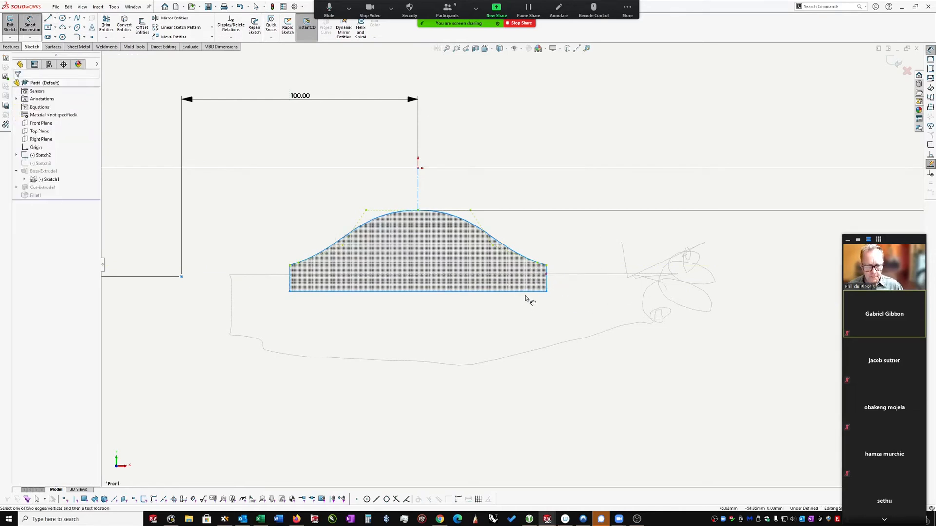
{"action": "key", "text": "Escape"}
{"action": "left_click_drag", "start_coordinate": [510, 292], "coordinate": [513, 277]}
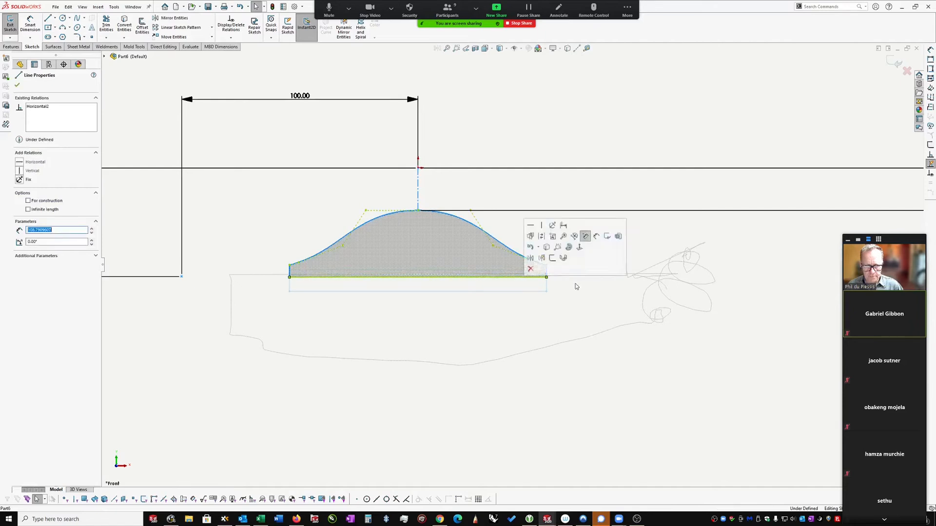
{"action": "key", "text": "z"}
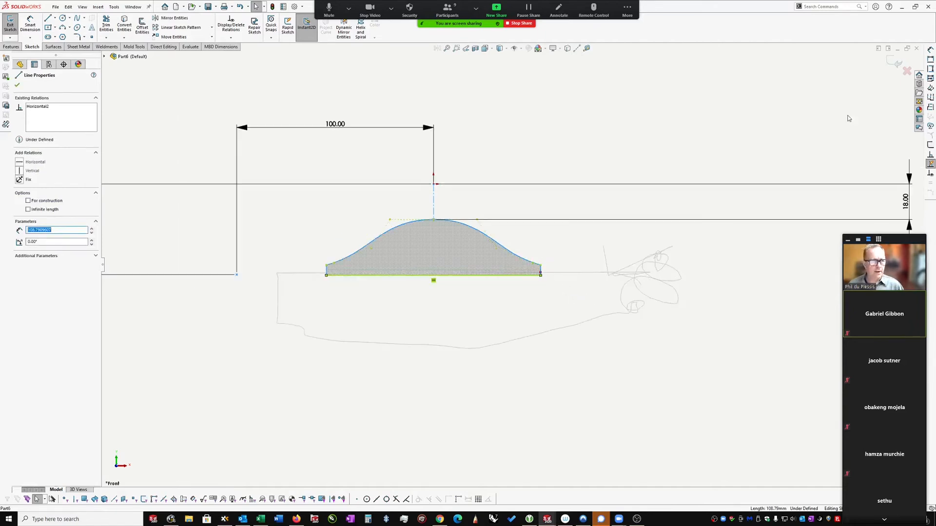
{"action": "left_click", "coordinate": [896, 64]}
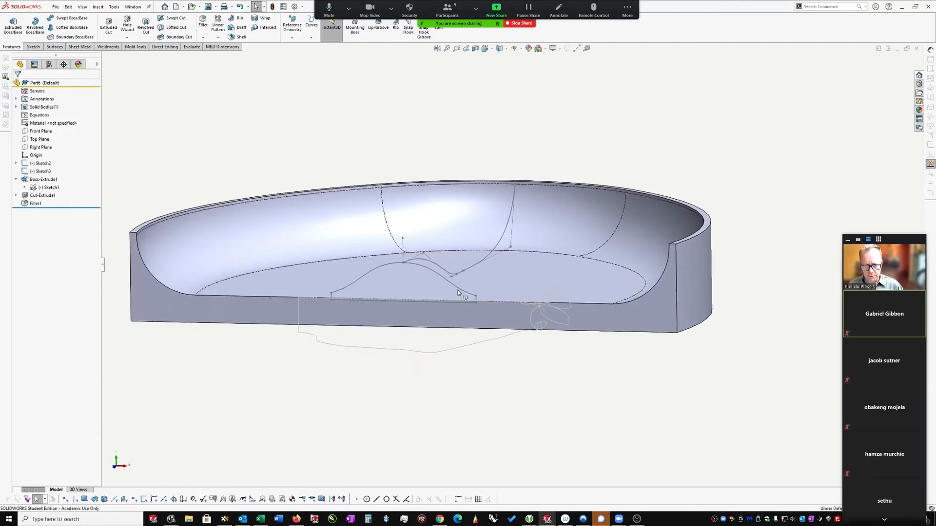
Set the depth of the seat's extruded cut to 40 mm and rebuild the model.
{"action": "mouse_move", "coordinate": [455, 284]}
{"action": "middle_mouse_down"}
{"action": "mouse_move", "coordinate": [411, 257]}
{"action": "mouse_move", "coordinate": [468, 290]}
{"action": "middle_mouse_up"}
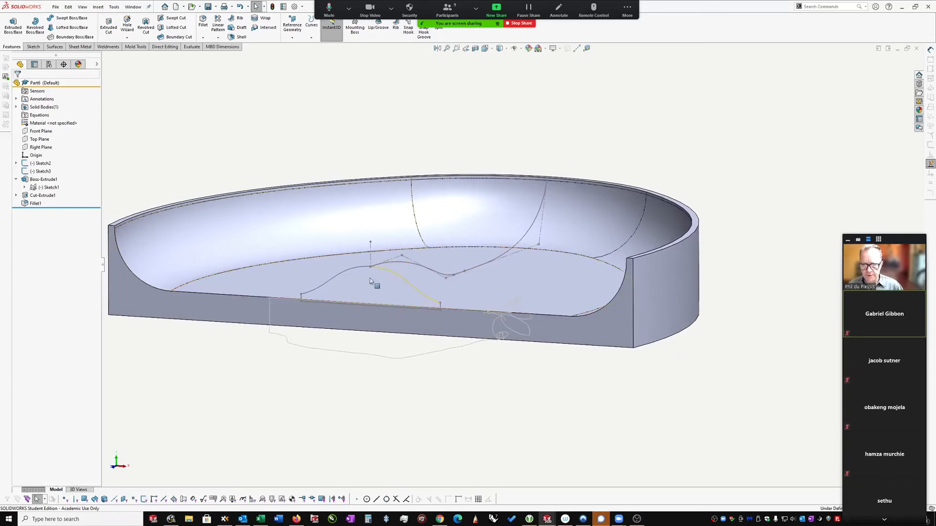
{"action": "left_click", "coordinate": [41, 195]}
{"action": "scroll", "coordinate": [512, 267], "scroll_direction": "up", "scroll_amount": 1}
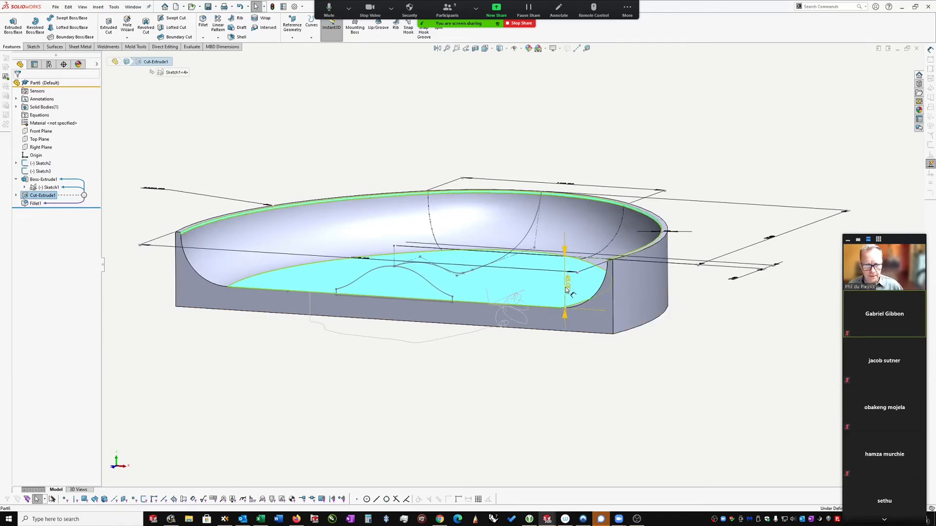
{"action": "left_click", "coordinate": [569, 286]}
{"action": "double_click", "coordinate": [568, 284]}
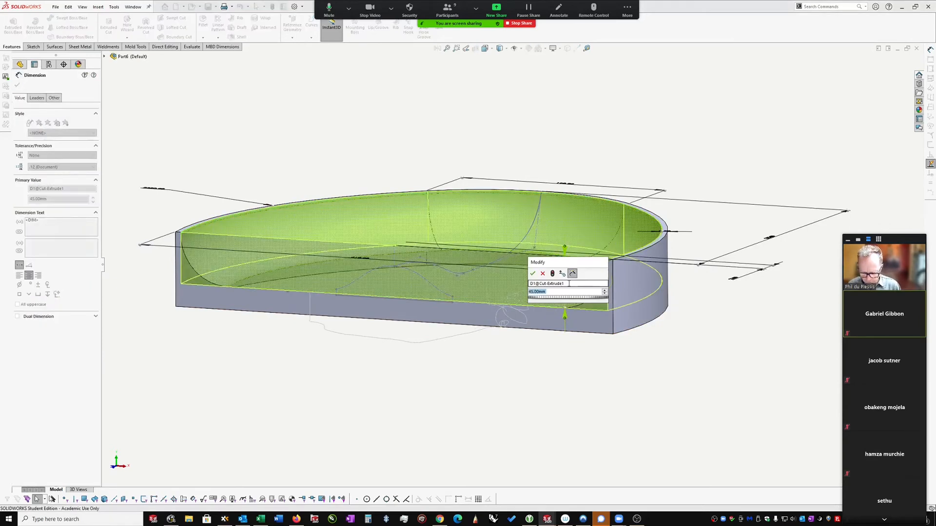
{"action": "type", "text": "40"}
{"action": "key", "text": "Return"}
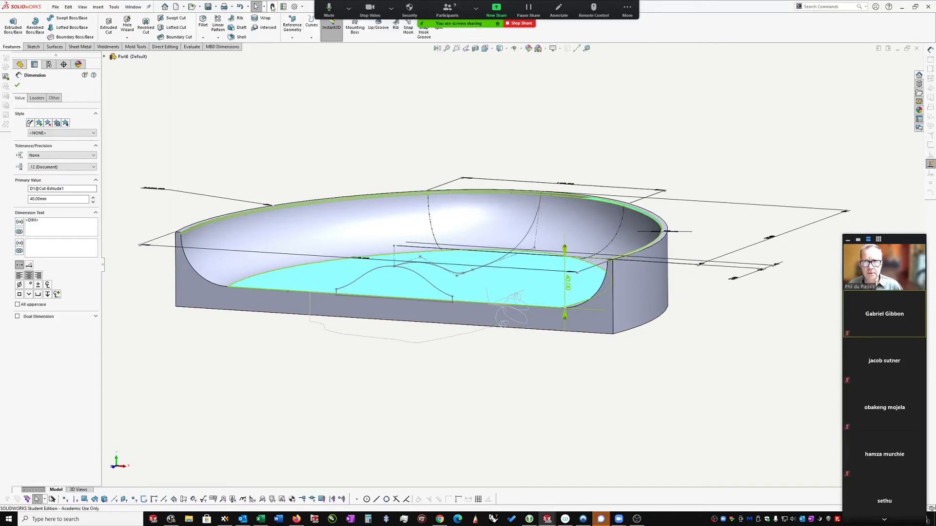
{"action": "left_click", "coordinate": [273, 7]}
Open the sketch of the long spline running from the hump's peak to the rear rim for editing.
{"action": "middle_click_drag", "start_coordinate": [449, 354], "coordinate": [456, 337]}
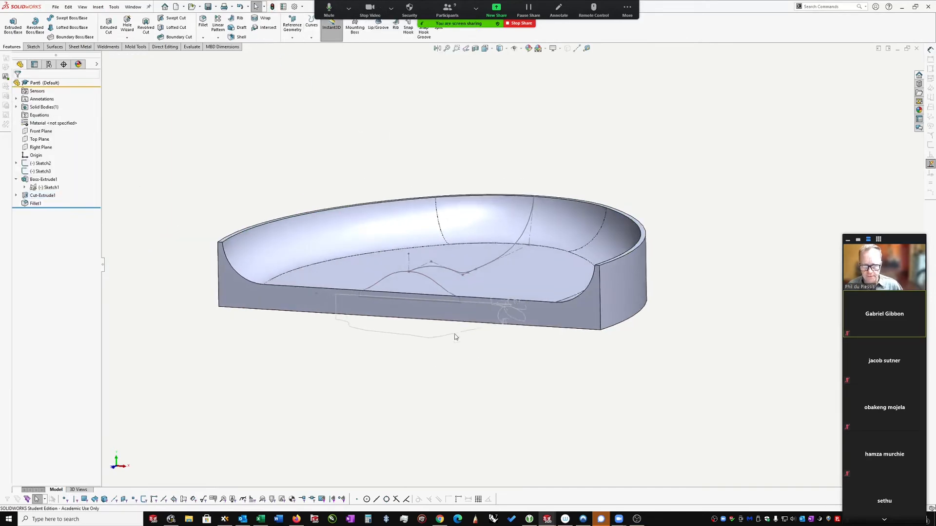
{"action": "scroll", "coordinate": [455, 337], "scroll_direction": "down", "scroll_amount": 5}
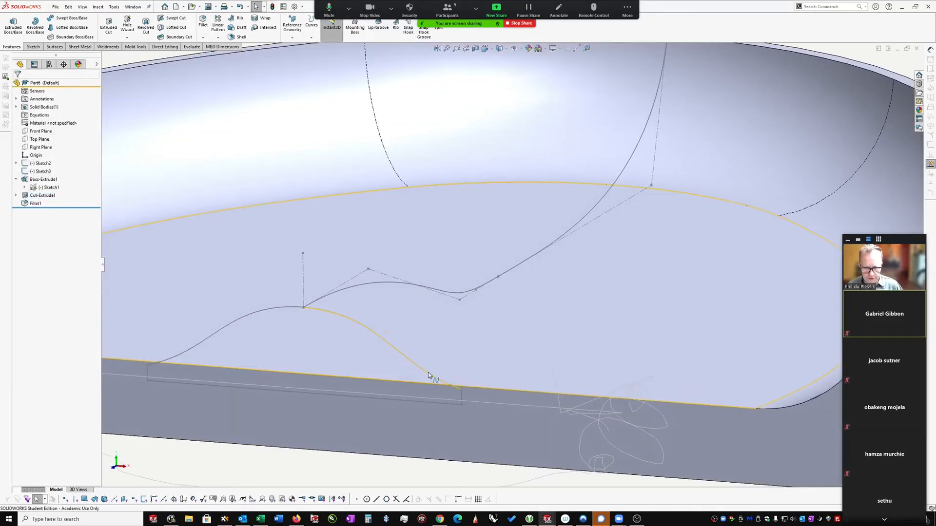
{"action": "left_click", "coordinate": [428, 374]}
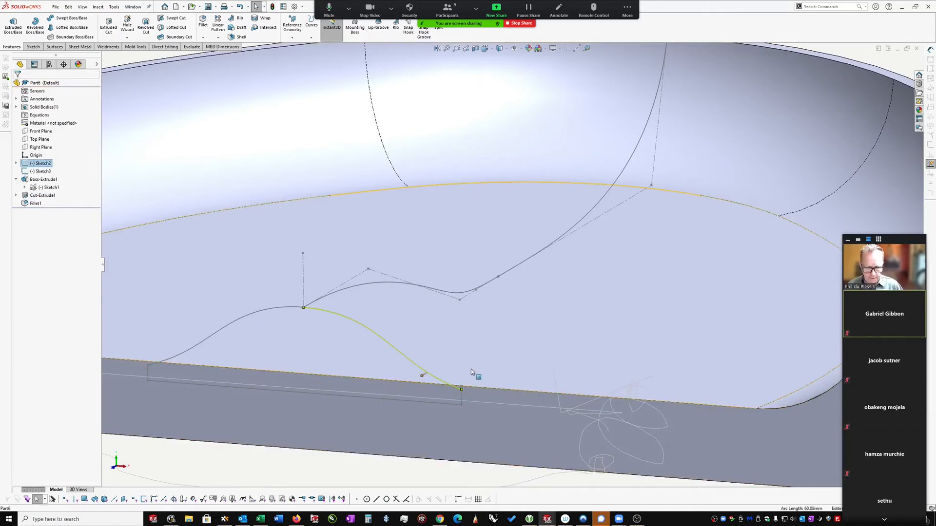
{"action": "scroll", "coordinate": [471, 369], "scroll_direction": "up", "scroll_amount": 3}
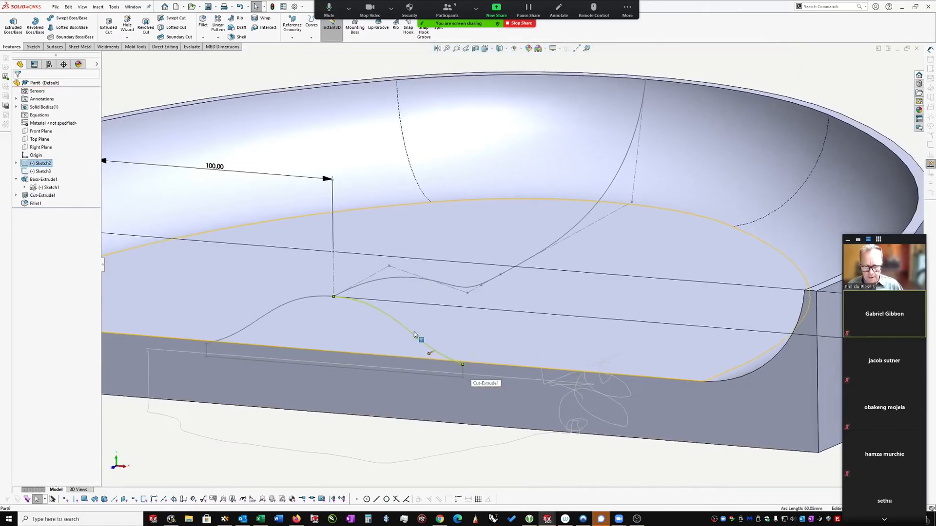
{"action": "scroll", "coordinate": [412, 332], "scroll_direction": "up", "scroll_amount": 1}
{"action": "middle_click_drag", "start_coordinate": [406, 326], "coordinate": [392, 314]}
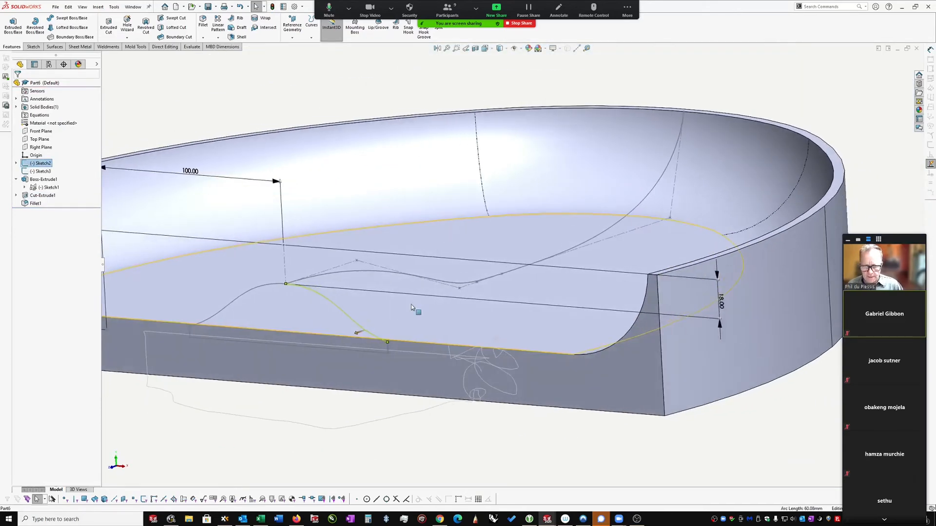
{"action": "left_click", "coordinate": [443, 281]}
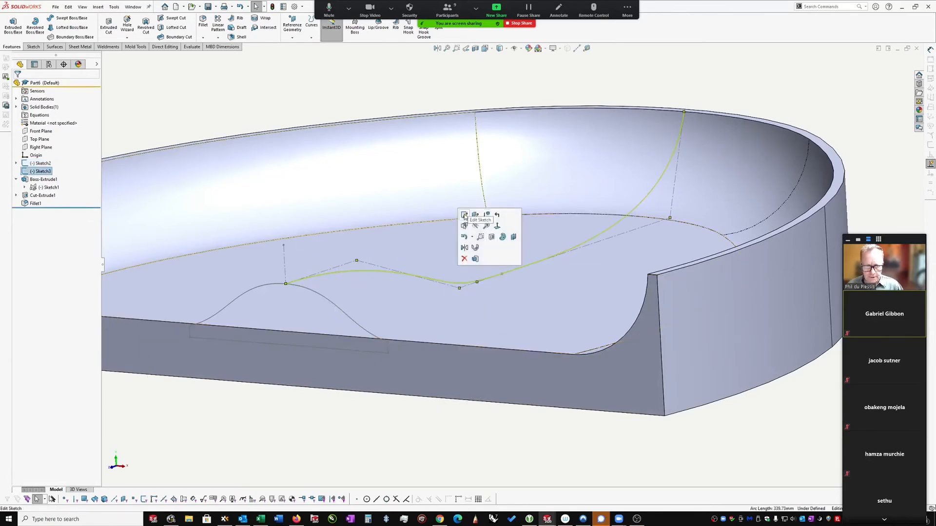
{"action": "left_click", "coordinate": [464, 215]}
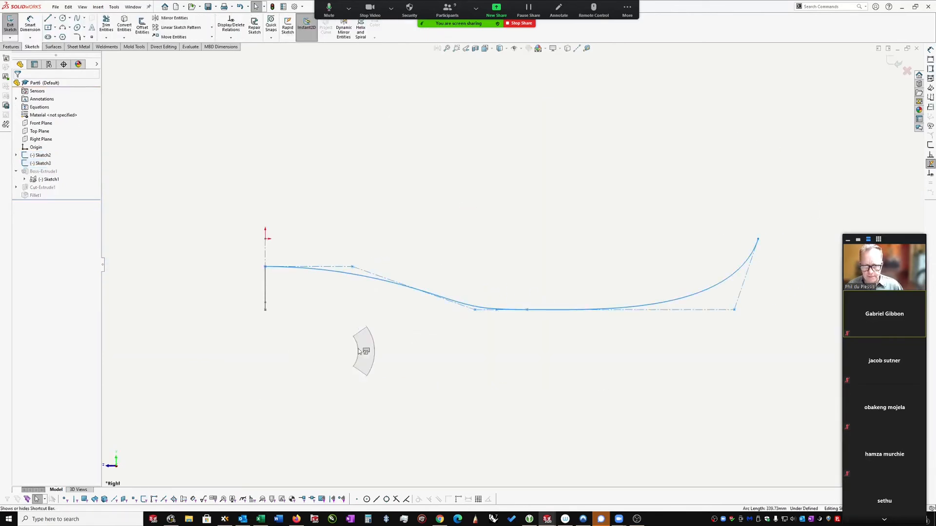
Sketch a vertical centreline across the long spline about 105 mm from the origin, trim the spline beyond it and exit the sketch.
{"action": "key", "text": "l"}
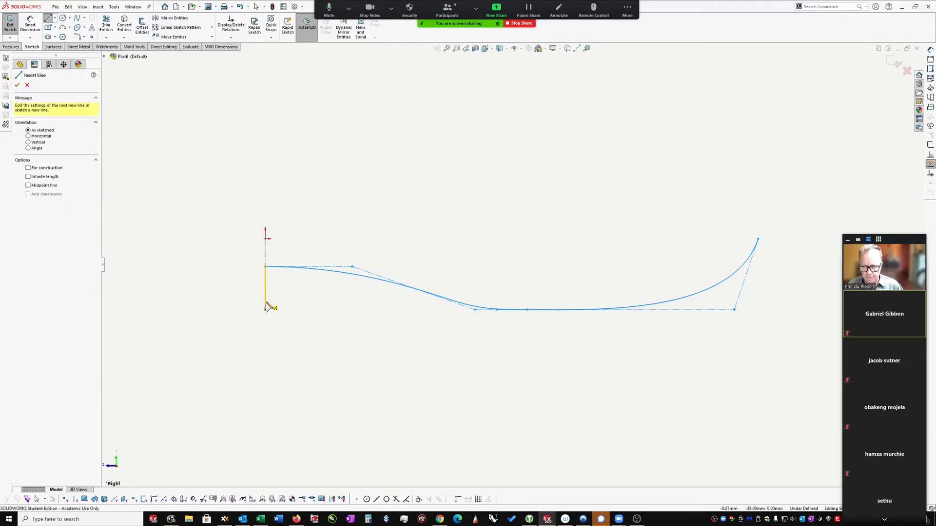
{"action": "key", "text": "Escape"}
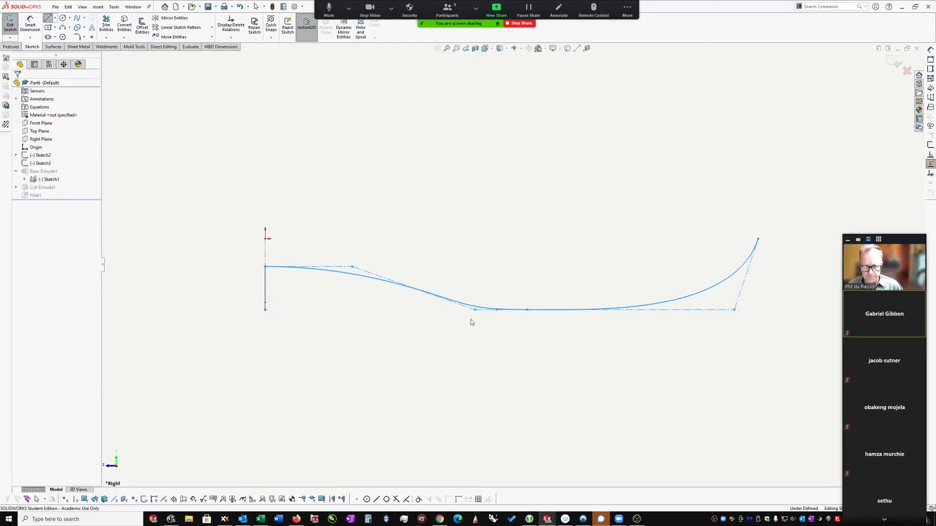
{"action": "right_click_drag", "start_coordinate": [418, 338], "coordinate": [477, 340]}
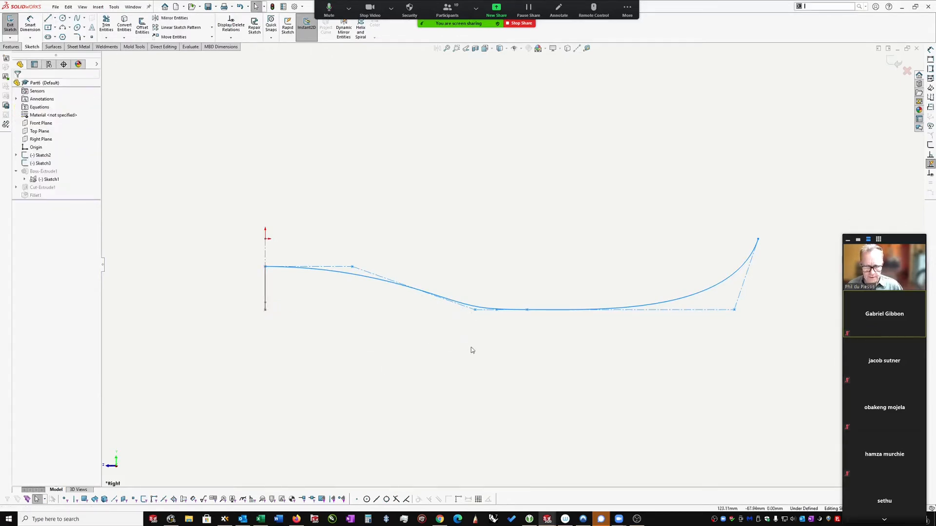
{"action": "key", "text": "s"}
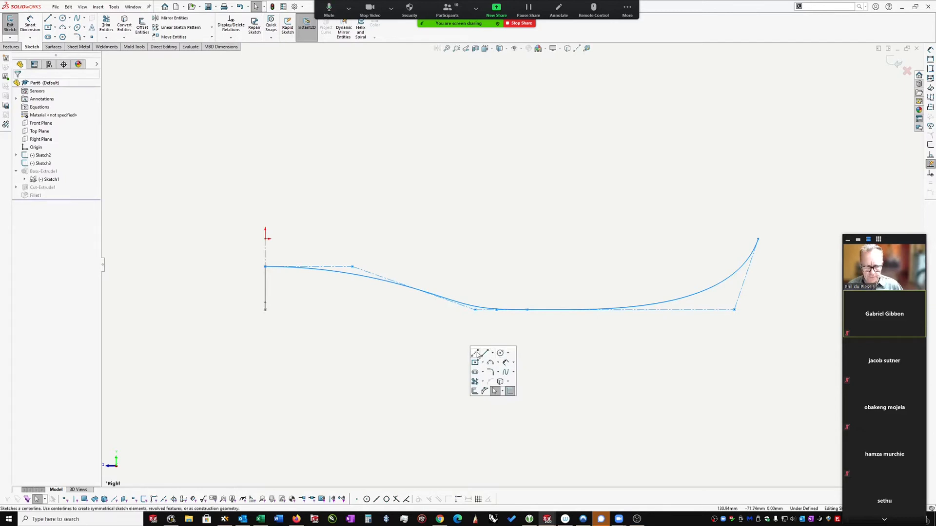
{"action": "left_click", "coordinate": [477, 355]}
{"action": "left_click", "coordinate": [425, 240]}
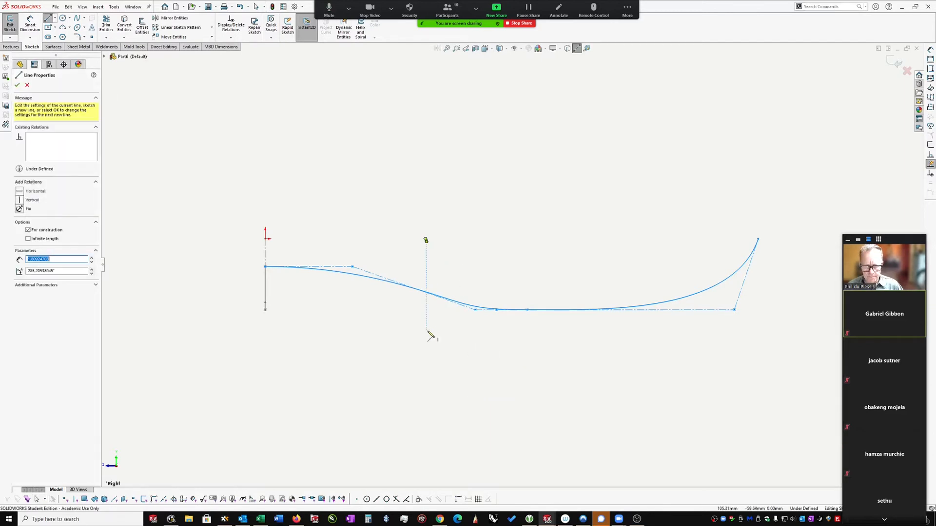
{"action": "key", "text": "Escape"}
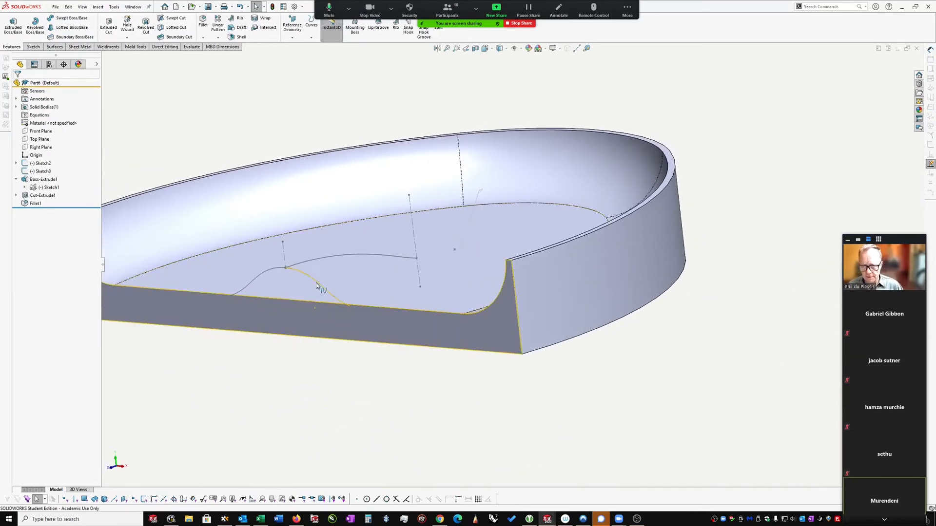
Create a swept boss using the closed hump sketch as profile and the trimmed spline sketch as path.
{"action": "scroll", "coordinate": [316, 282], "scroll_direction": "down", "scroll_amount": 2}
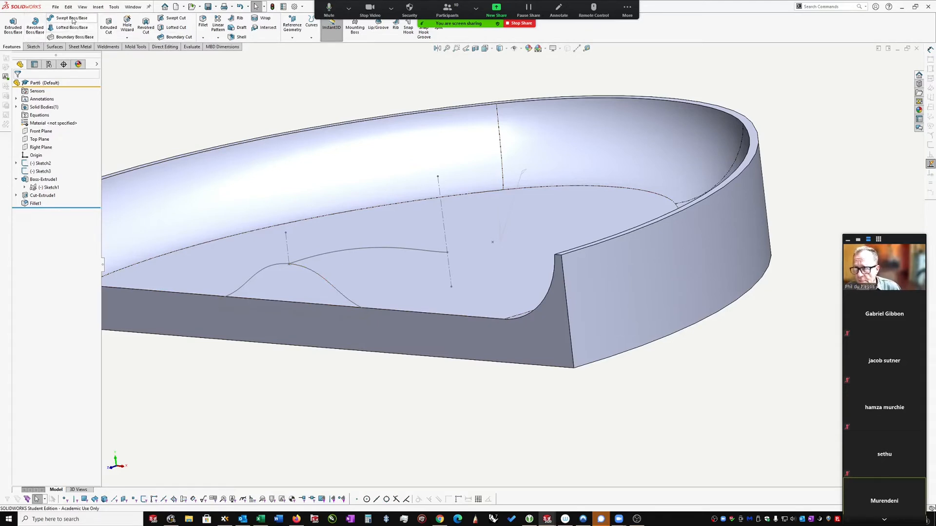
{"action": "left_click", "coordinate": [72, 18]}
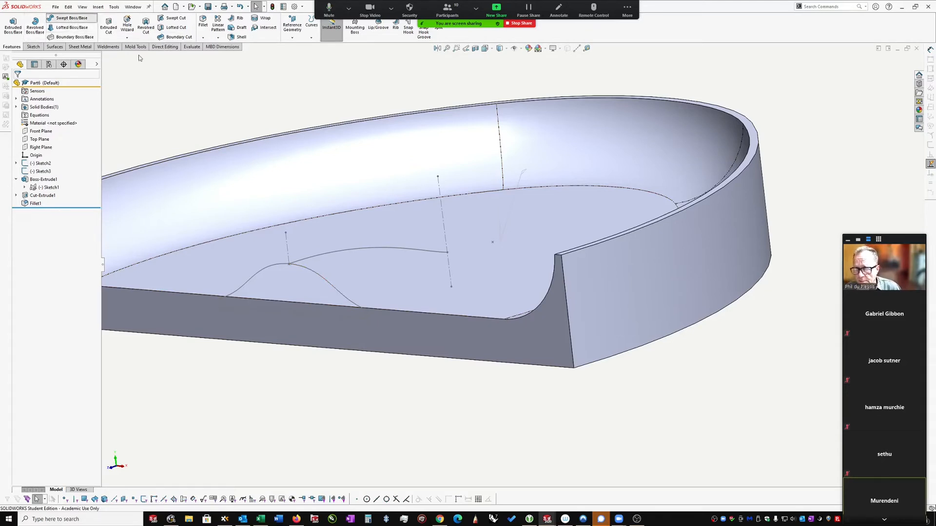
{"action": "left_click", "coordinate": [327, 285]}
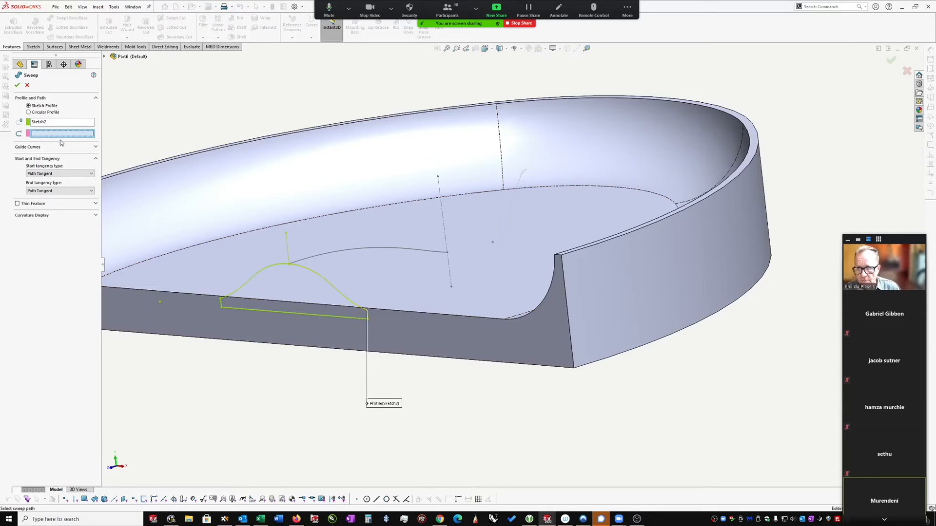
{"action": "left_click", "coordinate": [330, 252]}
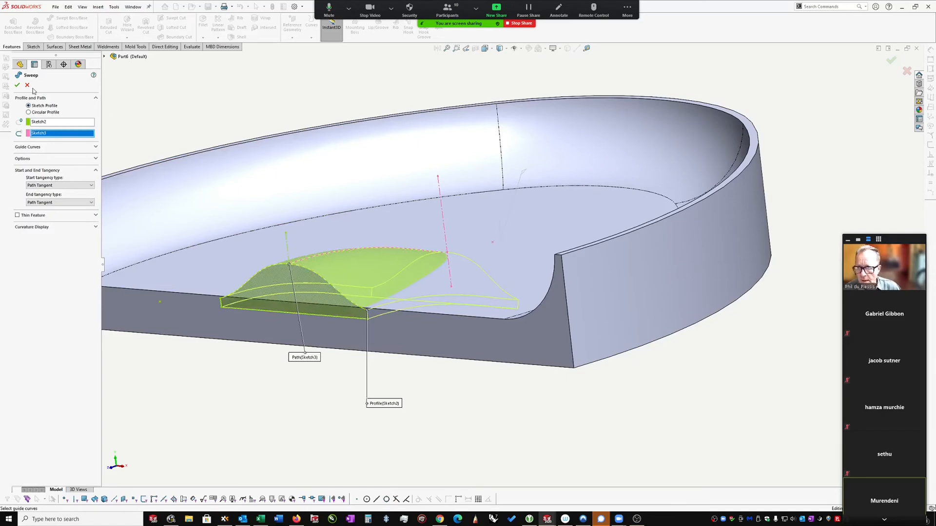
{"action": "left_click", "coordinate": [17, 86]}
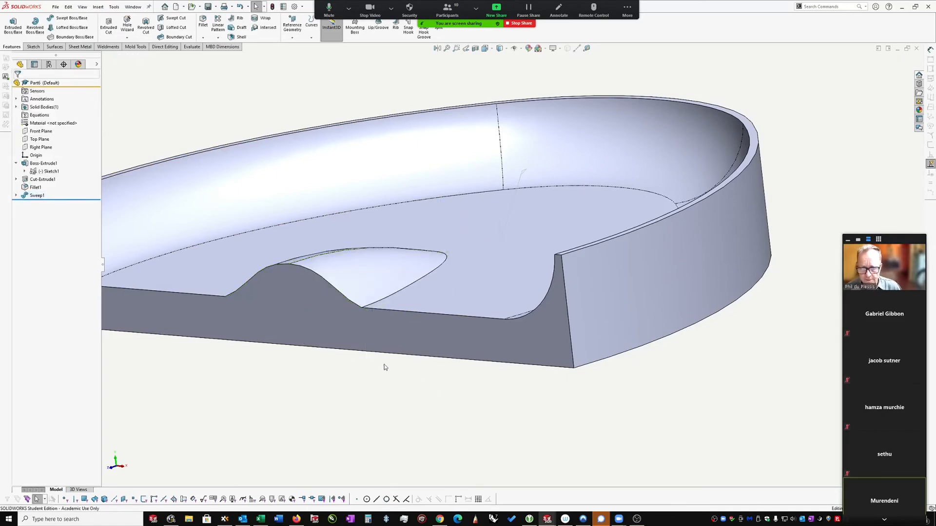
Fillet the curved edge where the swept hump meets the seat floor with a 53 mm symmetric radius.
{"action": "scroll", "coordinate": [395, 308], "scroll_direction": "up", "scroll_amount": 1}
{"action": "middle_click_drag", "start_coordinate": [428, 265], "coordinate": [375, 364]}
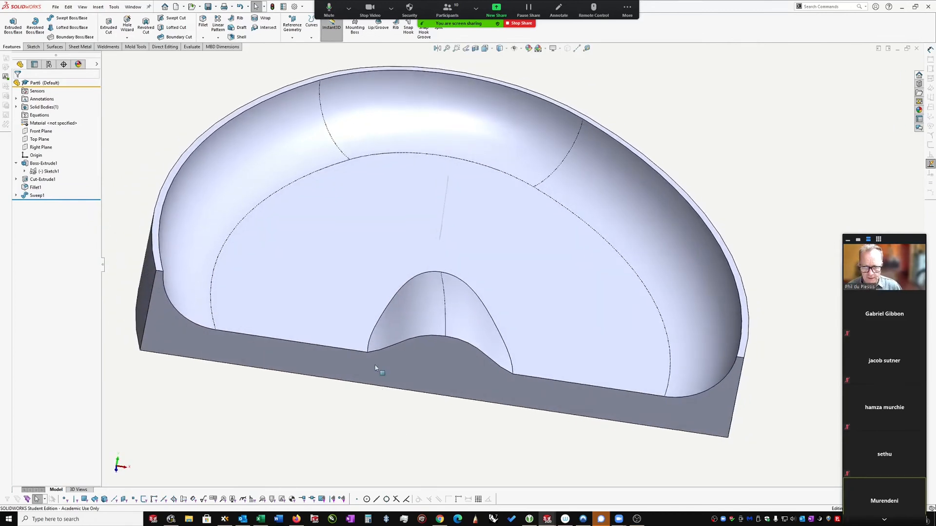
{"action": "left_click", "coordinate": [383, 314]}
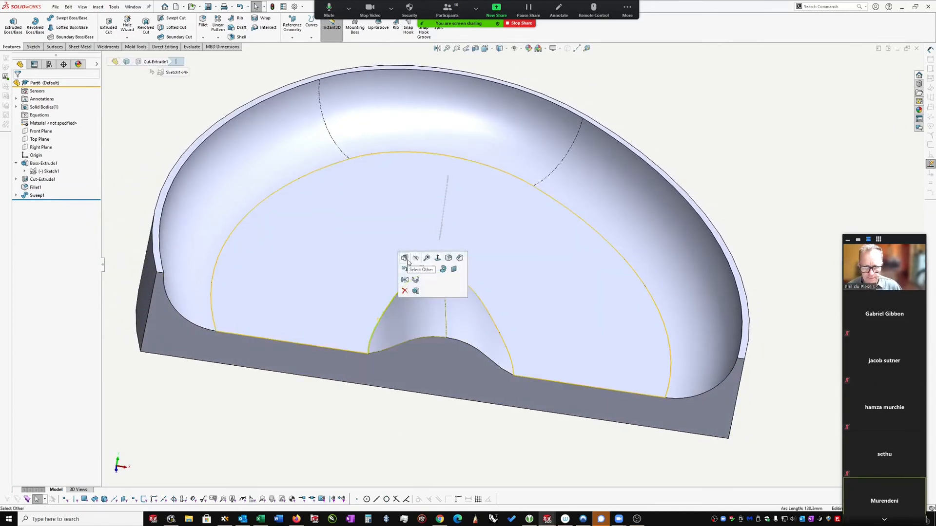
{"action": "left_click", "coordinate": [449, 259]}
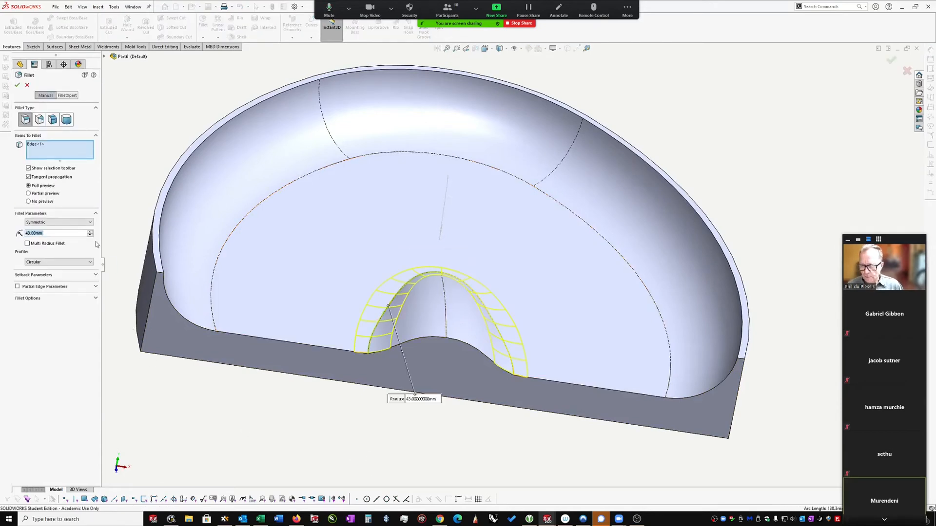
{"action": "left_click", "coordinate": [90, 231]}
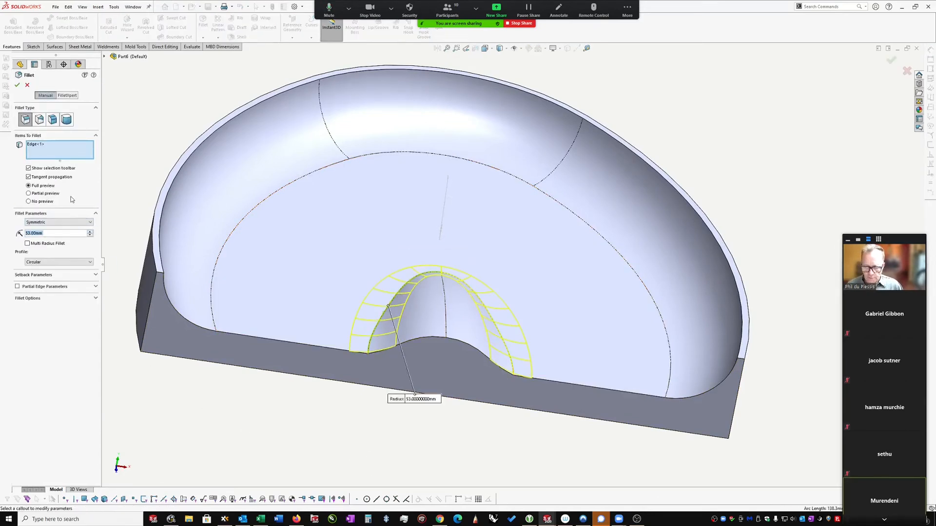
{"action": "left_click", "coordinate": [17, 85]}
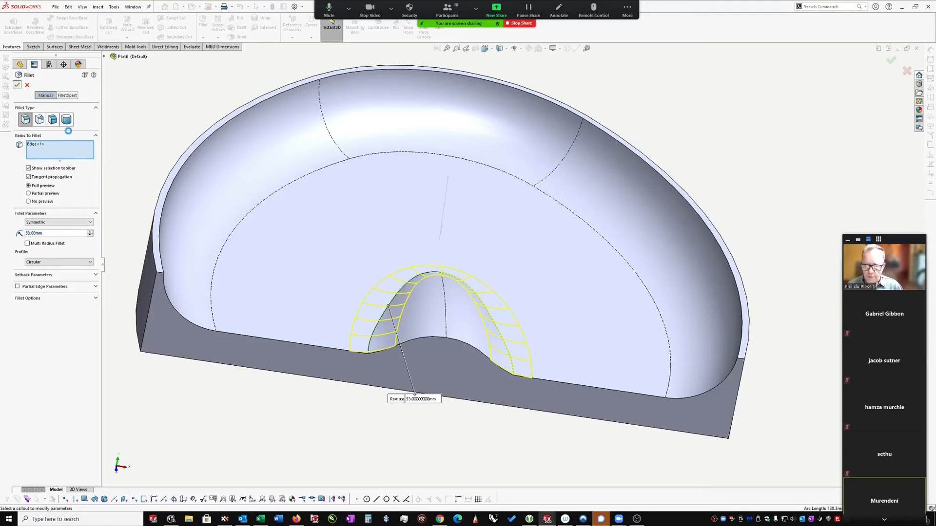
Examine the filleted hump from several sides and the underside of the seat beneath the sweep.
{"action": "middle_click_drag", "start_coordinate": [421, 423], "coordinate": [492, 258]}
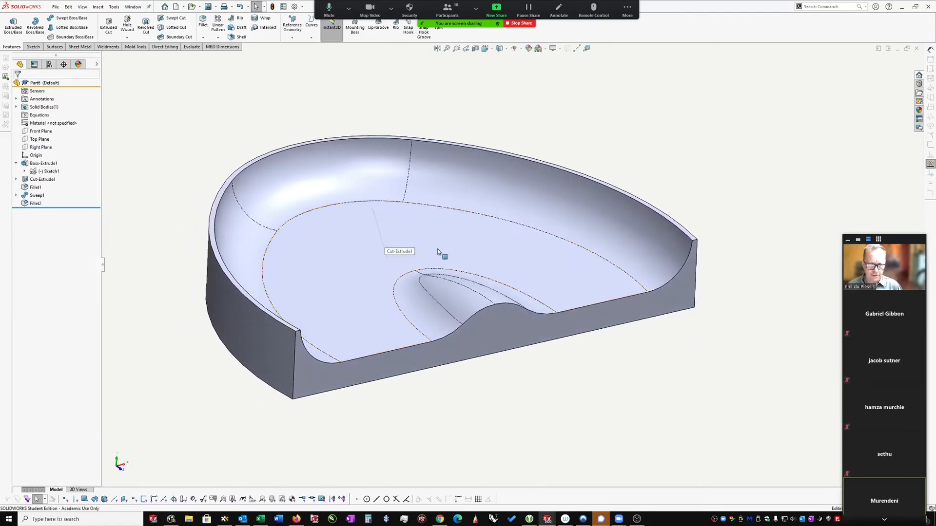
{"action": "scroll", "coordinate": [612, 340], "scroll_direction": "up", "scroll_amount": 1}
{"action": "middle_click_drag", "start_coordinate": [613, 344], "coordinate": [495, 249]}
{"action": "scroll", "coordinate": [436, 252], "scroll_direction": "down", "scroll_amount": 2}
{"action": "scroll", "coordinate": [480, 97], "scroll_direction": "down", "scroll_amount": 1}
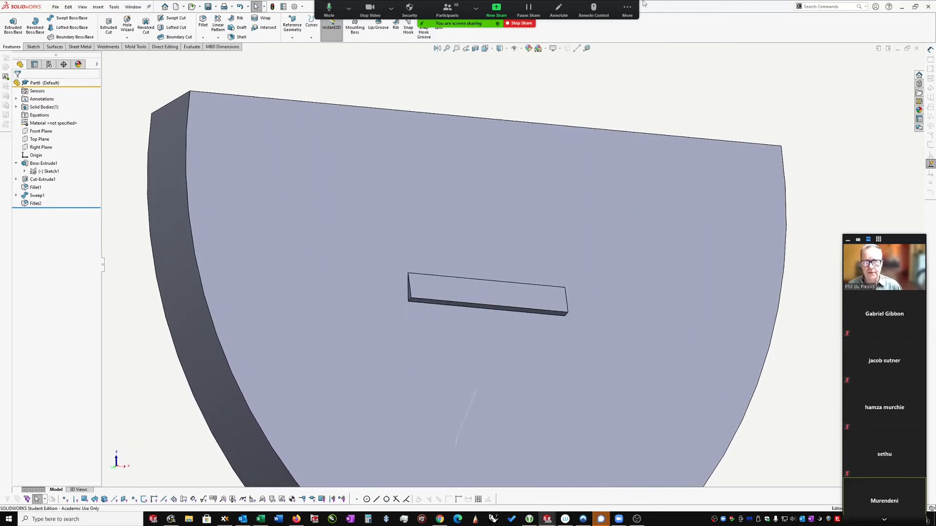
{"action": "left_click", "coordinate": [628, 9]}
{"action": "left_click", "coordinate": [253, 62]}
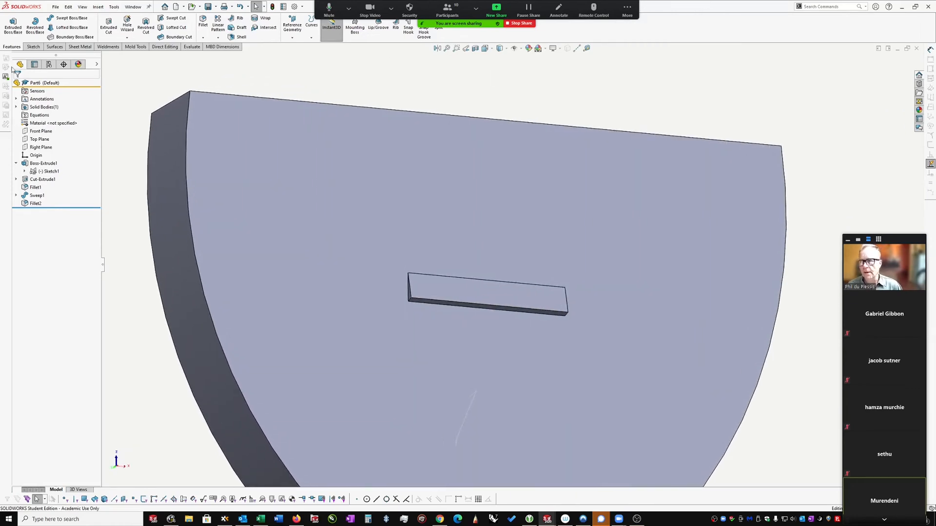
{"action": "left_click", "coordinate": [54, 47]}
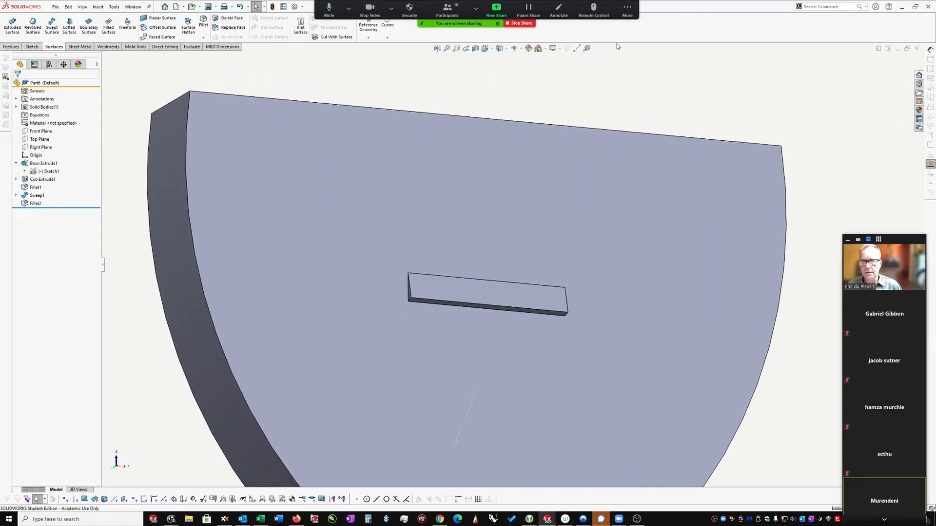
{"action": "double_click", "coordinate": [667, 8]}
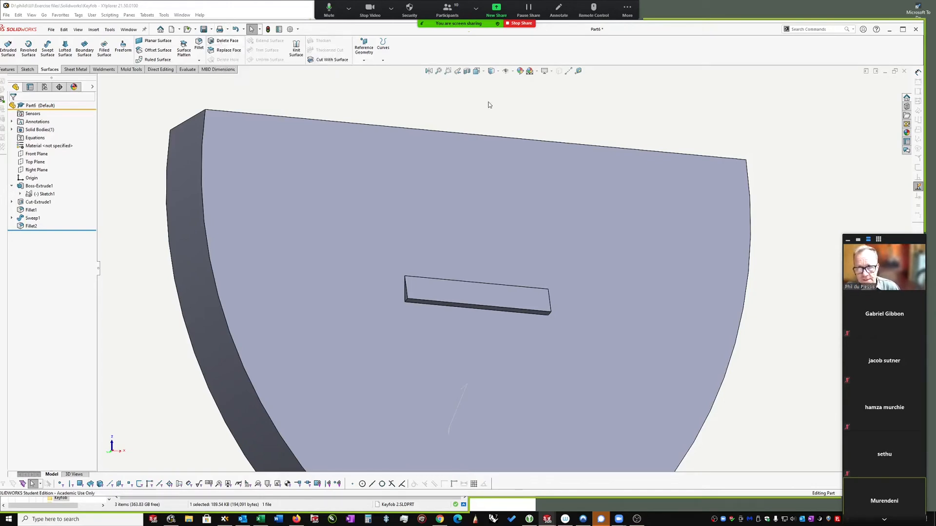
{"action": "right_click_drag", "start_coordinate": [512, 102], "coordinate": [533, 104]}
{"action": "right_click", "coordinate": [530, 106]}
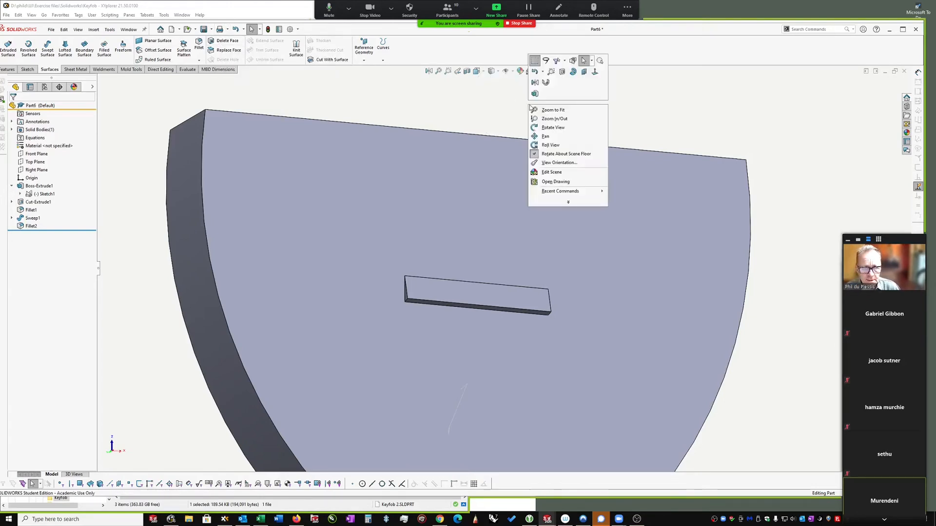
{"action": "left_click", "coordinate": [686, 100]}
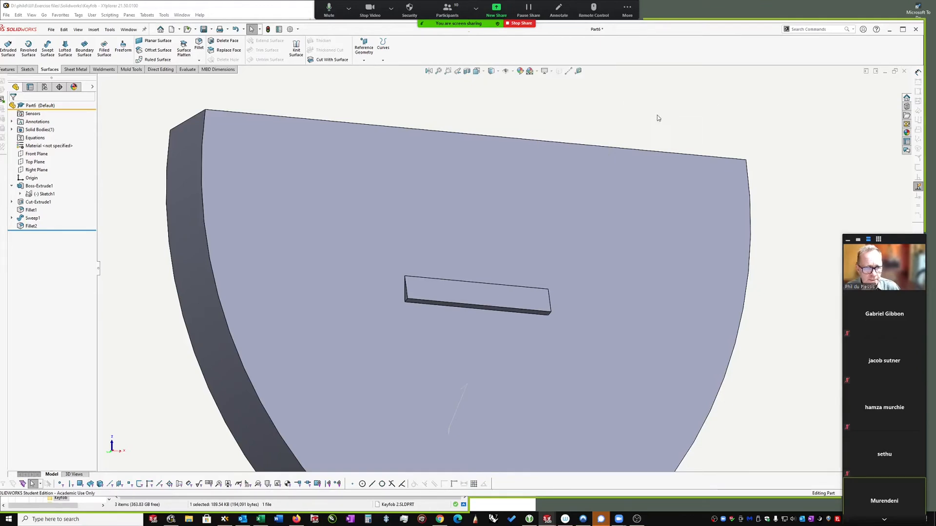
{"action": "right_click_drag", "start_coordinate": [655, 112], "coordinate": [677, 119]}
{"action": "right_click", "coordinate": [679, 121]}
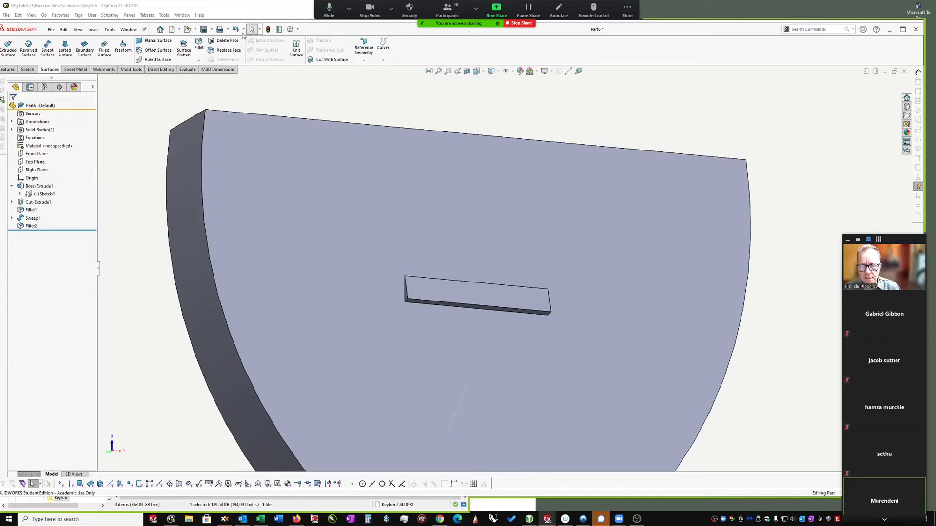
Try to remove the sweep's protruding tail from the seat's underside by deleting and patching its larger faces.
{"action": "left_click", "coordinate": [216, 42]}
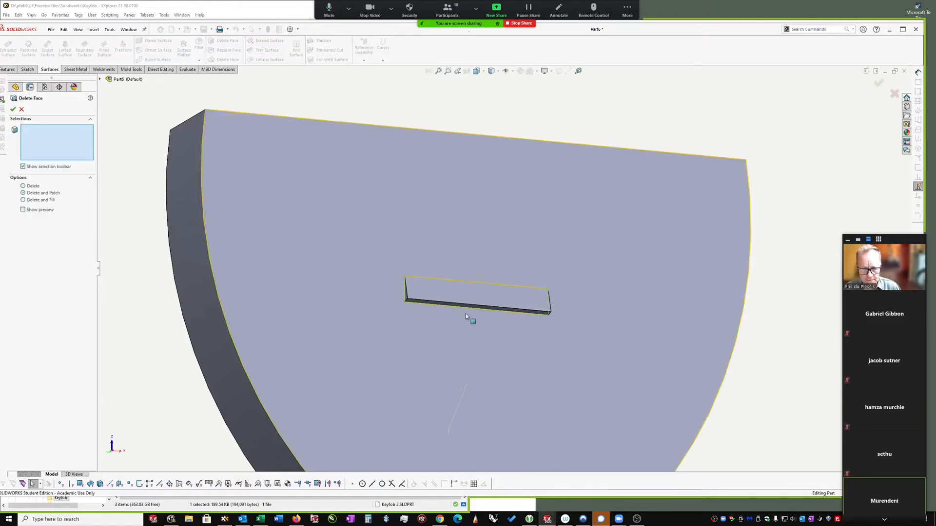
{"action": "scroll", "coordinate": [469, 286], "scroll_direction": "down", "scroll_amount": 4}
{"action": "left_click", "coordinate": [467, 285]}
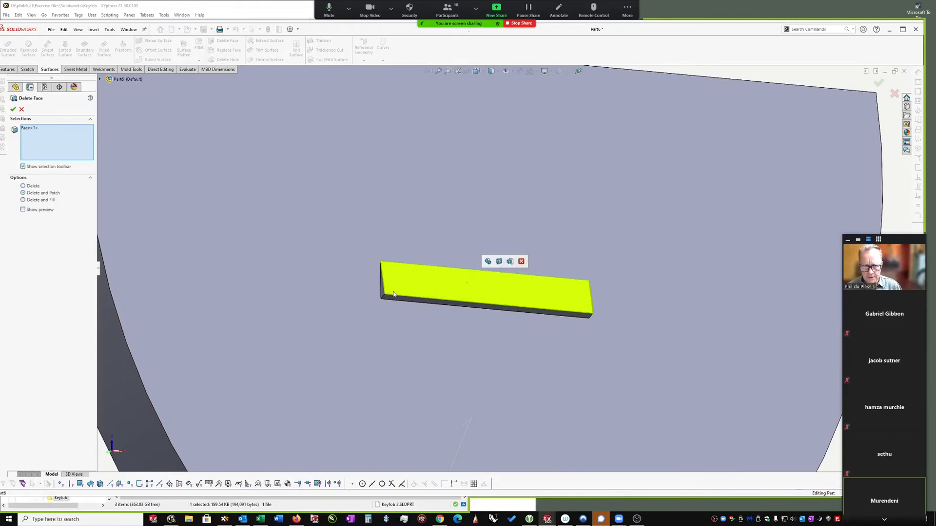
{"action": "middle_click_drag", "start_coordinate": [467, 285], "coordinate": [487, 312]}
{"action": "left_click", "coordinate": [403, 298]}
{"action": "left_click", "coordinate": [445, 311]}
{"action": "left_click", "coordinate": [498, 321]}
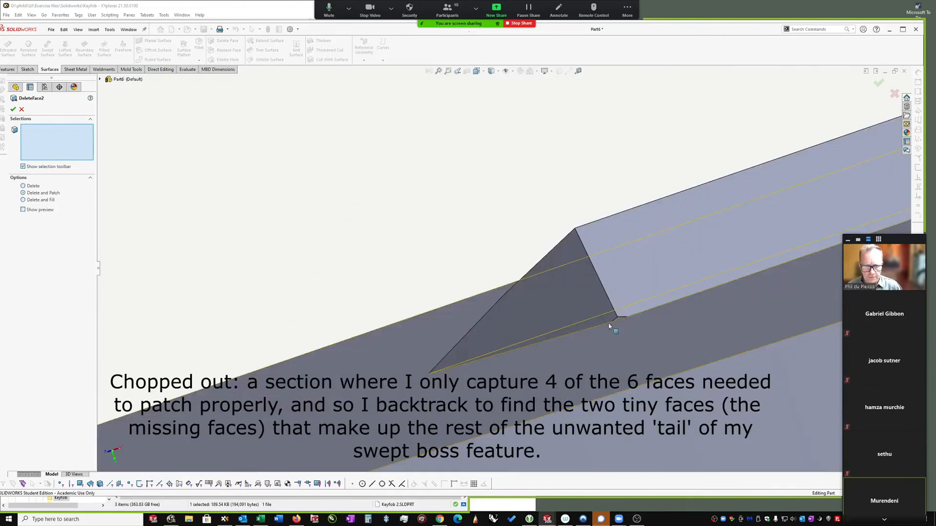
Delete and patch all six faces of the sweep's leftover tail beneath the seat, including the two tiny corner faces.
{"action": "scroll", "coordinate": [619, 321], "scroll_direction": "down", "scroll_amount": 2}
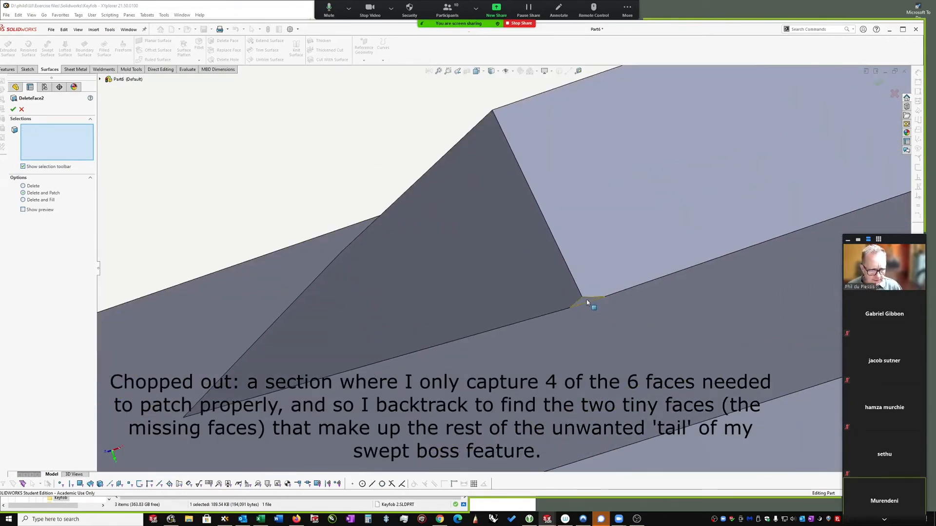
{"action": "left_click", "coordinate": [591, 304]}
{"action": "left_click", "coordinate": [530, 288]}
{"action": "left_click", "coordinate": [633, 206]}
{"action": "middle_click_drag", "start_coordinate": [633, 207], "coordinate": [520, 333]}
{"action": "left_click", "coordinate": [613, 268]}
{"action": "left_click", "coordinate": [546, 323]}
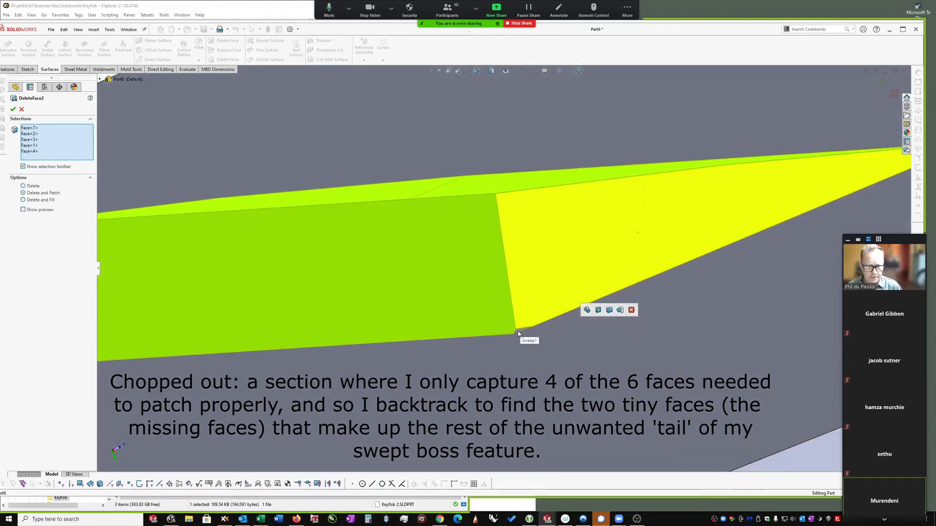
{"action": "left_click", "coordinate": [518, 333]}
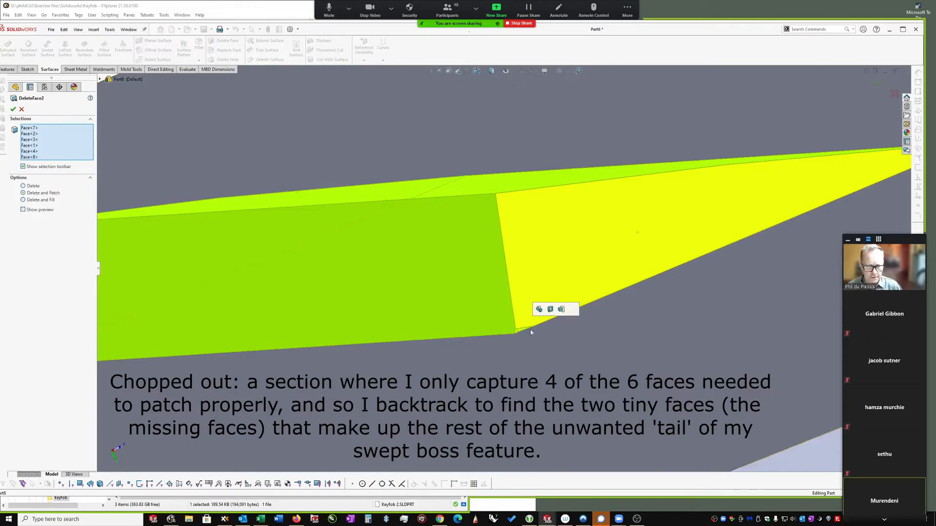
{"action": "left_click", "coordinate": [13, 110]}
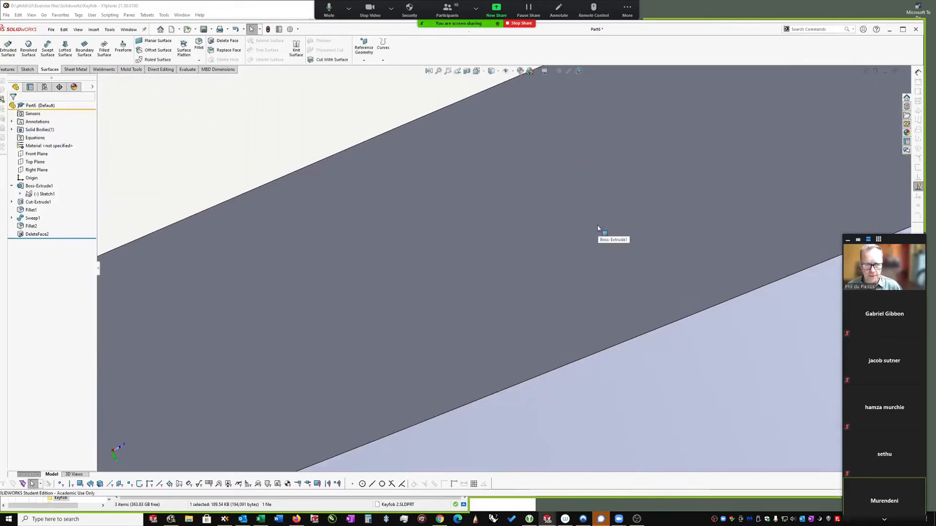
Examine the patched underside and the hollowed interior with its blended hump, and maximize the modelling window.
{"action": "scroll", "coordinate": [598, 228], "scroll_direction": "up", "scroll_amount": 10}
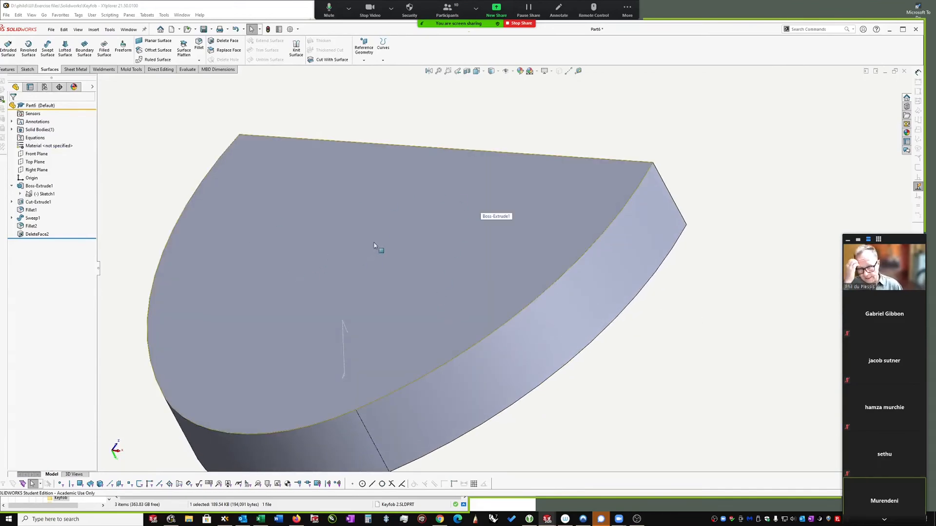
{"action": "middle_click_drag", "start_coordinate": [515, 240], "coordinate": [573, 312]}
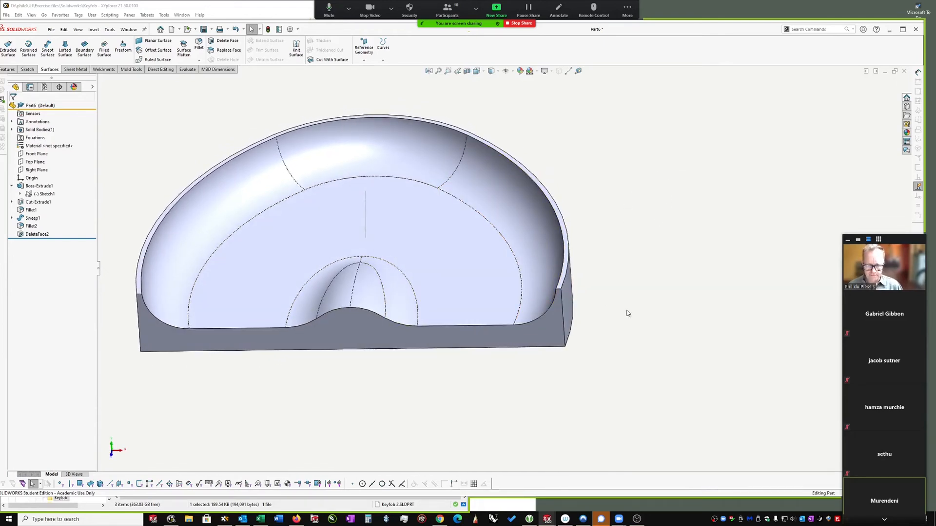
{"action": "middle_click_drag", "start_coordinate": [628, 314], "coordinate": [679, 271]}
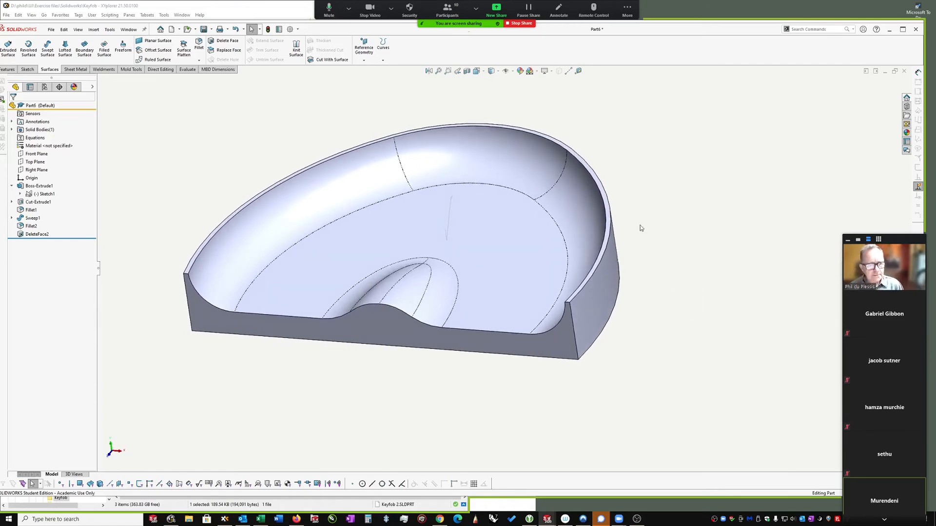
{"action": "left_click_drag", "start_coordinate": [901, 243], "coordinate": [848, 102]}
{"action": "left_click", "coordinate": [902, 30]}
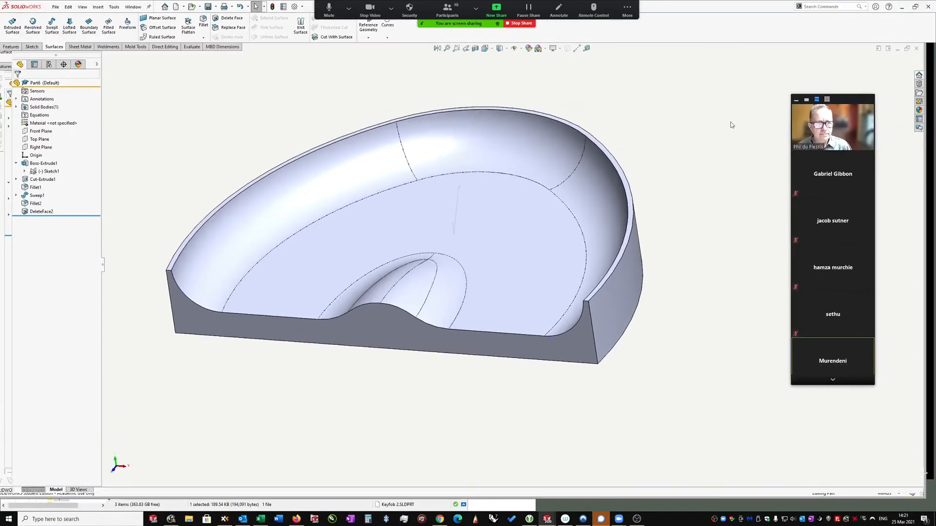
{"action": "left_click_drag", "start_coordinate": [849, 101], "coordinate": [860, 102]}
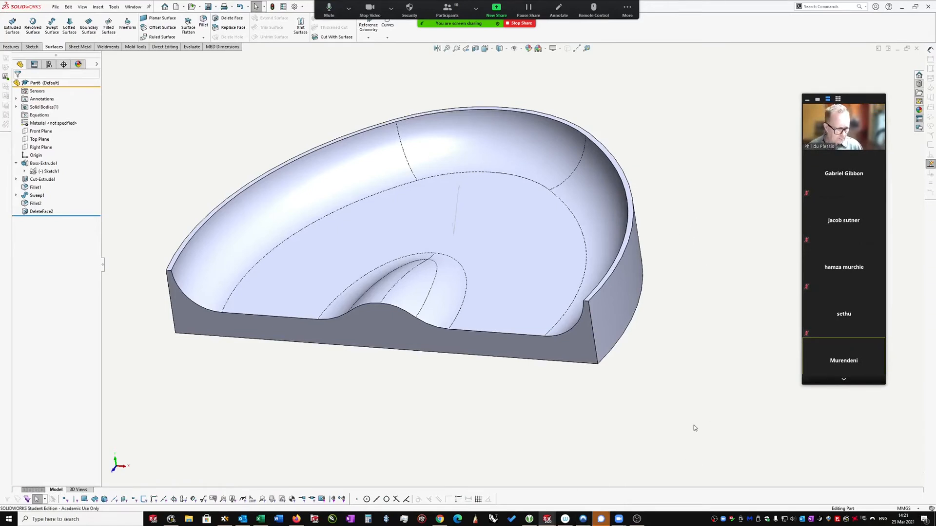
Switch to the Signal group chat to view the posted bar stool photo, and return to SOLIDWORKS.
{"action": "left_click", "coordinate": [601, 519]}
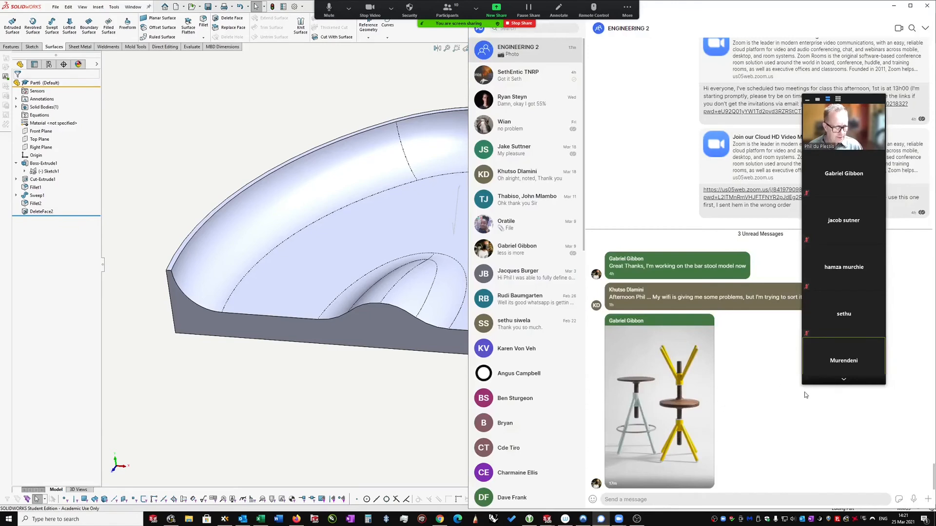
{"action": "mouse_move", "coordinate": [747, 395]}
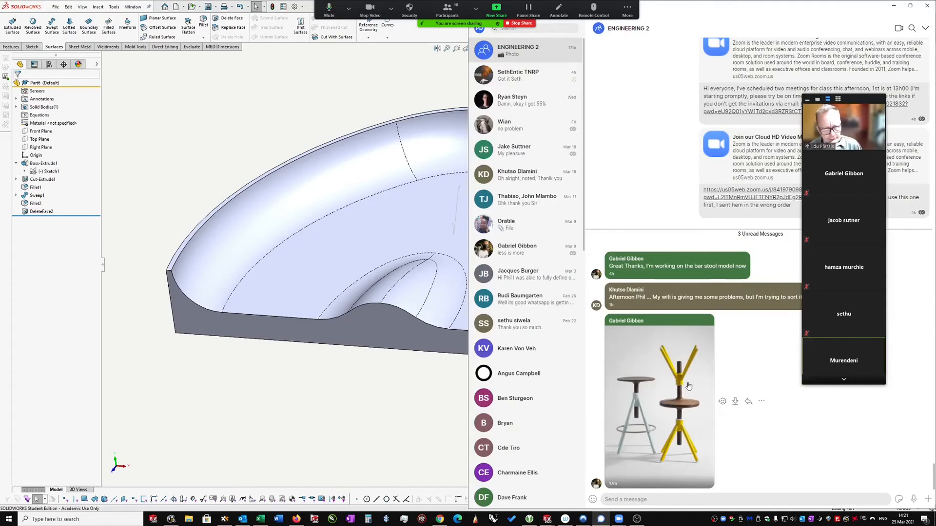
{"action": "left_click", "coordinate": [893, 6]}
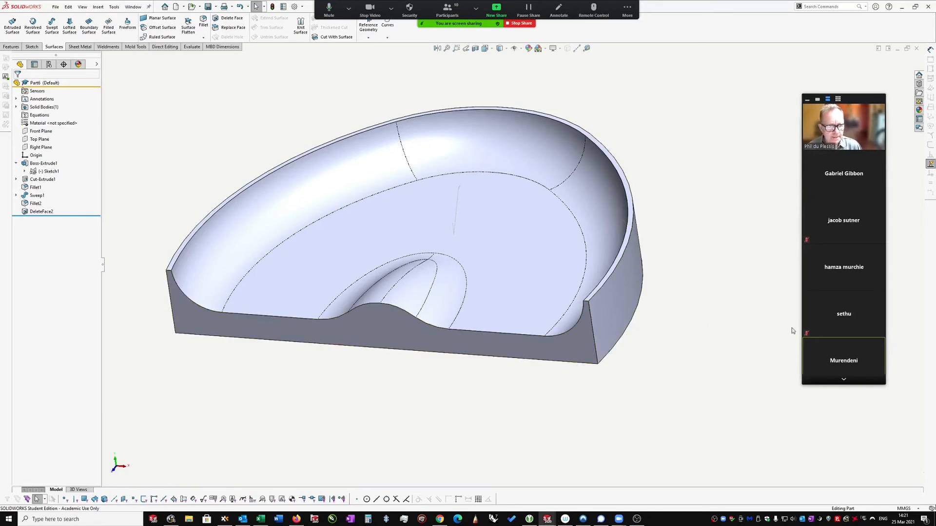
{"action": "mouse_move", "coordinate": [861, 365]}
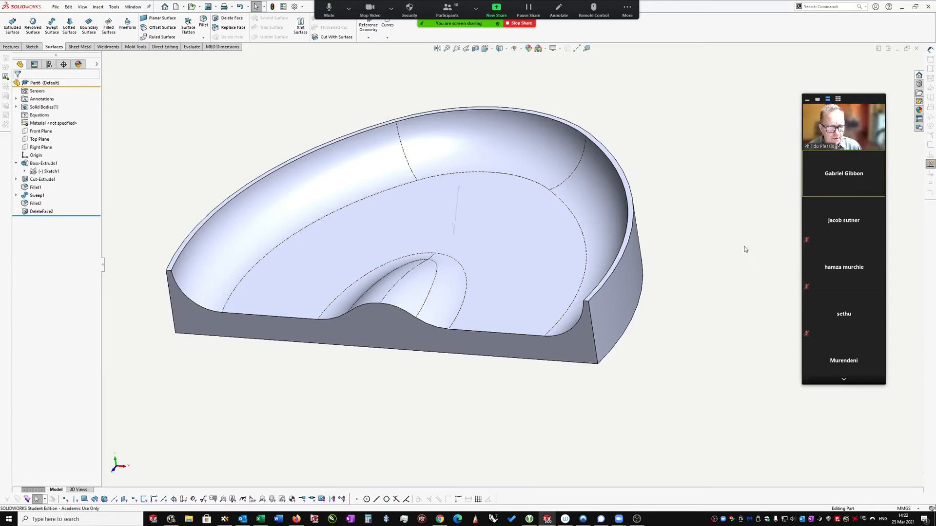
Bring the Signal chat forward and start a new Zoom share of the selected application windows.
{"action": "left_click", "coordinate": [600, 519]}
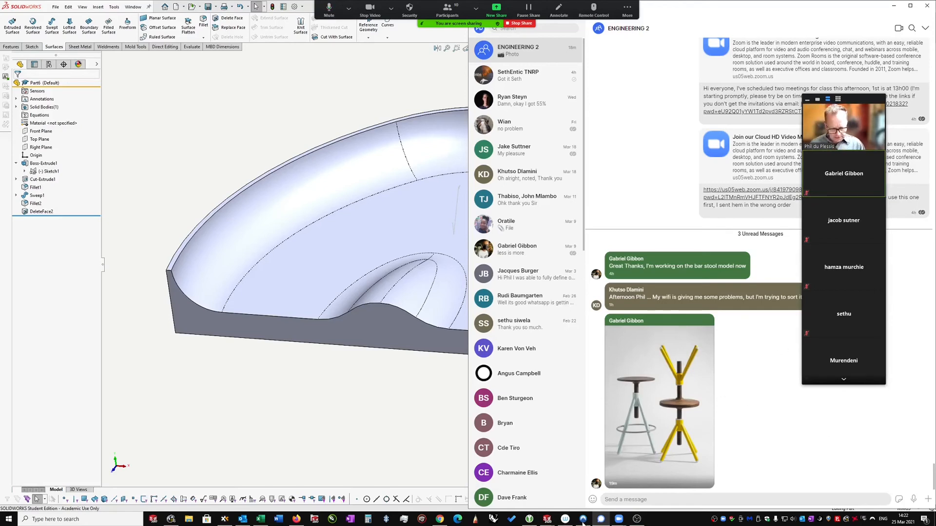
{"action": "left_click", "coordinate": [496, 10]}
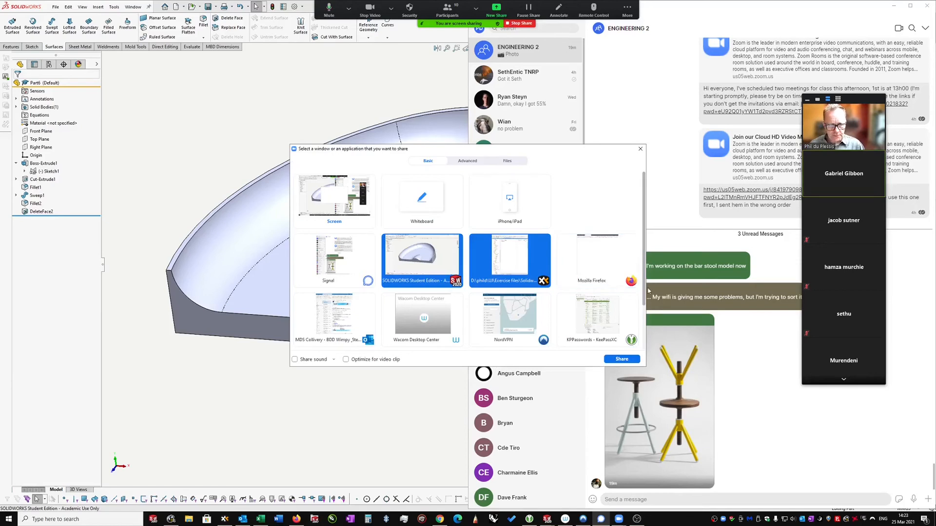
{"action": "left_click_drag", "start_coordinate": [643, 295], "coordinate": [629, 278]}
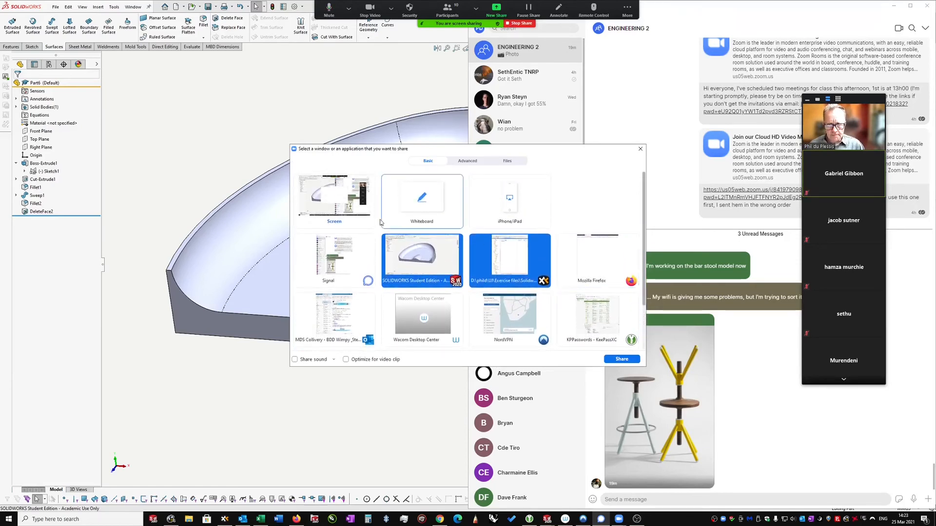
{"action": "left_click", "coordinate": [623, 360]}
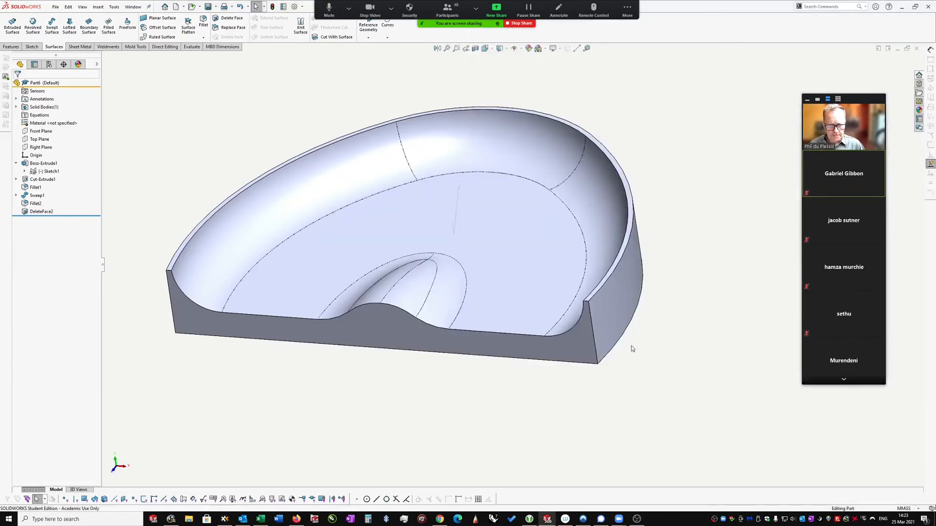
Switch to the Signal group chat, enlarge the bar stool photo to study both stools, close it and return to SOLIDWORKS.
{"action": "left_click", "coordinate": [619, 518]}
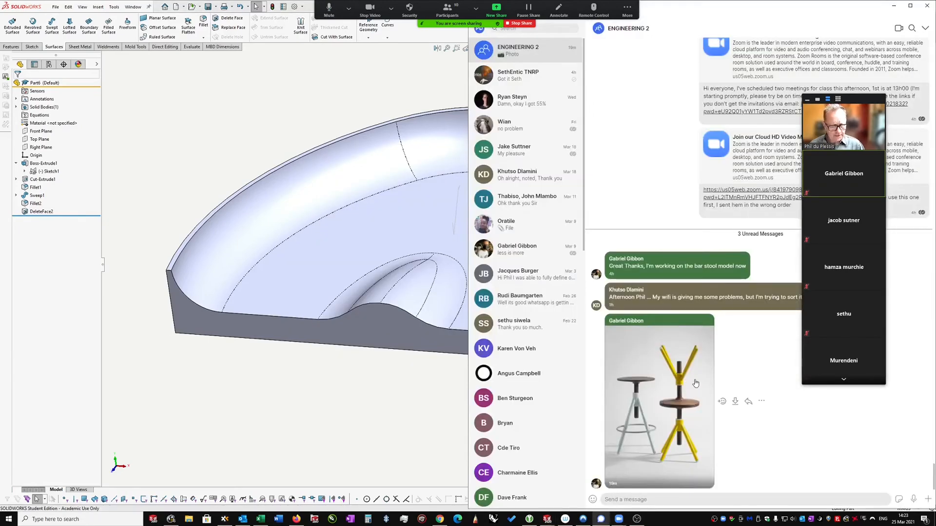
{"action": "left_click", "coordinate": [691, 358]}
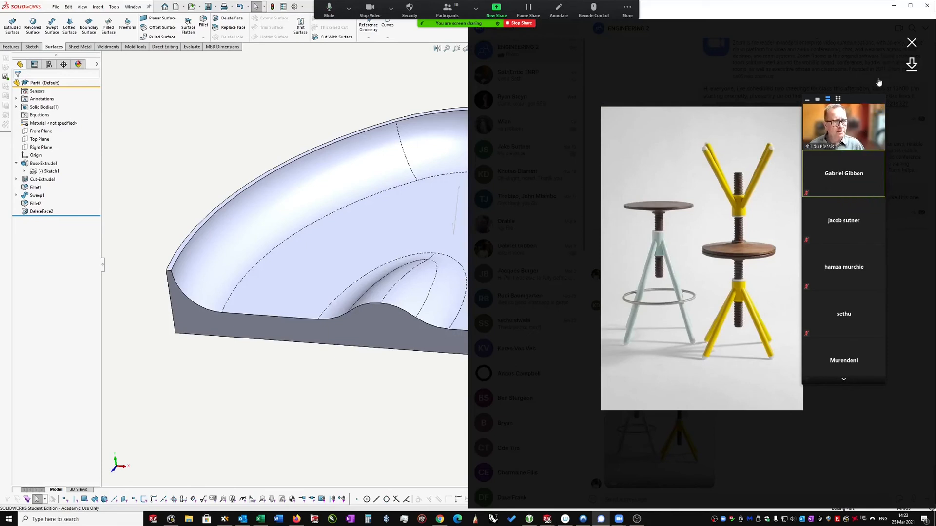
{"action": "left_click_drag", "start_coordinate": [871, 102], "coordinate": [912, 143]}
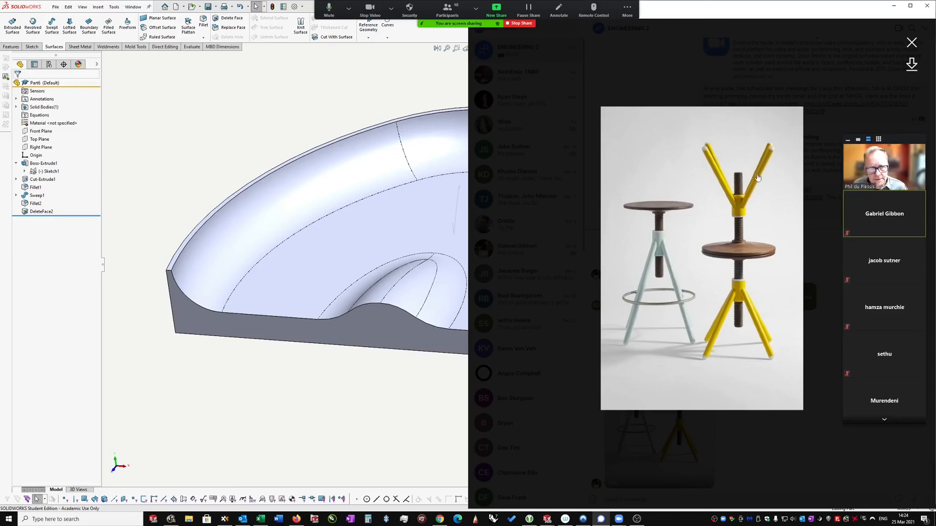
{"action": "left_click", "coordinate": [911, 43]}
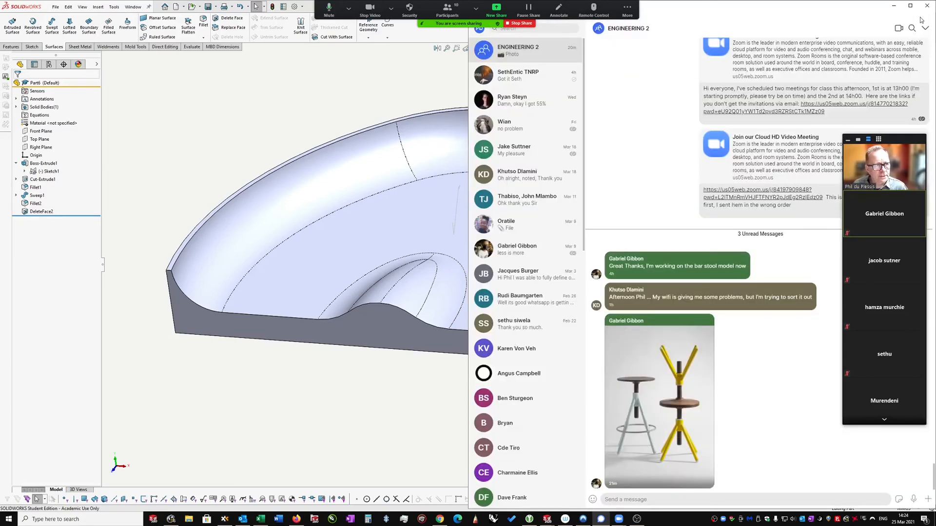
{"action": "left_click", "coordinate": [893, 6]}
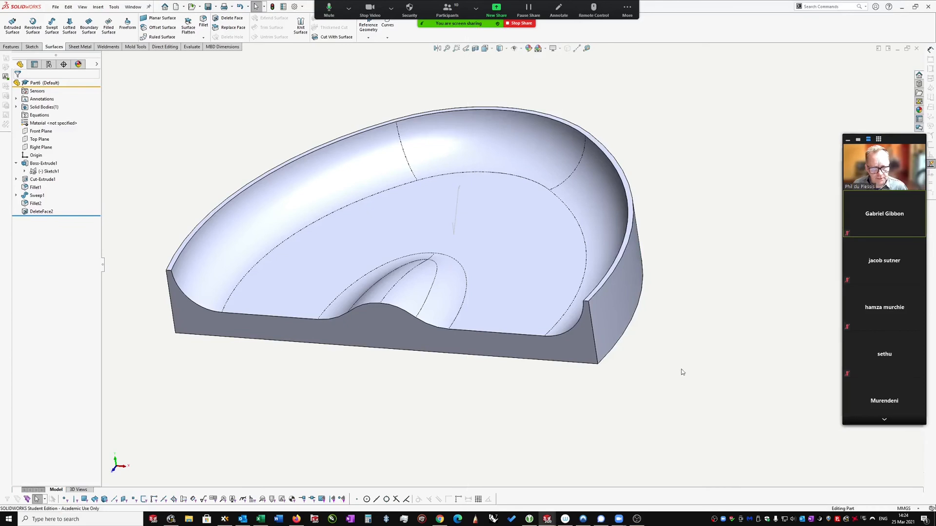